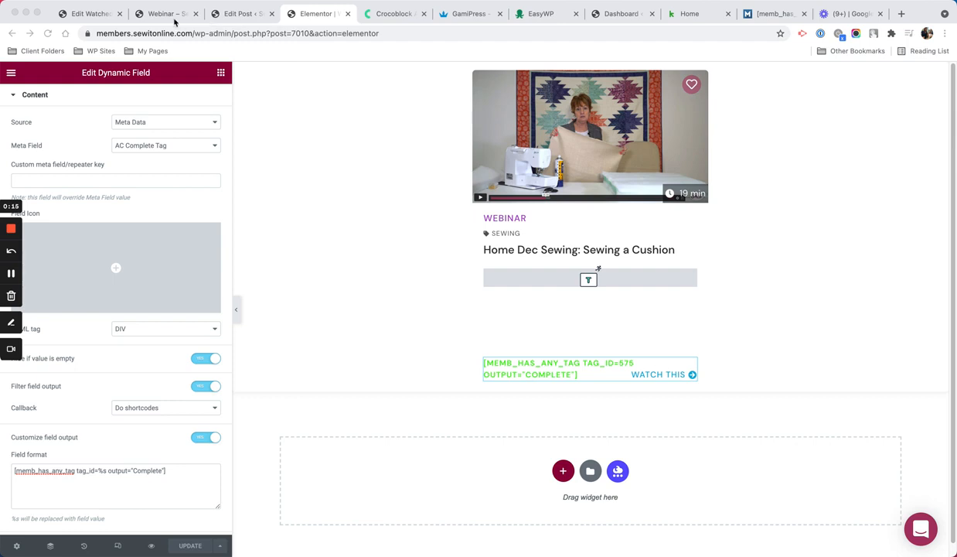
- Review the existing webinar page and its Elementor listing card, plus the dev site's dashboard and EasyWP hosting overview
click(167, 15)
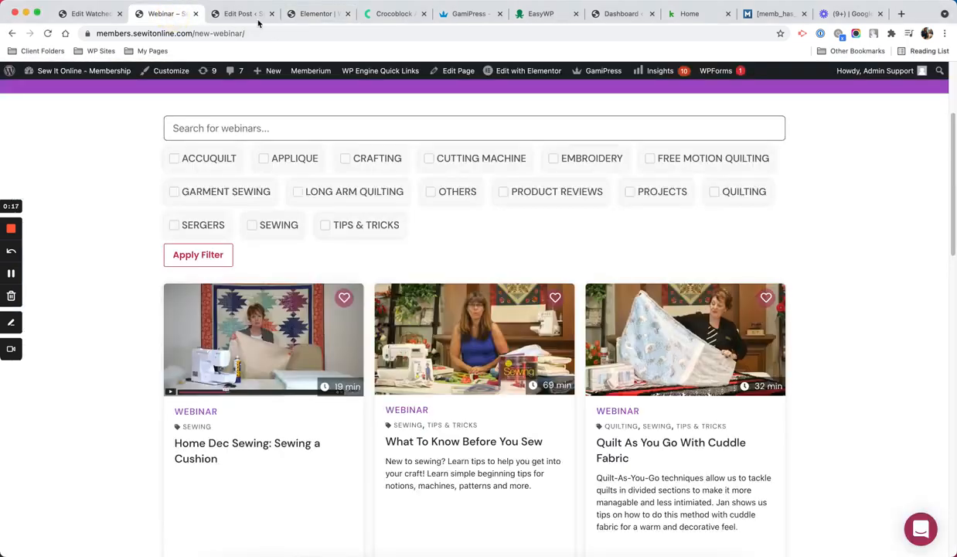
click(314, 16)
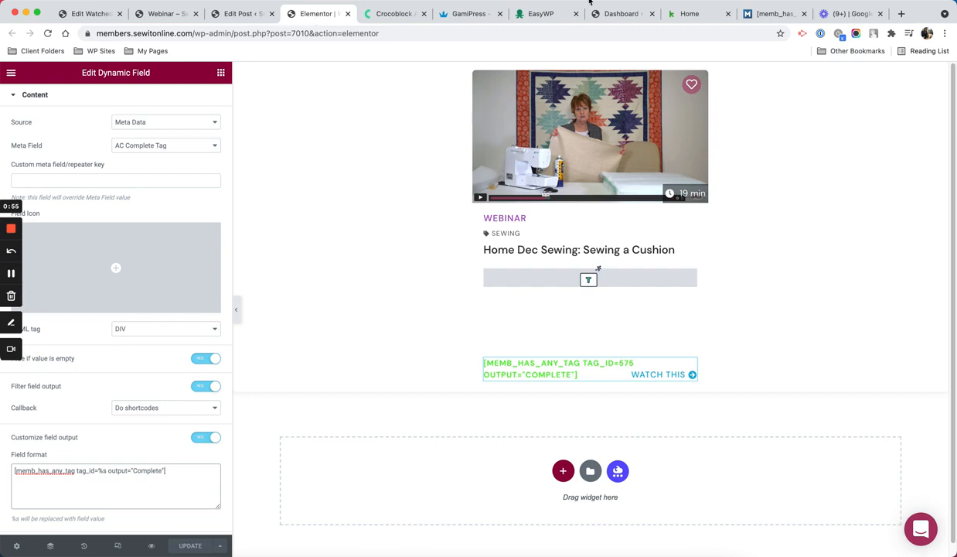
click(627, 20)
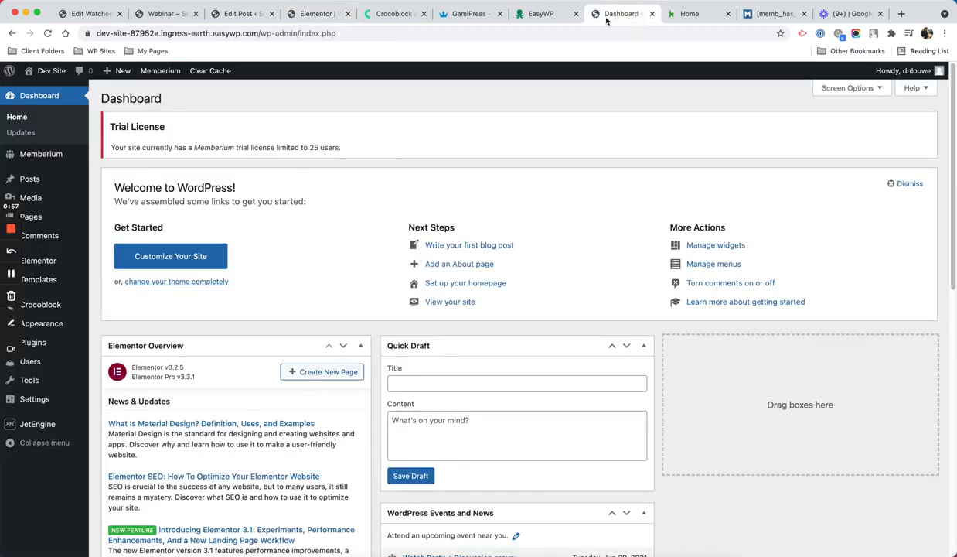
click(542, 18)
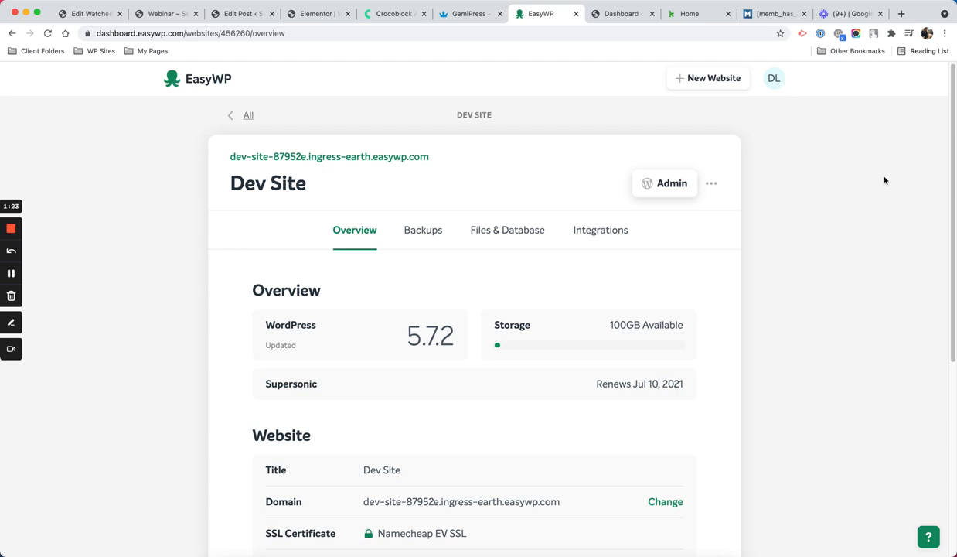
- Examine the installed plugins on the dev site
click(617, 14)
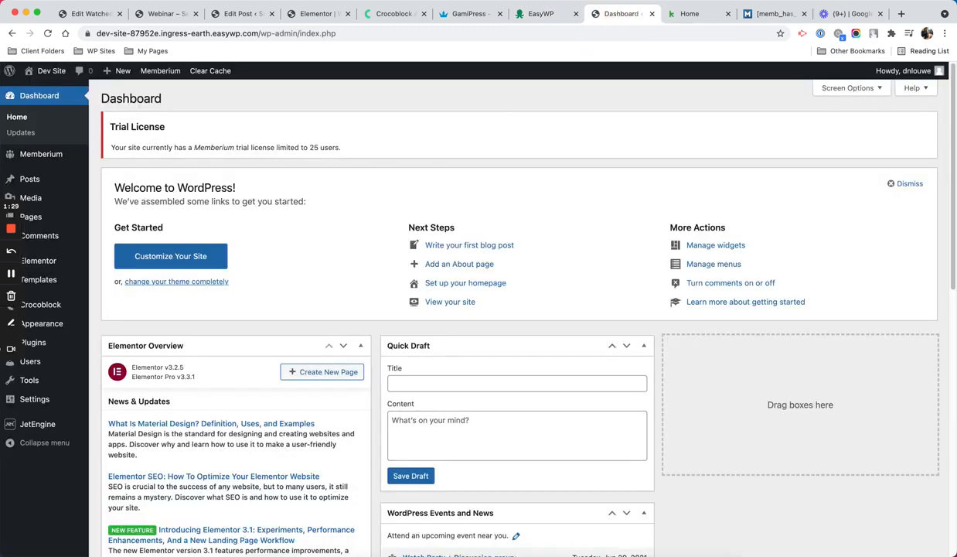
mouse_move(77, 348)
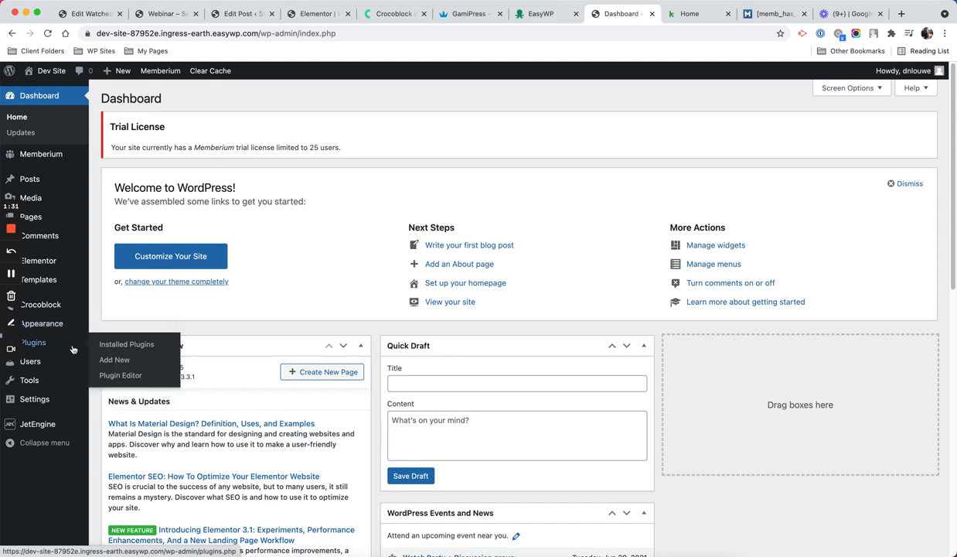
click(108, 343)
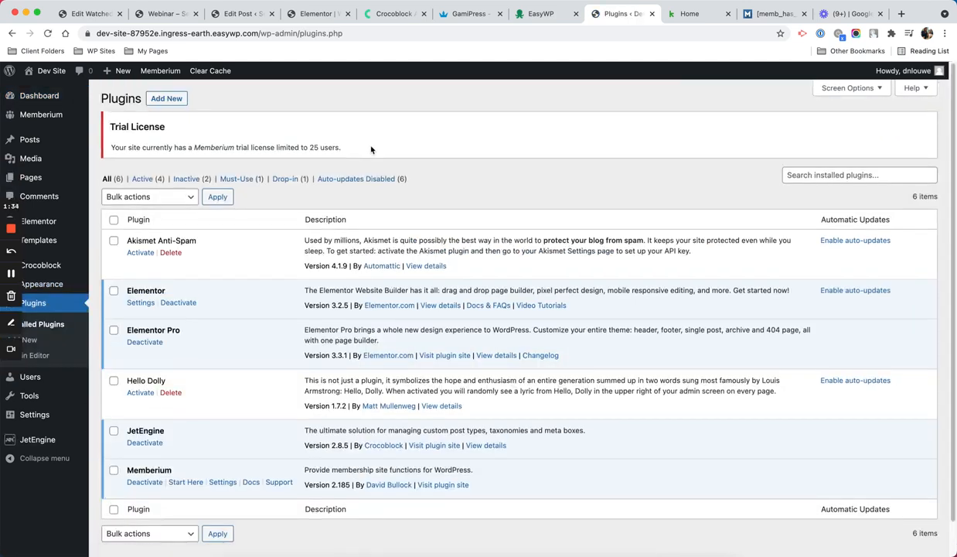
scroll(541, 201, down, 1)
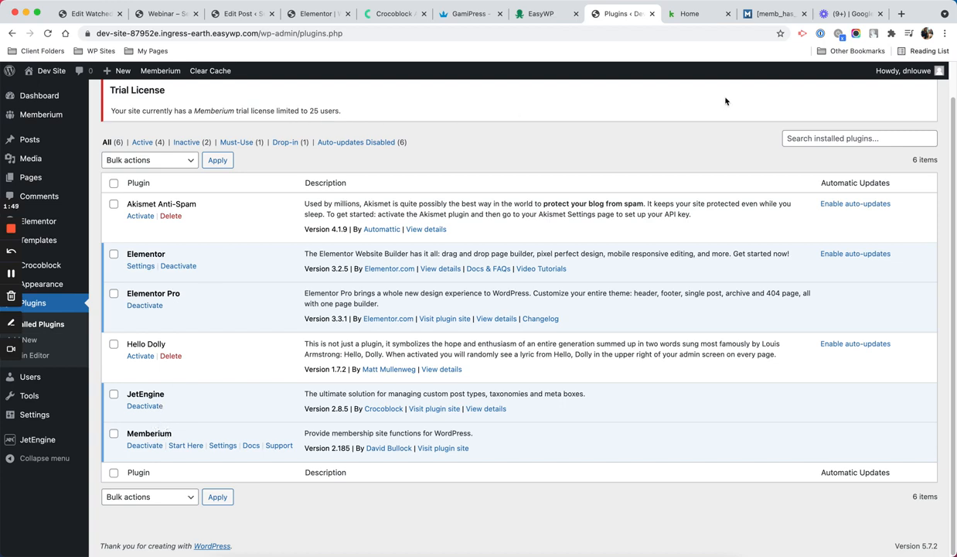
scroll(707, 99, up, 2)
- Start a new JetEngine custom post type named Webinars with the slug webinars
mouse_move(54, 438)
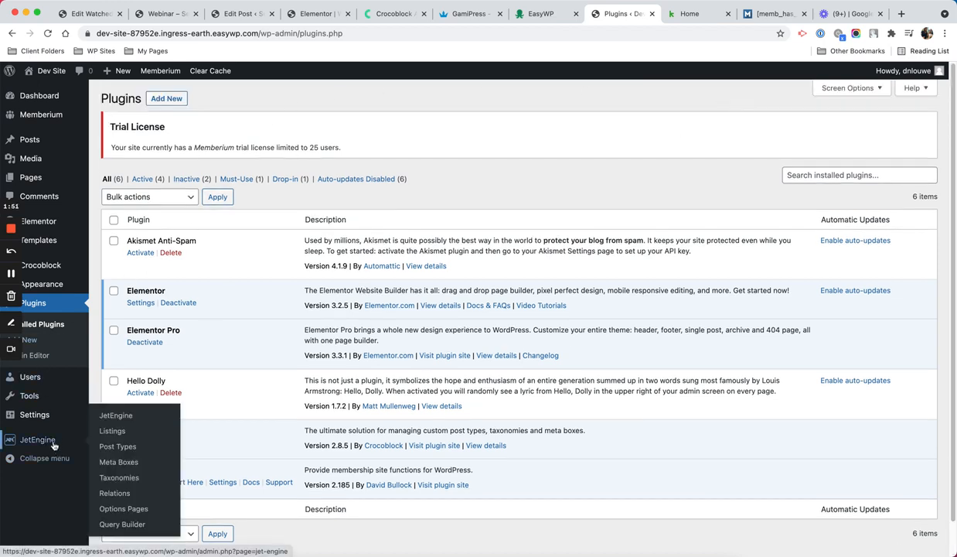
click(109, 451)
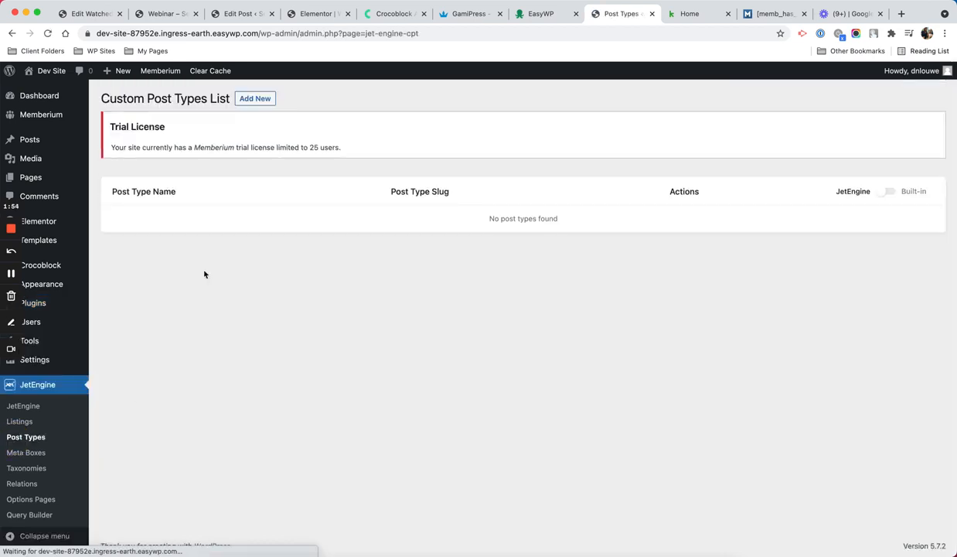
click(256, 98)
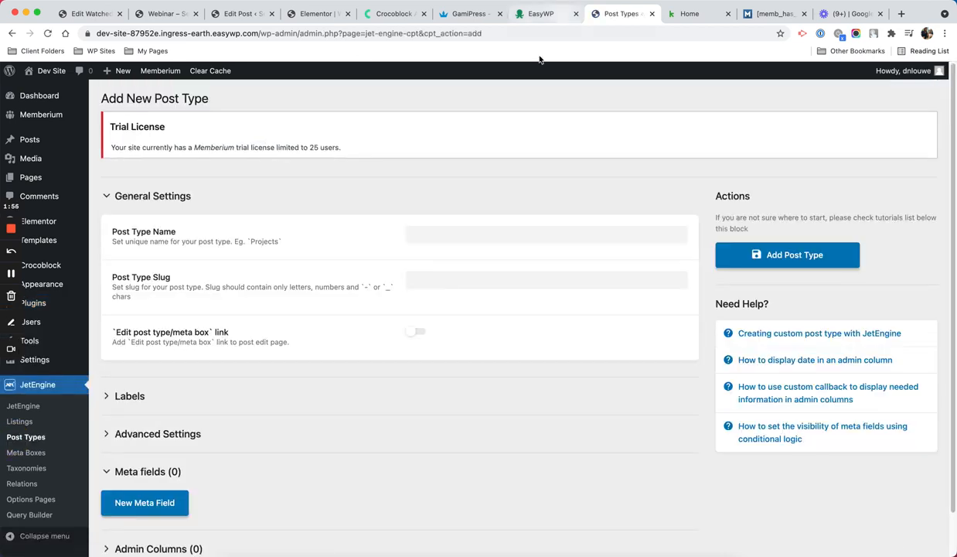
click(499, 228)
text(Webinar)
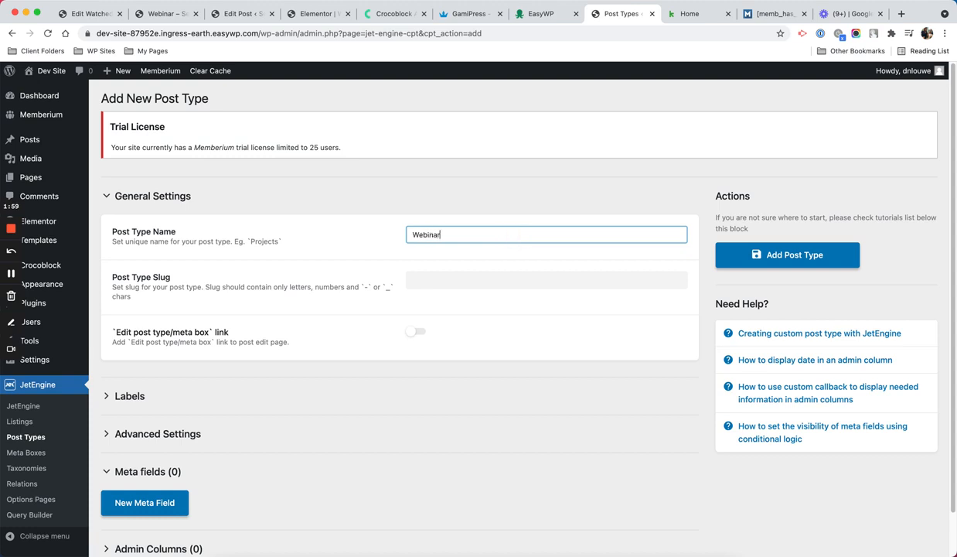
click(487, 281)
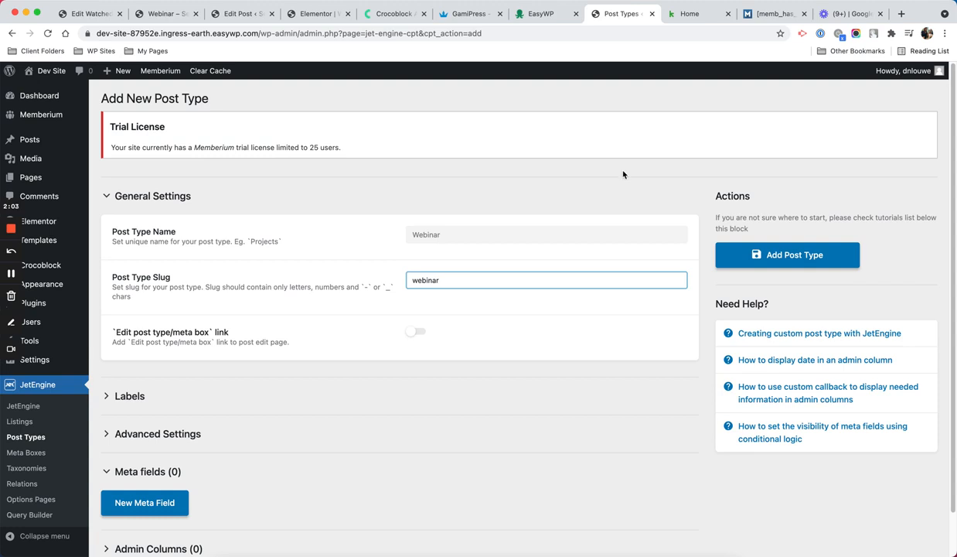
click(570, 233)
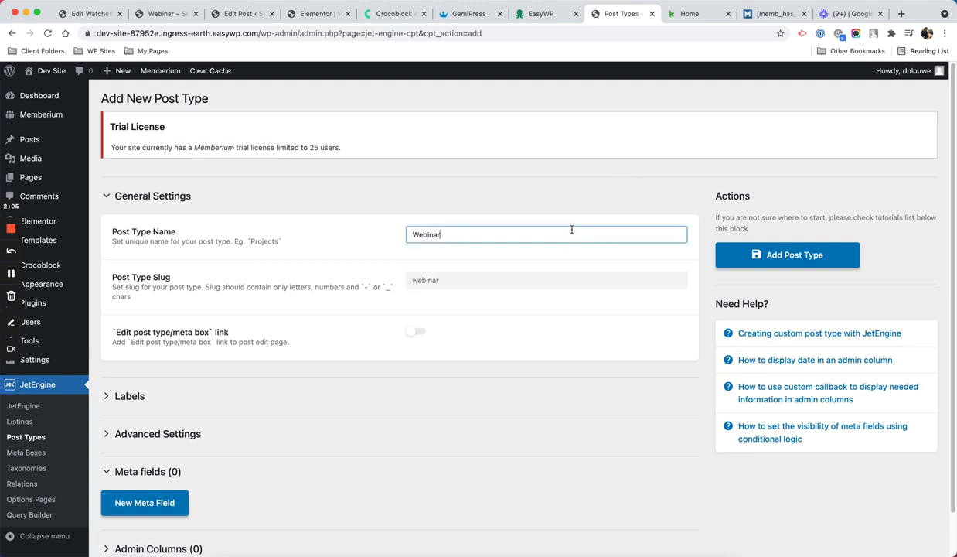
text(s)
click(546, 275)
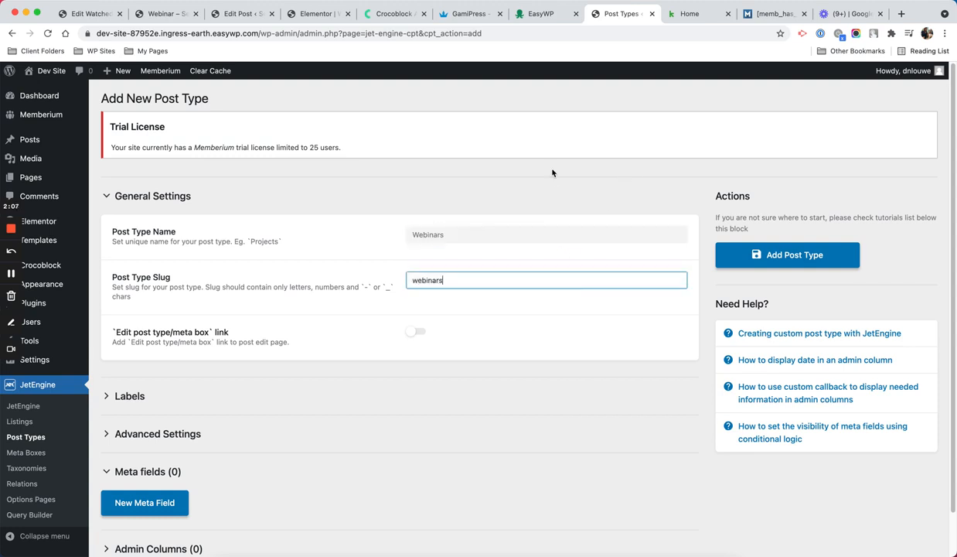
- Expand the new post type's advanced settings and look through them down to the menu icon option
scroll(433, 340, down, 2)
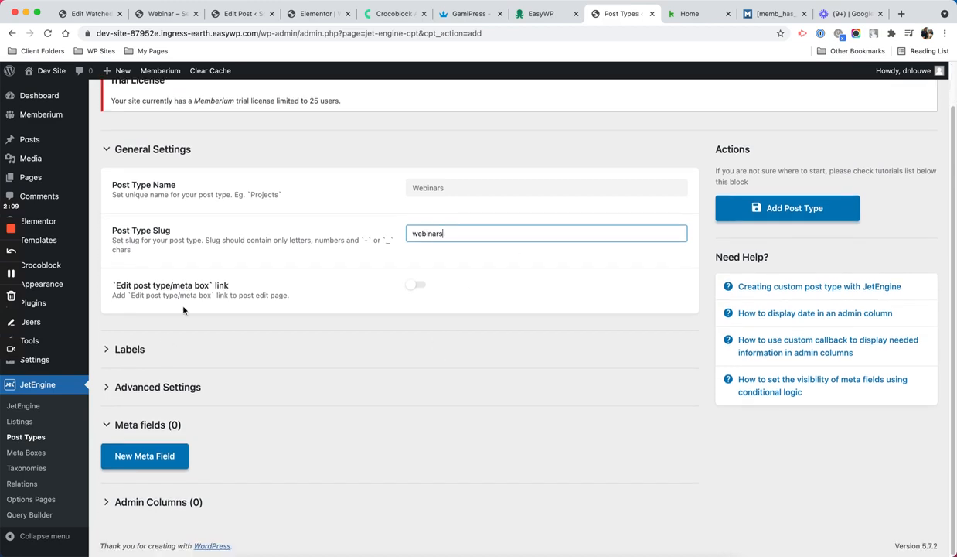
click(192, 388)
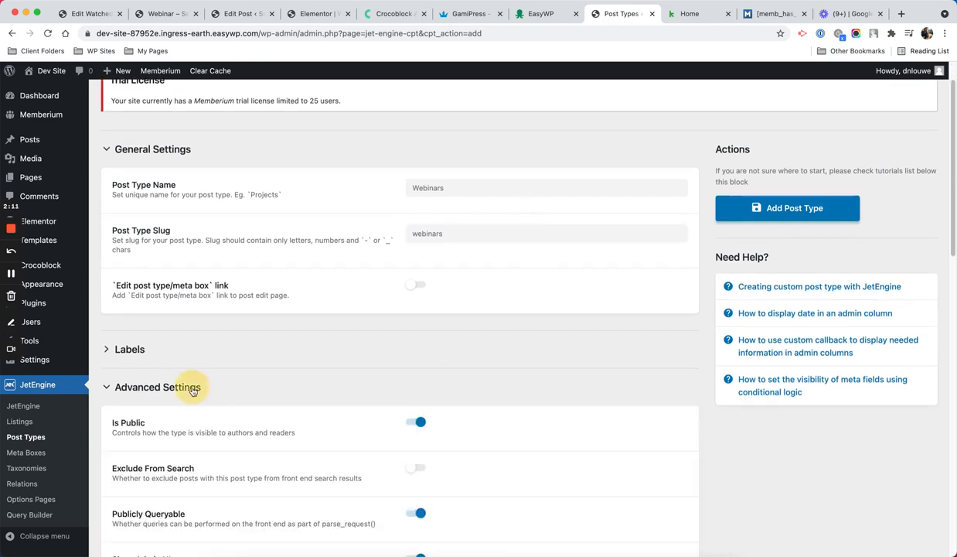
scroll(220, 387, down, 3)
scroll(656, 296, up, 4)
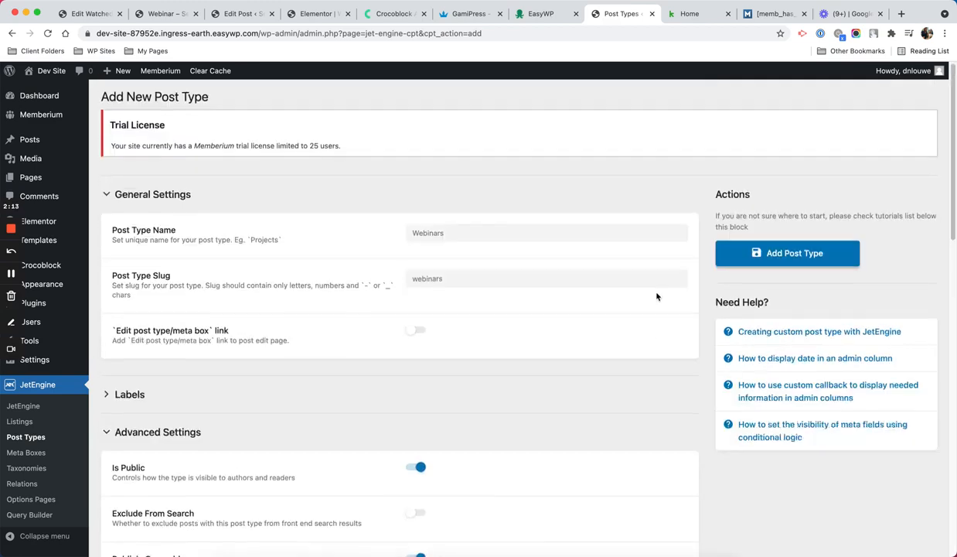
scroll(656, 296, down, 10)
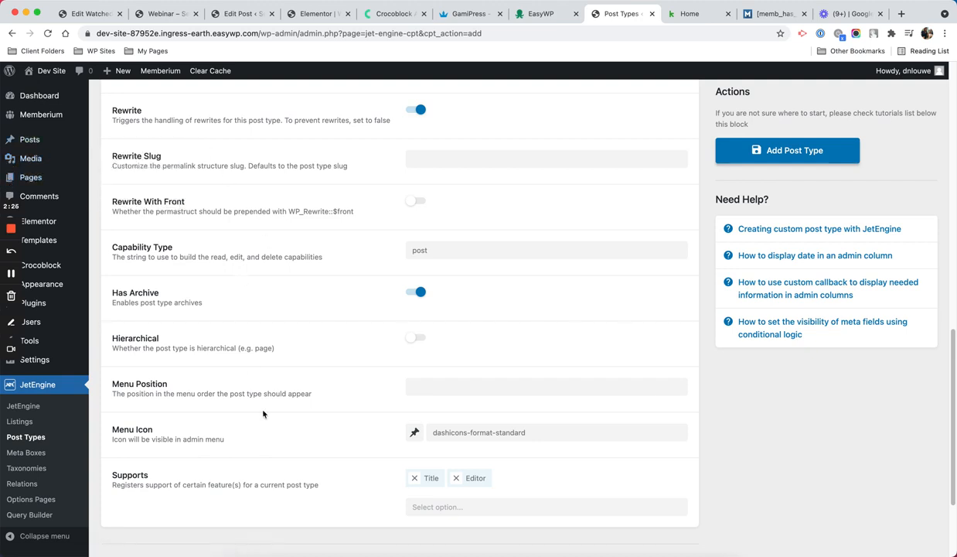
- Set the post type's menu icon to dashicons-video-alt2, found by searching the icons for "video"
click(418, 433)
click(444, 464)
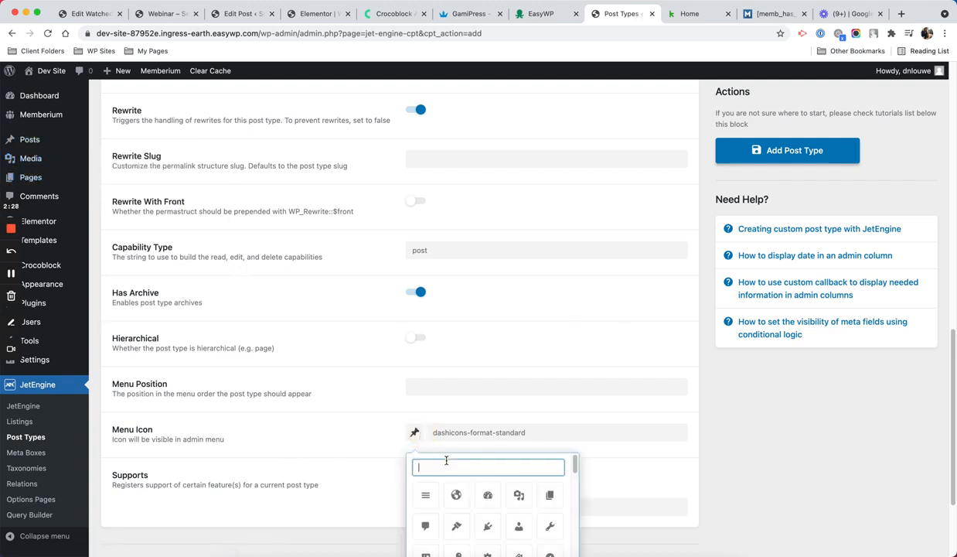
text(video)
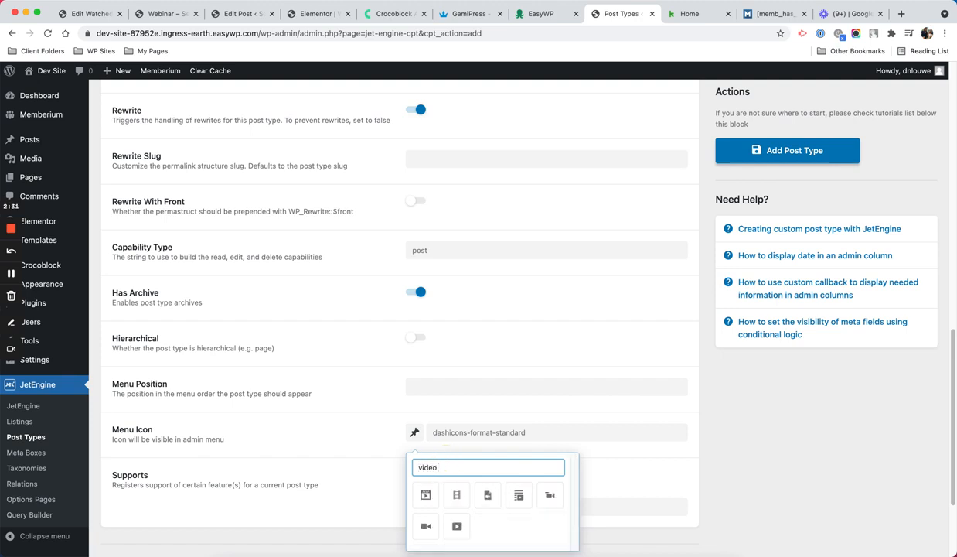
click(425, 526)
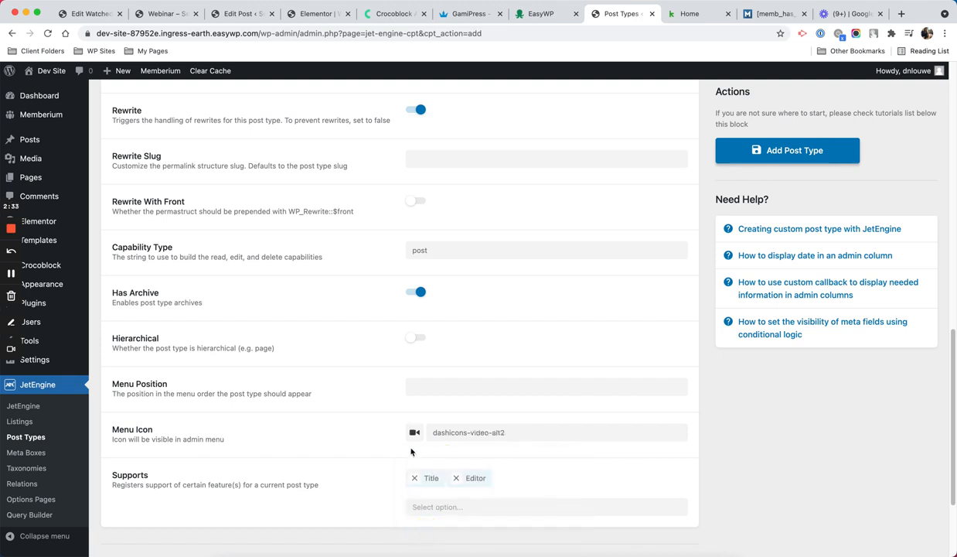
- Set the post type's menu icon to dashicons-video-alt, found by searching the icons for "video"
click(415, 434)
click(471, 463)
text(video)
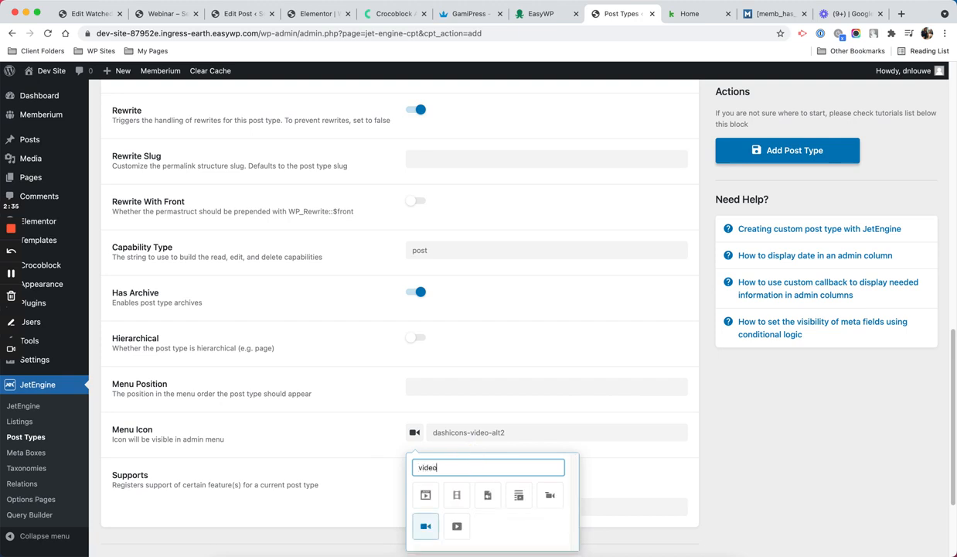
click(550, 497)
- Add Thumbnail (Featured Image) to the post type's supported features and add a new blank meta field
scroll(801, 482, down, 3)
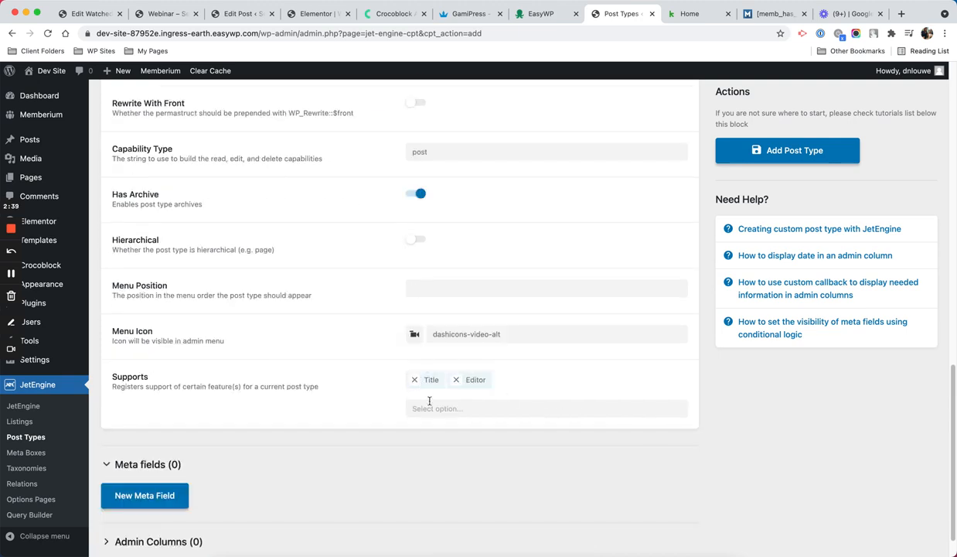
click(424, 409)
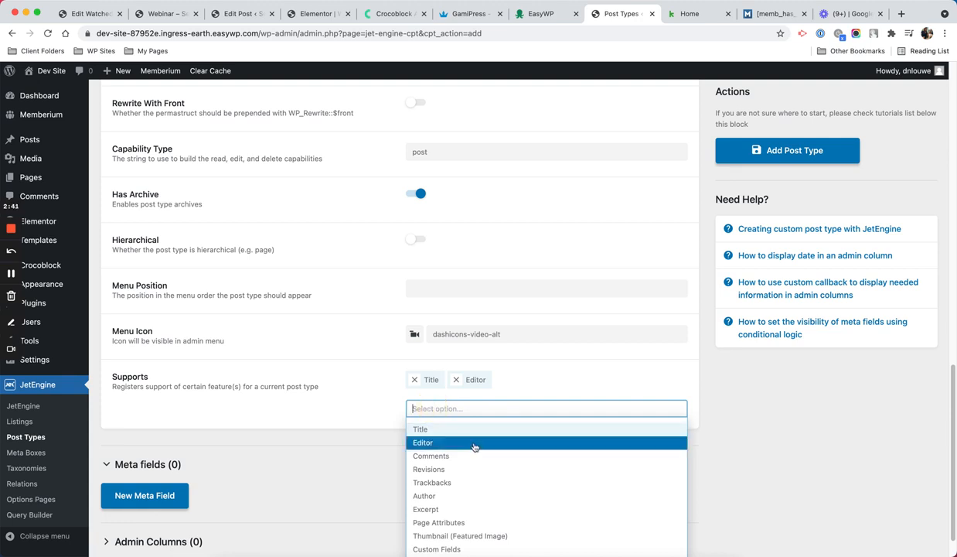
scroll(474, 446, down, 1)
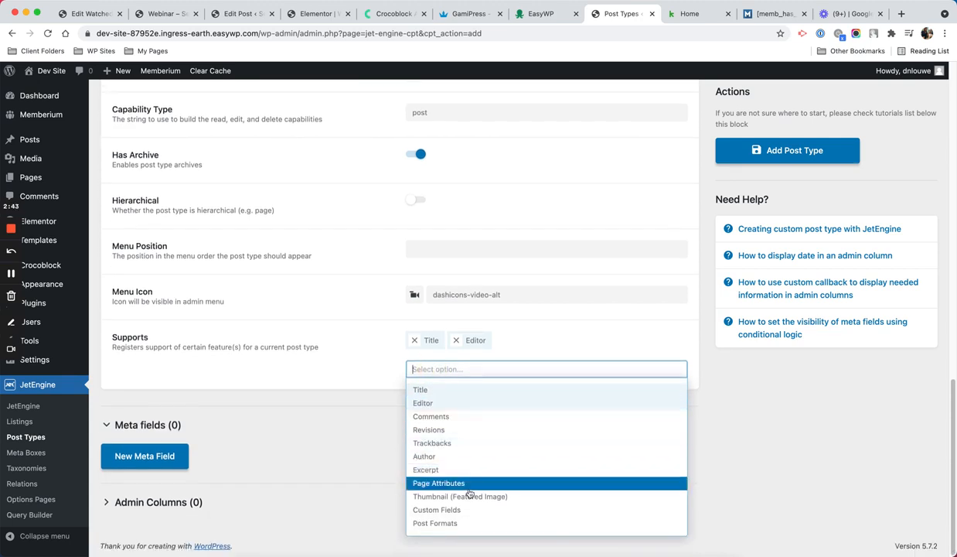
click(469, 495)
click(437, 371)
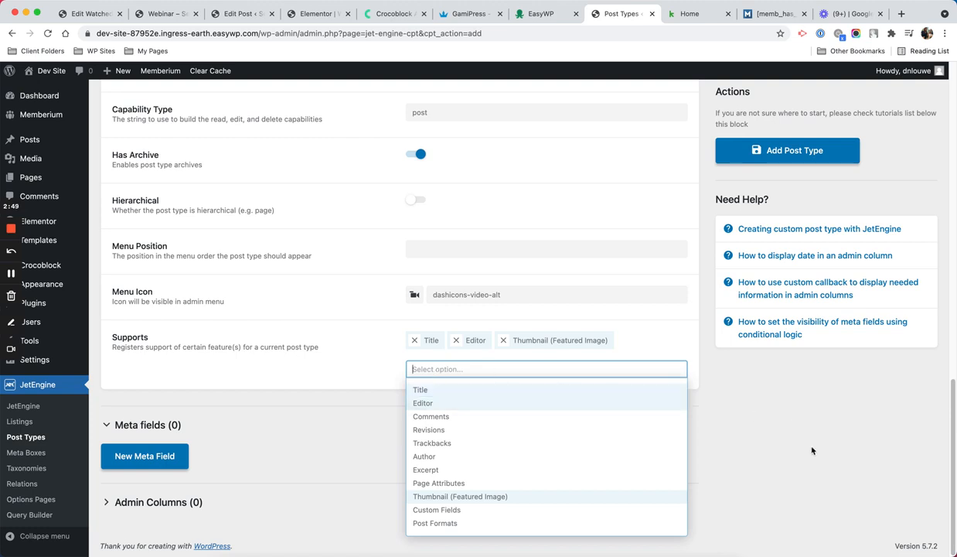
click(785, 433)
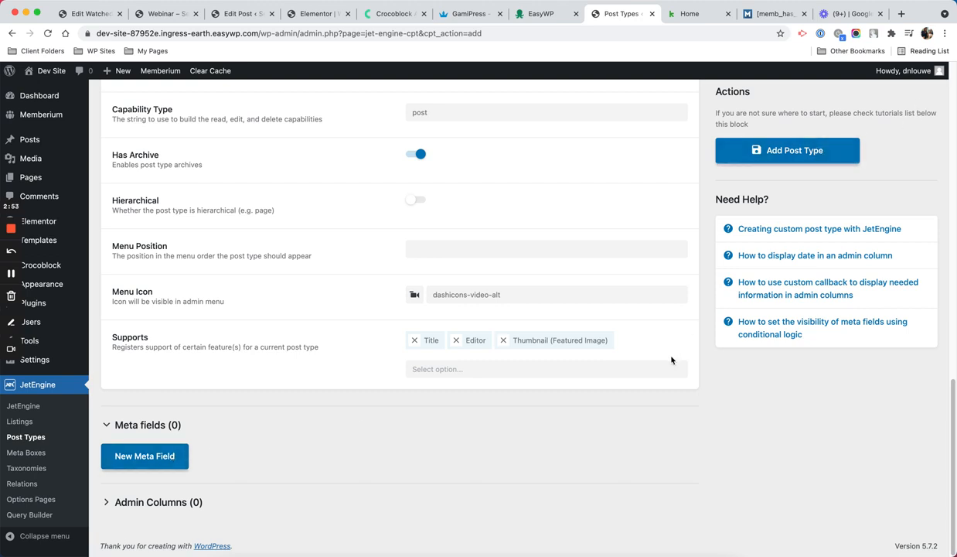
click(130, 463)
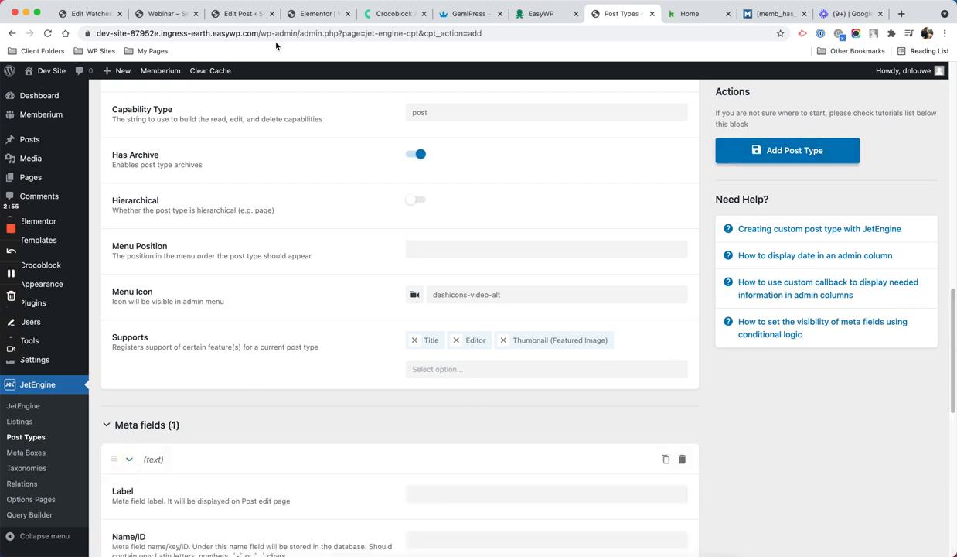
- Check the webinar page and its Elementor listing card for the details the meta fields need, then return to the dev site's post type
click(151, 13)
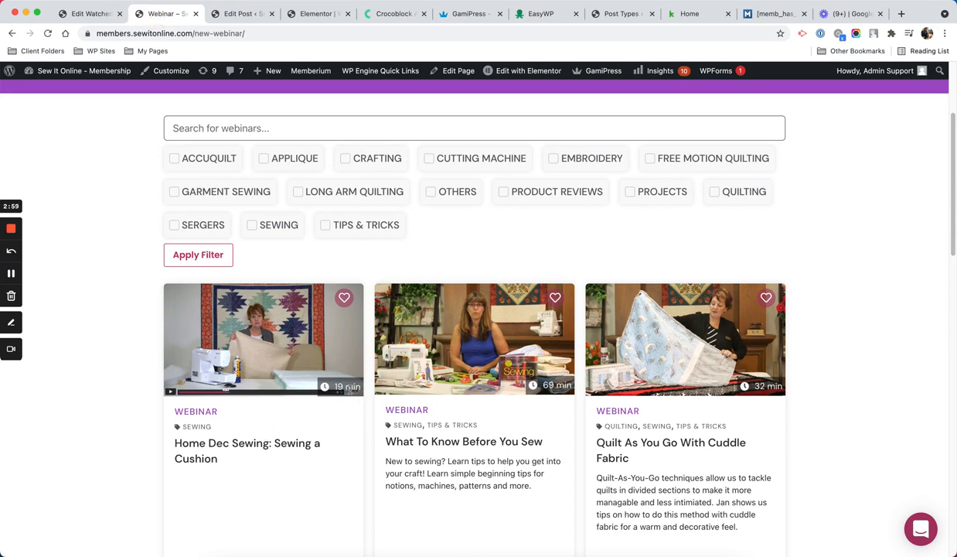
click(242, 14)
click(310, 14)
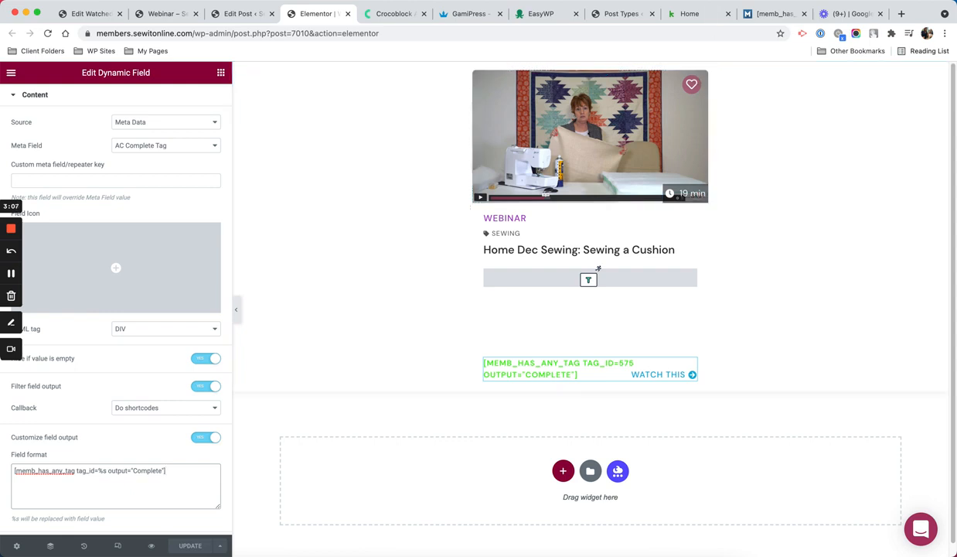
click(611, 19)
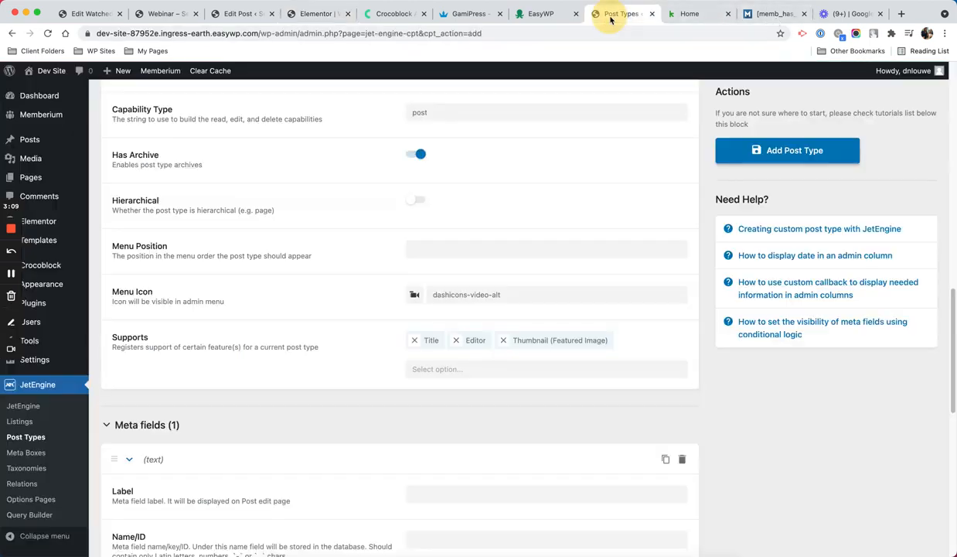
- Label the new meta field Total Video Time, keeping its automatically filled name/ID
scroll(316, 271, down, 2)
click(457, 386)
scroll(532, 363, down, 2)
text(Total )
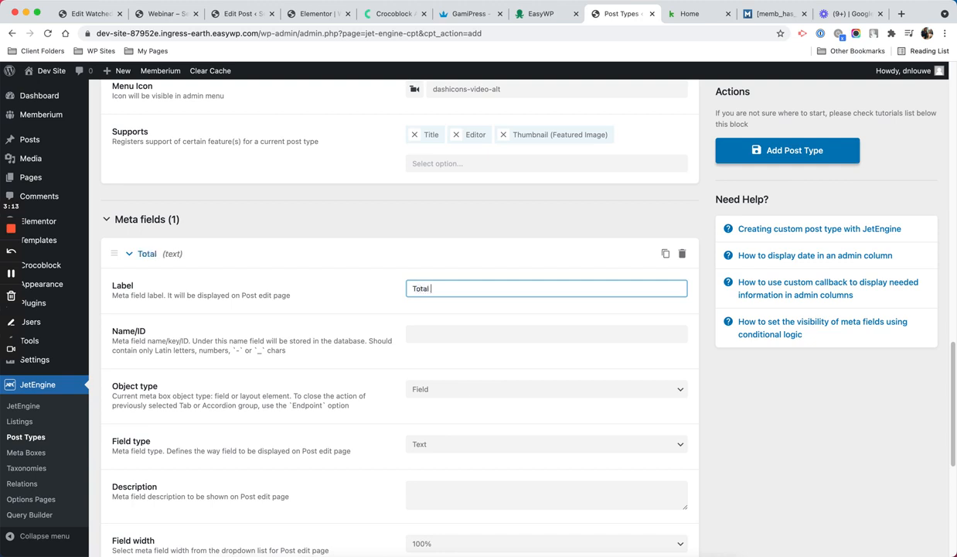
text(Video Time)
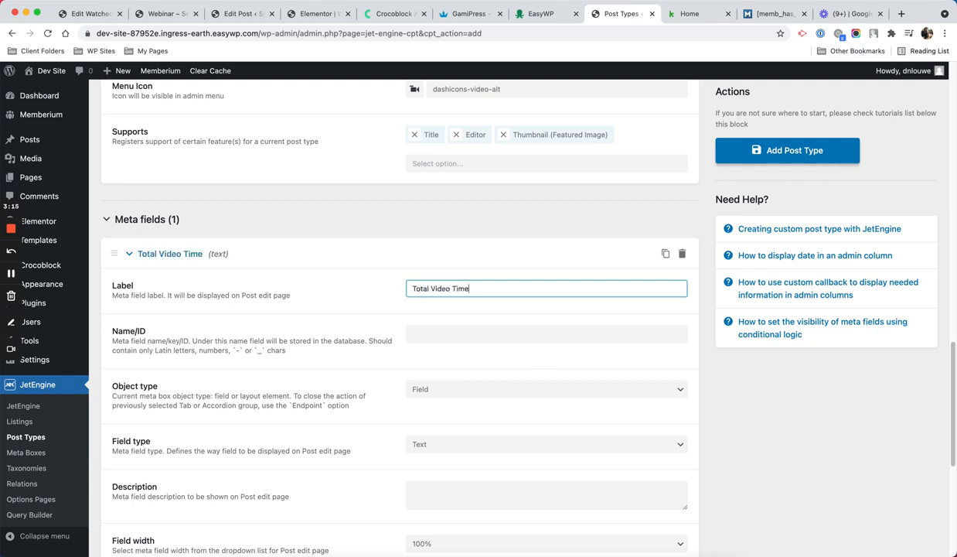
click(817, 495)
scroll(630, 371, down, 2)
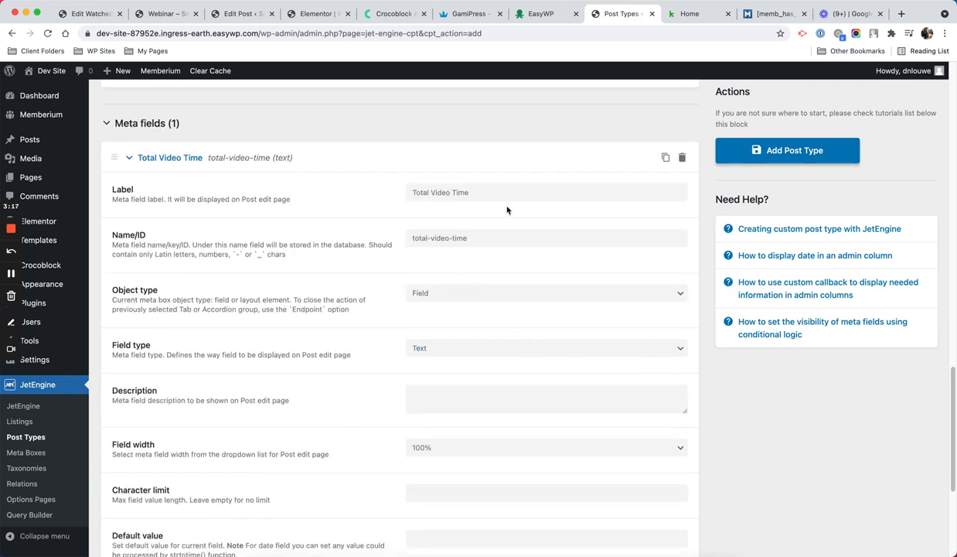
- Set the Total Video Time meta field's type to Number and collapse its settings
click(452, 349)
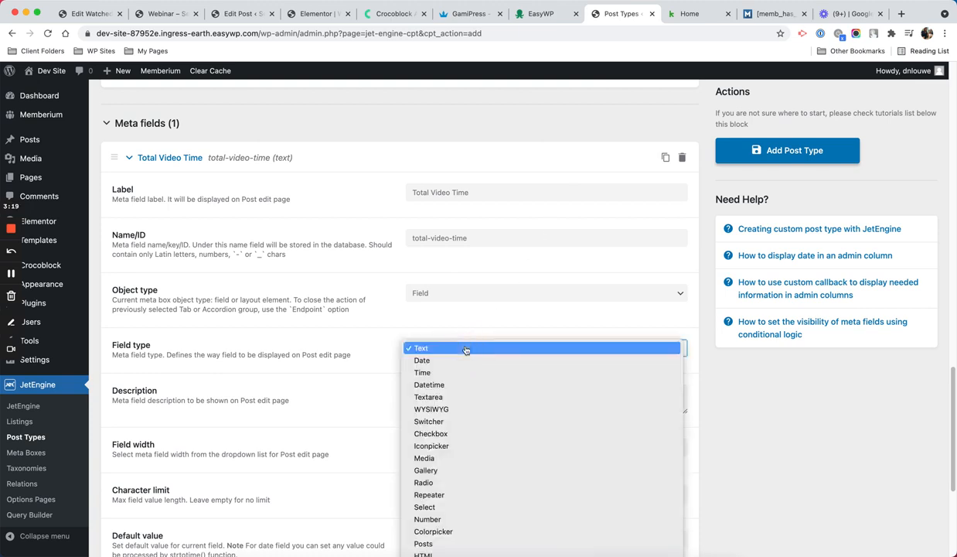
click(474, 519)
click(752, 433)
scroll(508, 135, down, 2)
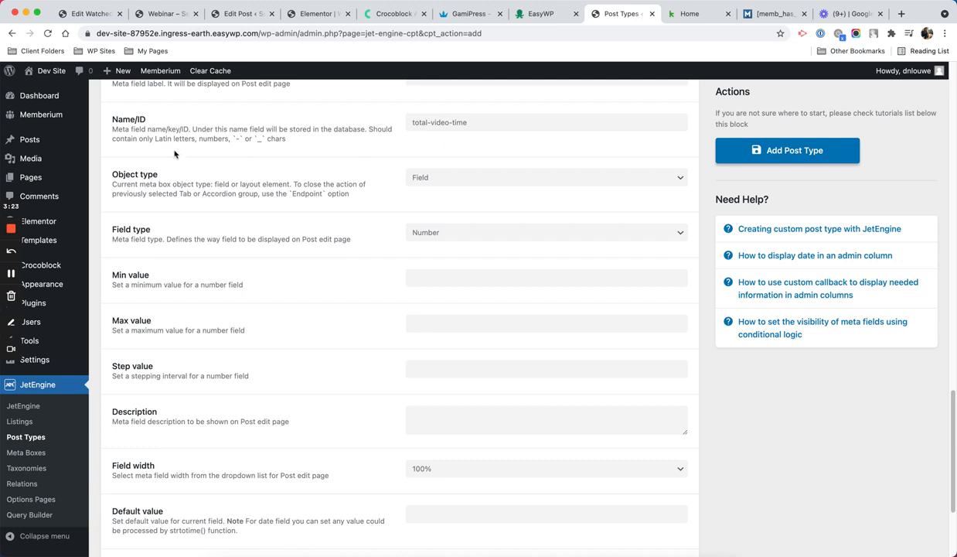
scroll(159, 159, up, 2)
click(128, 149)
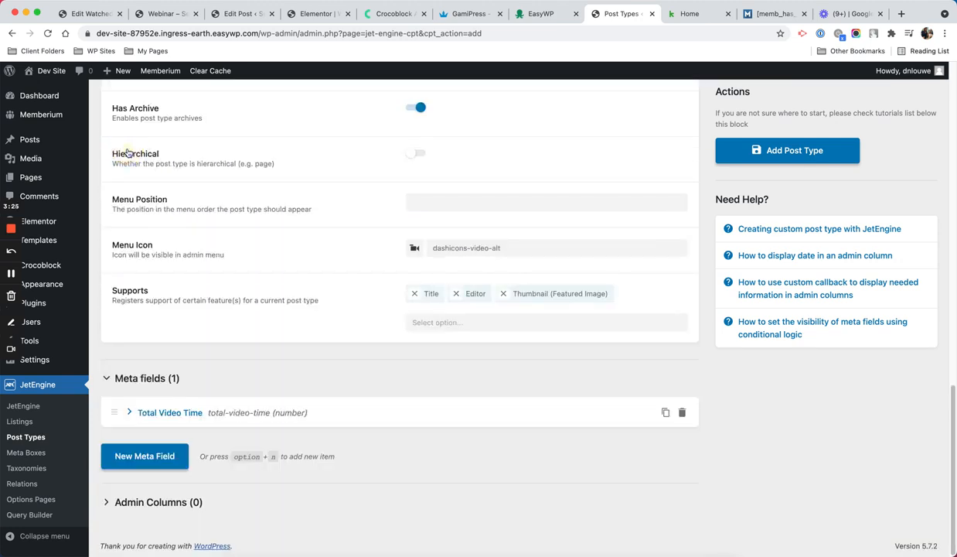
- Add a second meta field labelled Keap Complete Tag, keeping its automatically filled name/ID
click(145, 456)
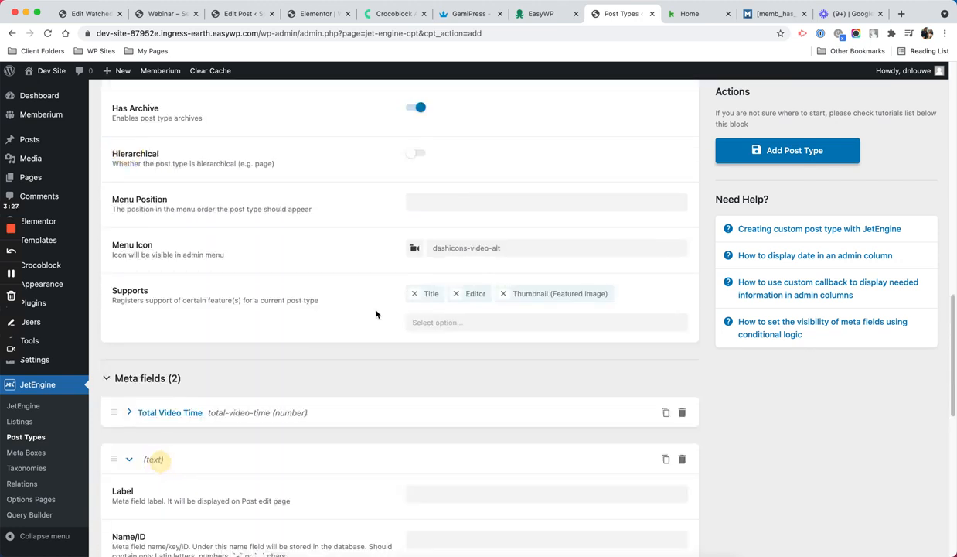
scroll(437, 299, down, 3)
click(491, 304)
text(Keap)
text(Complete Tag)
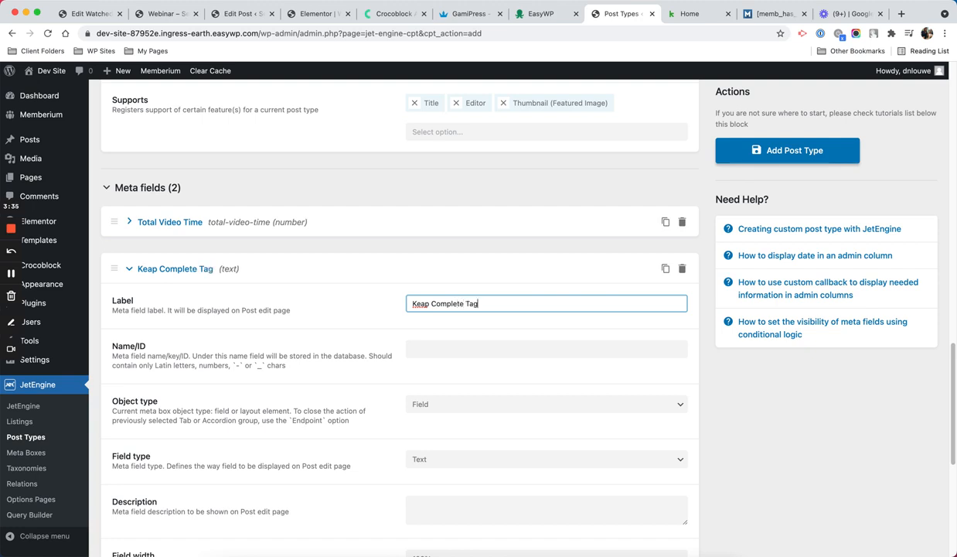
click(838, 436)
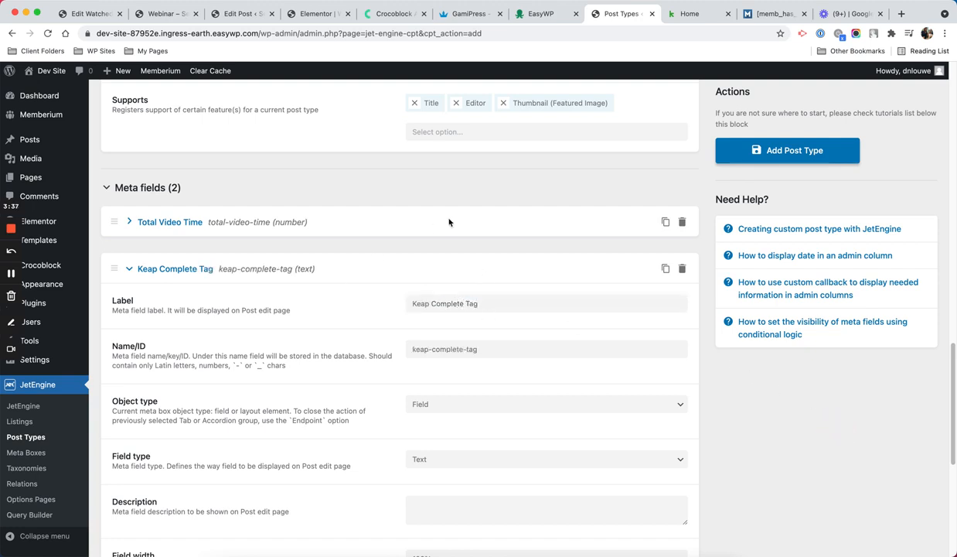
- Set the Keap Complete Tag field's type to Number, collapse it, and save the new post type
scroll(445, 224, down, 2)
click(429, 386)
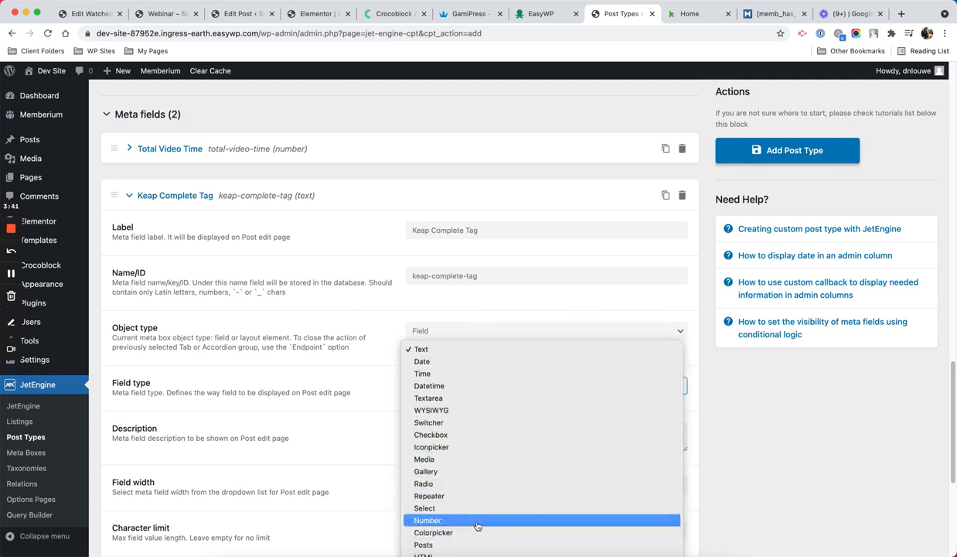
click(474, 518)
click(741, 440)
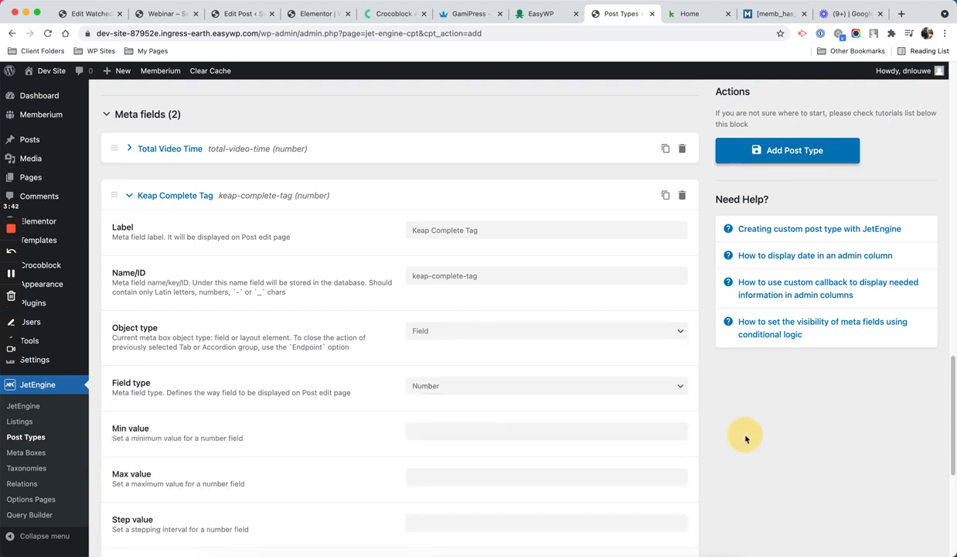
click(128, 196)
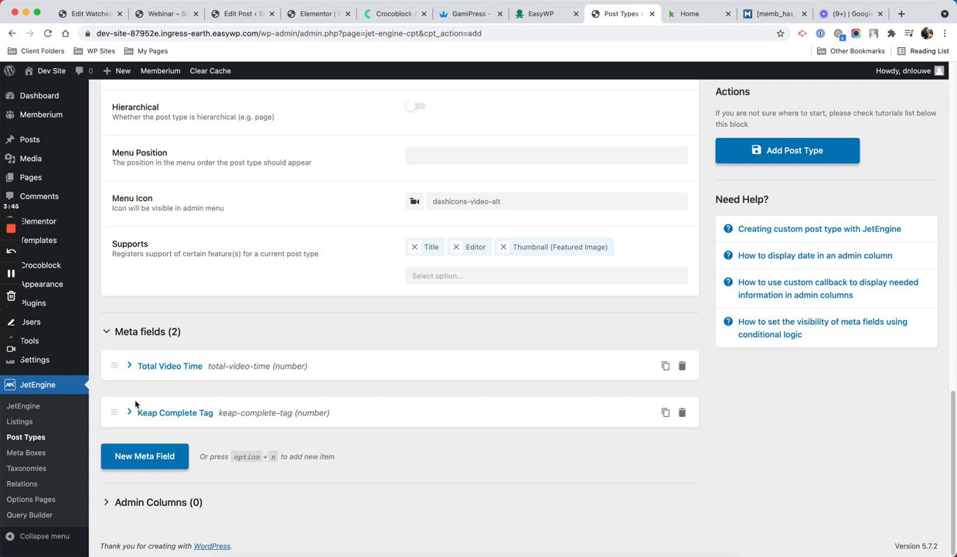
click(789, 152)
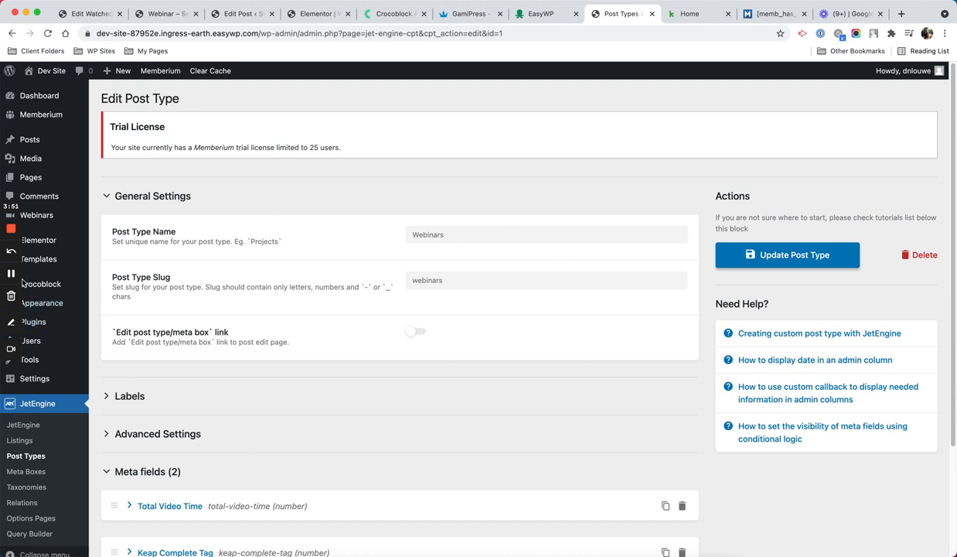
- Start a new JetEngine taxonomy named Webinars Category, keeping its automatically filled slug
mouse_move(45, 211)
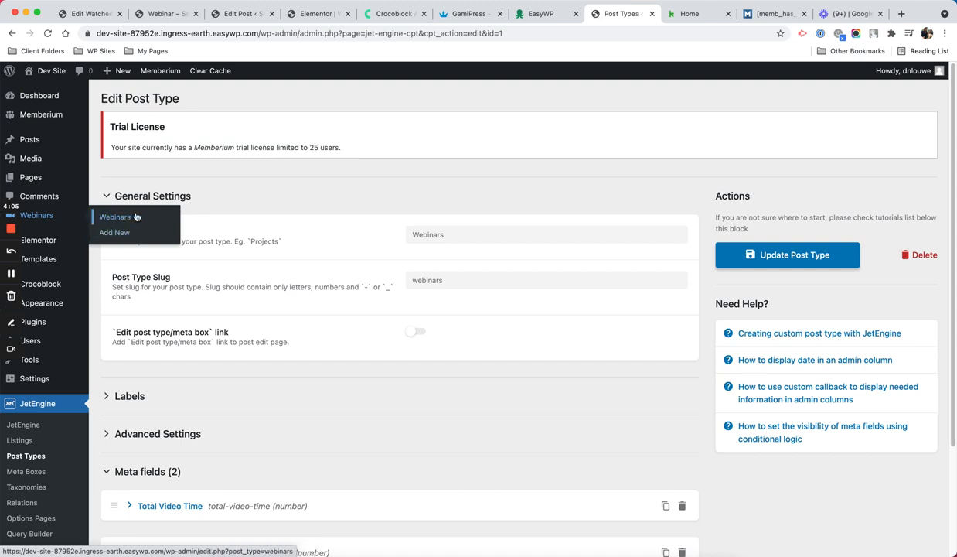
scroll(352, 212, down, 3)
scroll(310, 201, up, 3)
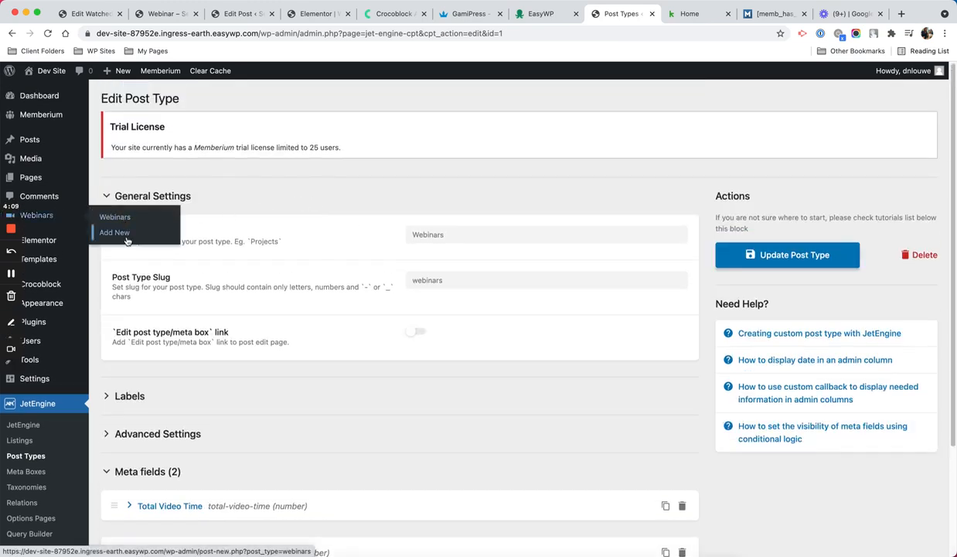
scroll(155, 215, down, 3)
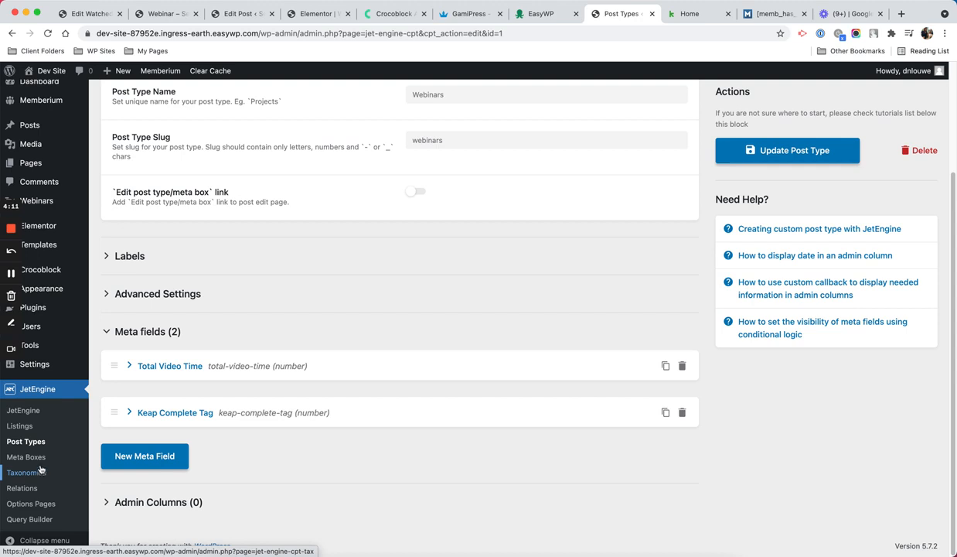
click(45, 474)
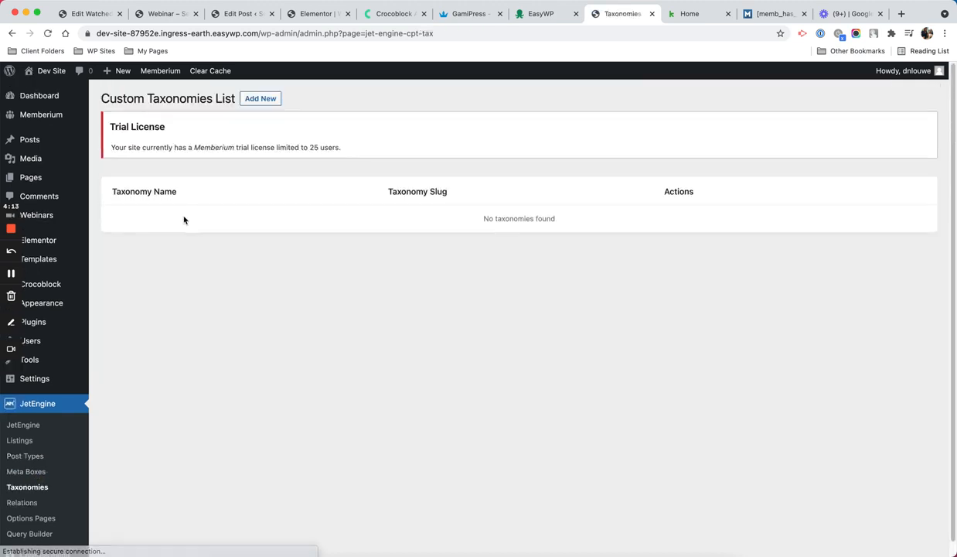
click(261, 99)
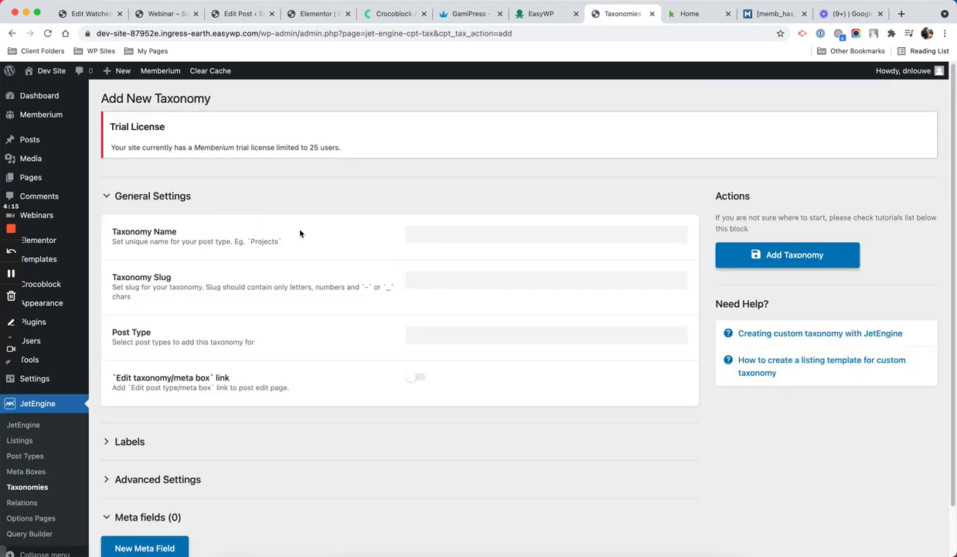
click(462, 241)
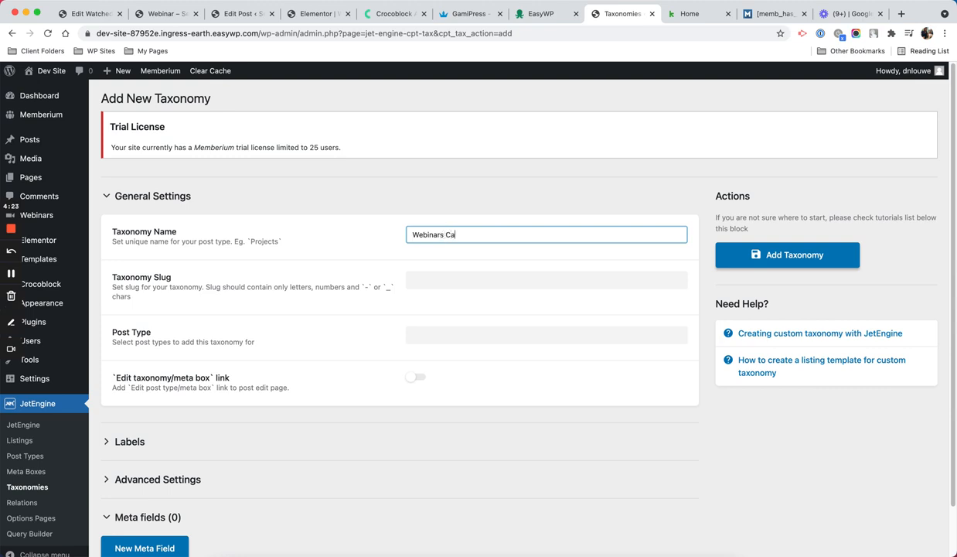
click(764, 447)
scroll(769, 297, down, 2)
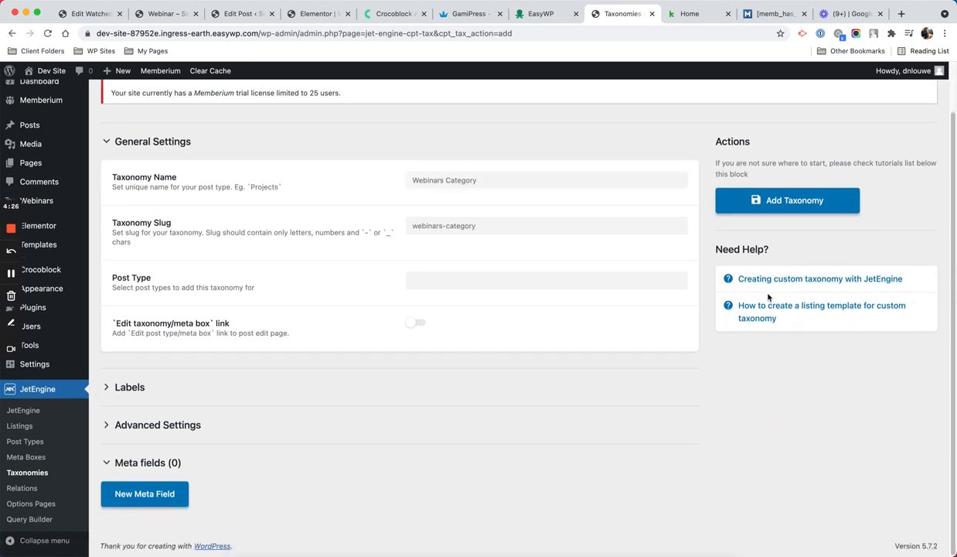
- Make the taxonomy hierarchical in its advanced settings and try to add it
click(180, 426)
scroll(347, 273, down, 10)
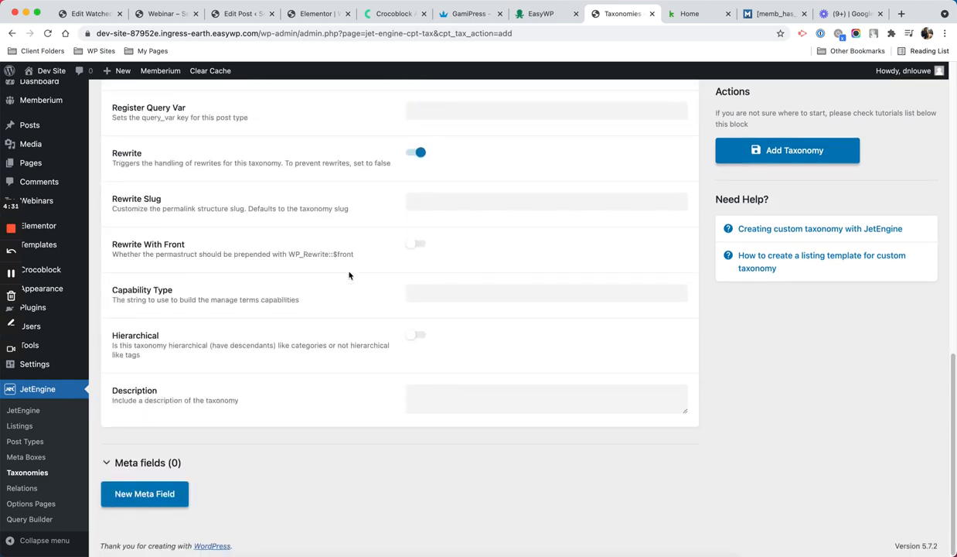
click(418, 335)
click(788, 150)
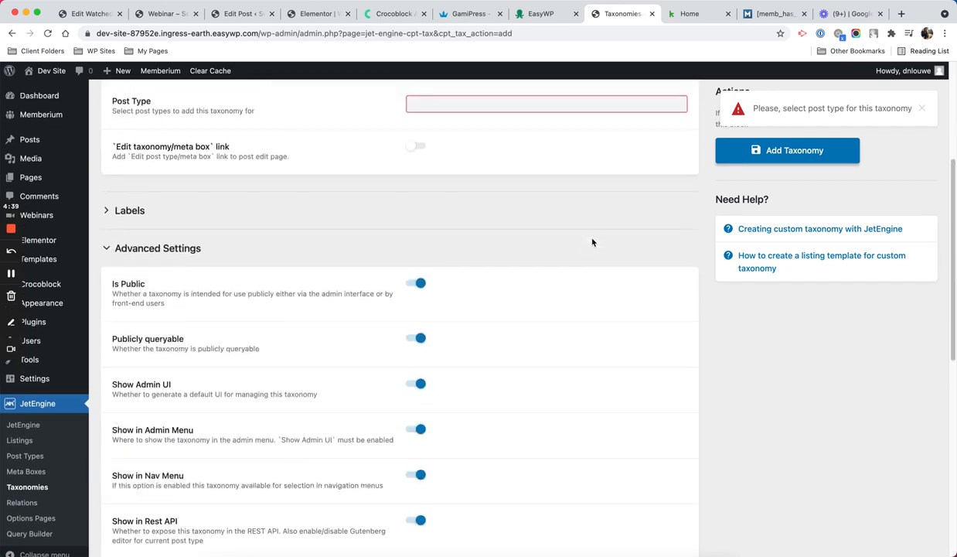
- Assign the taxonomy to the Webinars post type and add it
scroll(593, 243, up, 3)
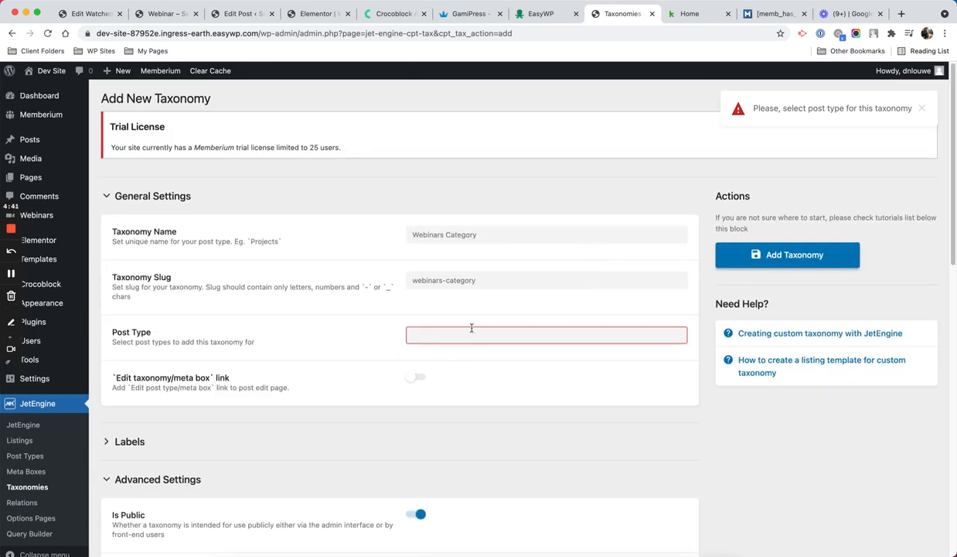
click(470, 340)
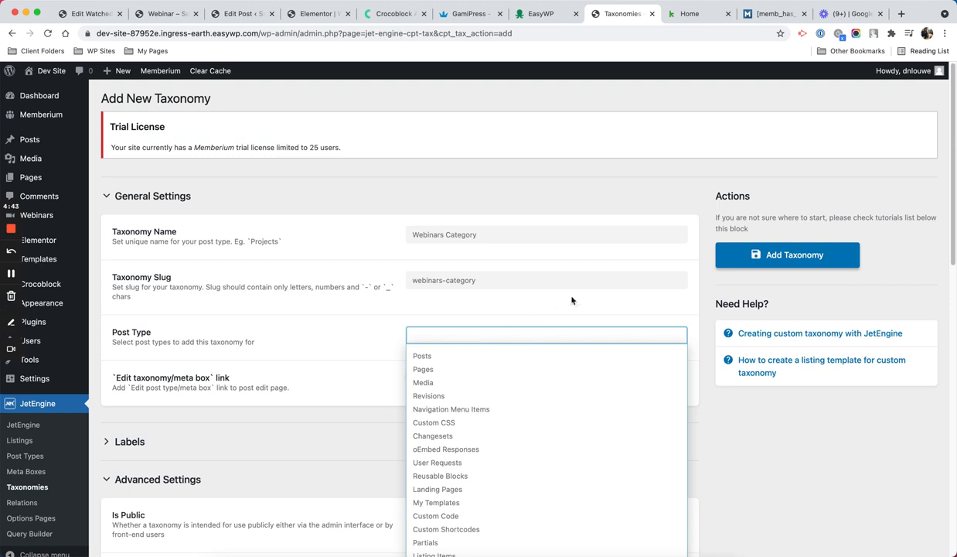
scroll(557, 303, down, 3)
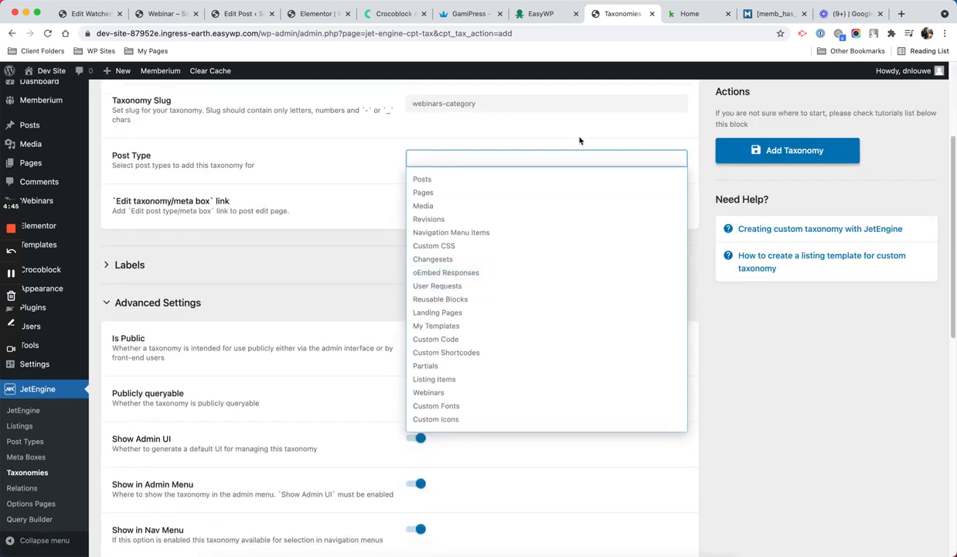
click(499, 392)
scroll(820, 400, up, 2)
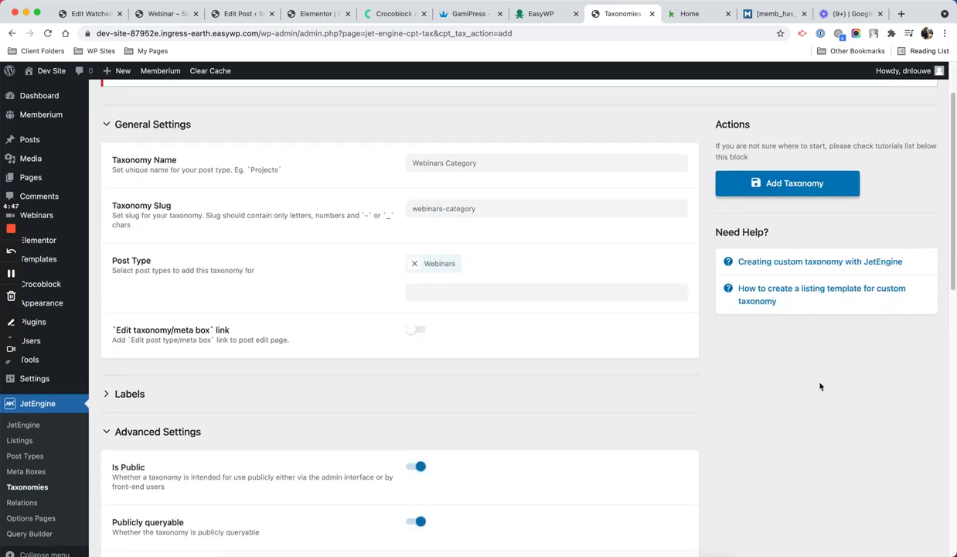
click(817, 189)
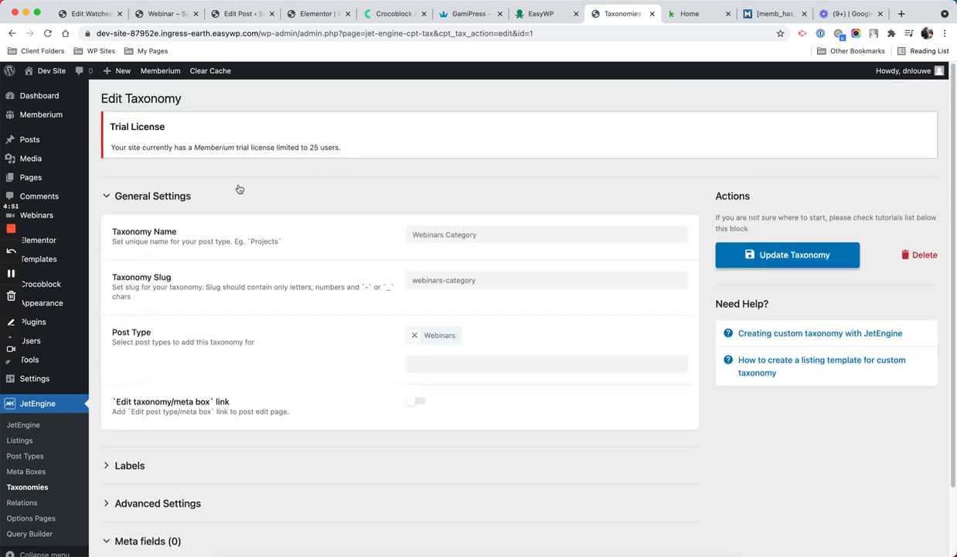
- Create three terms in the Webinars Category taxonomy: Category A, Category B and Category C
scroll(239, 189, down, 2)
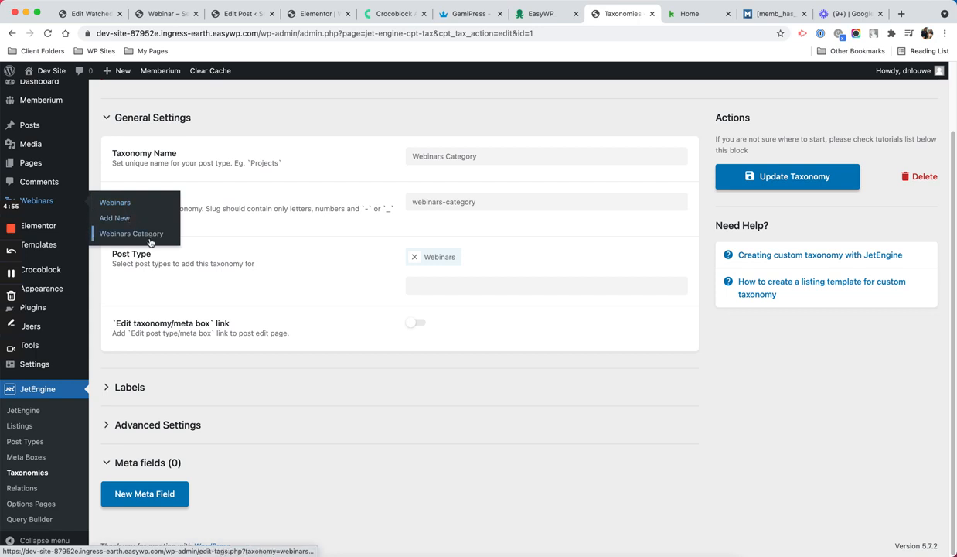
click(150, 235)
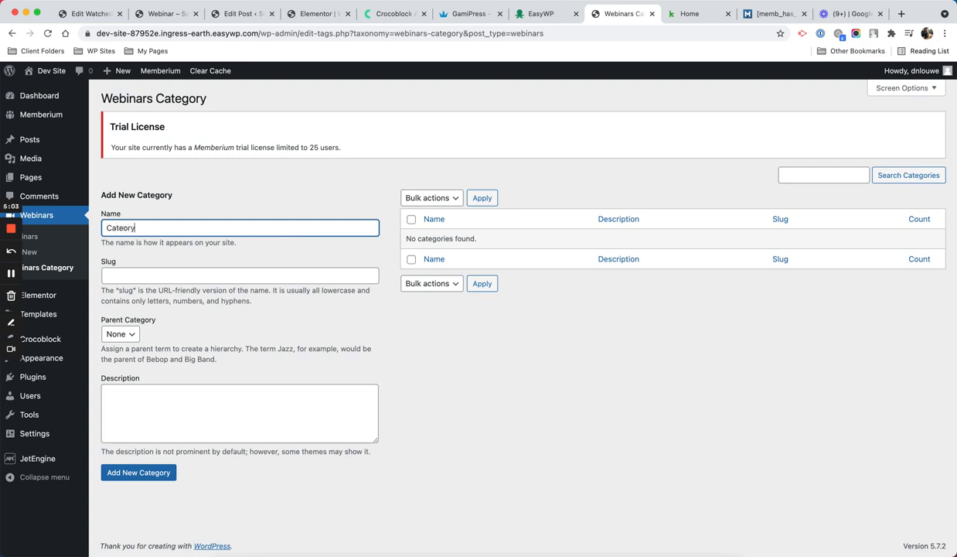
key(super+a)
text(Cat)
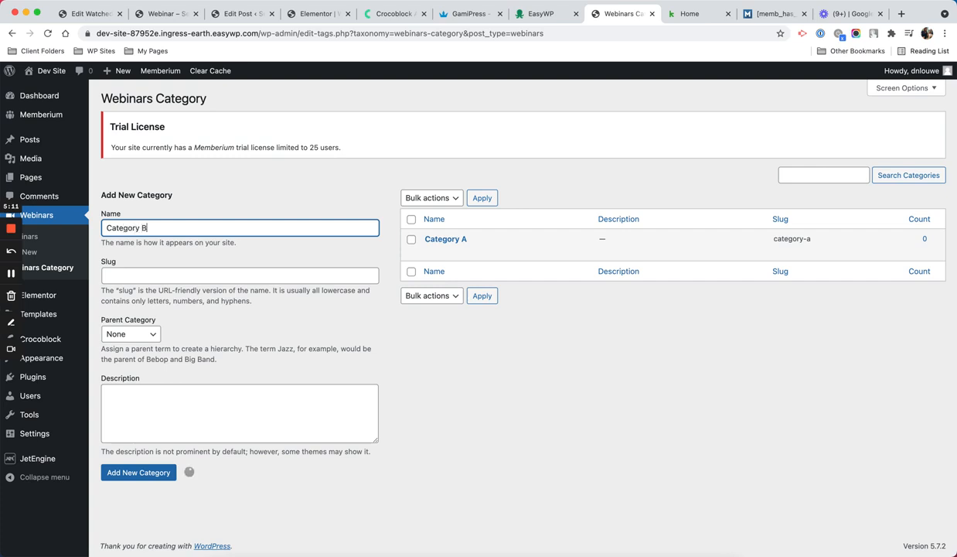
key(Return)
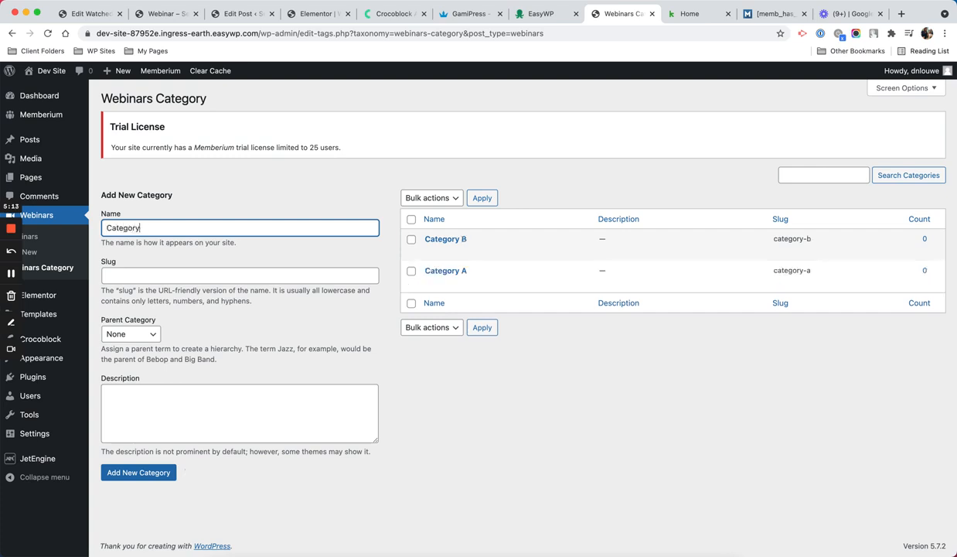
click(125, 473)
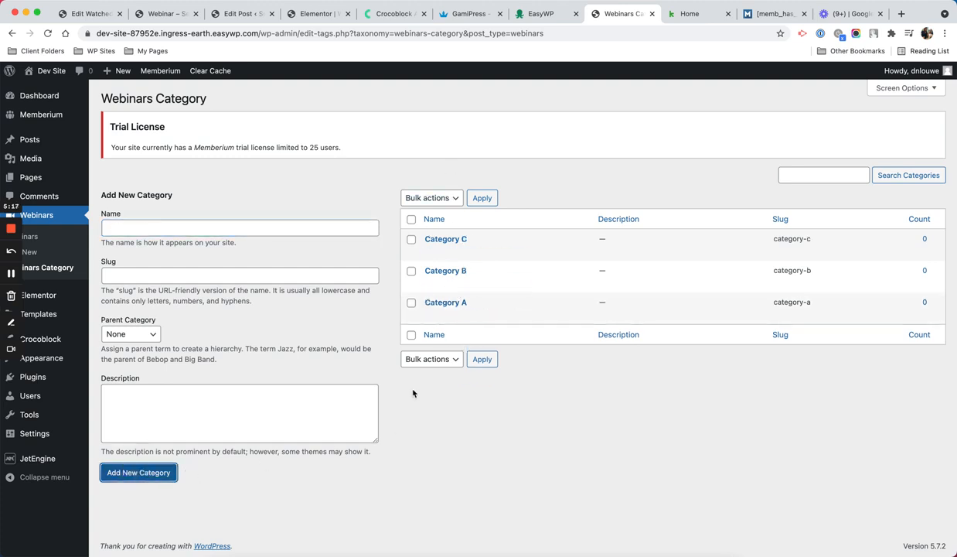
- Create a new webinar post, dismiss the editor's welcome guide, and title it Webinar Sample 1
click(51, 235)
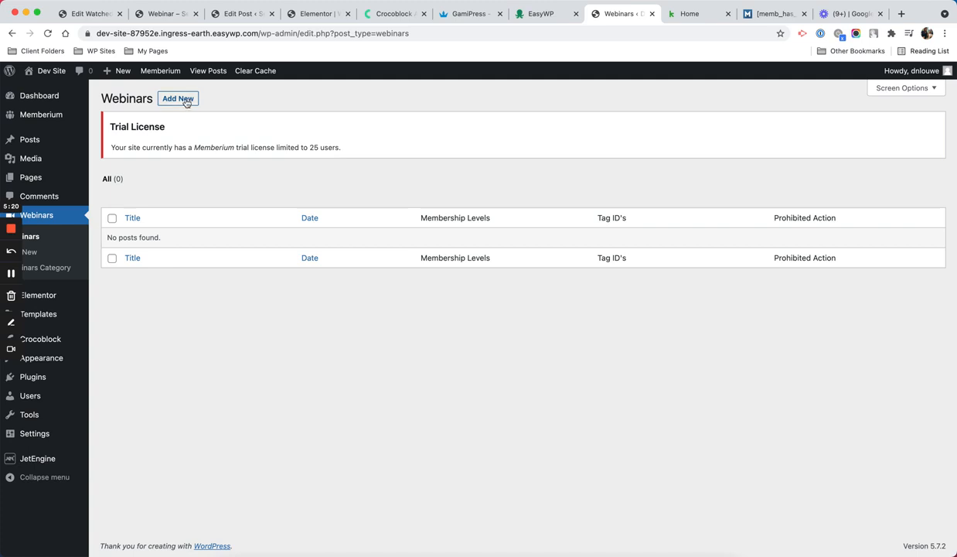
click(186, 100)
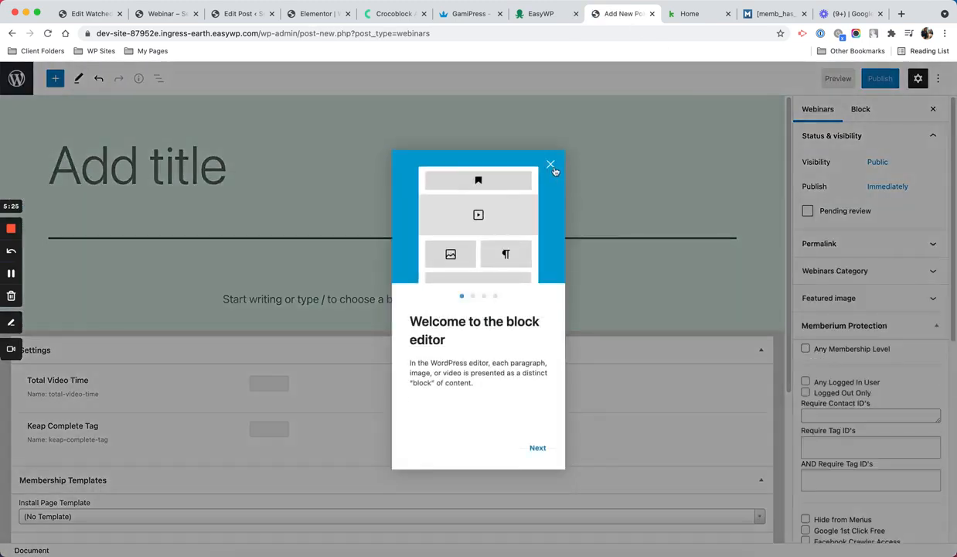
click(552, 167)
click(266, 164)
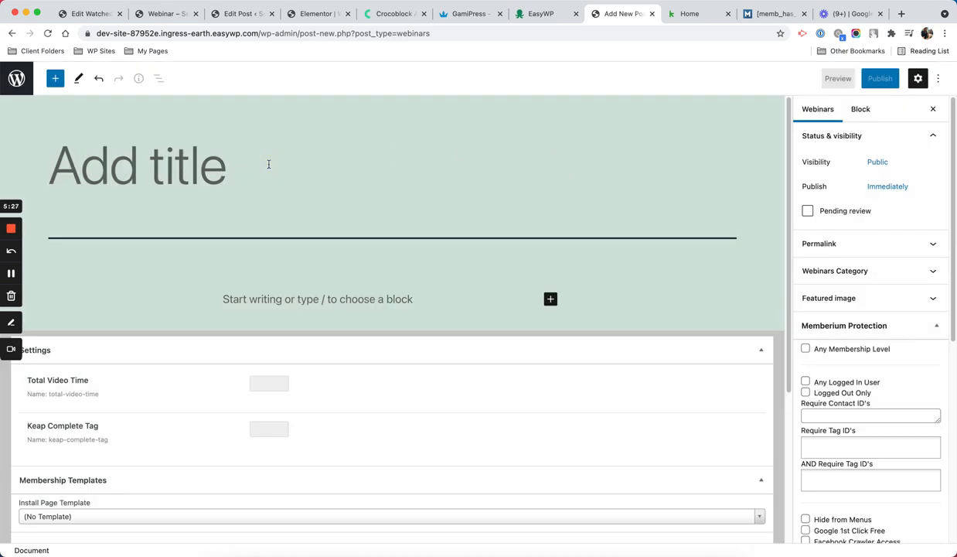
text(Webinar Sample 1)
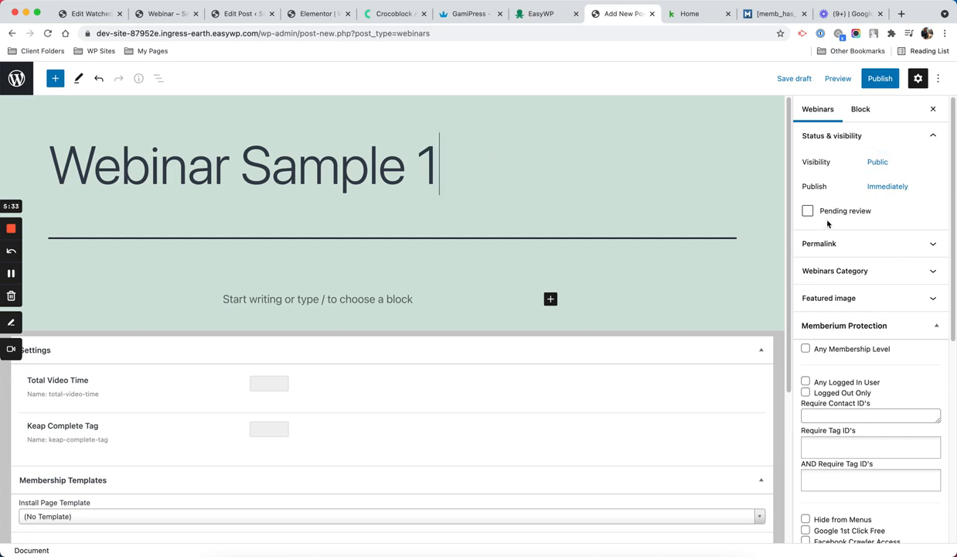
- Set the Total Video Time of Webinar Sample 1 to 12
scroll(357, 252, down, 2)
click(279, 310)
text(1)
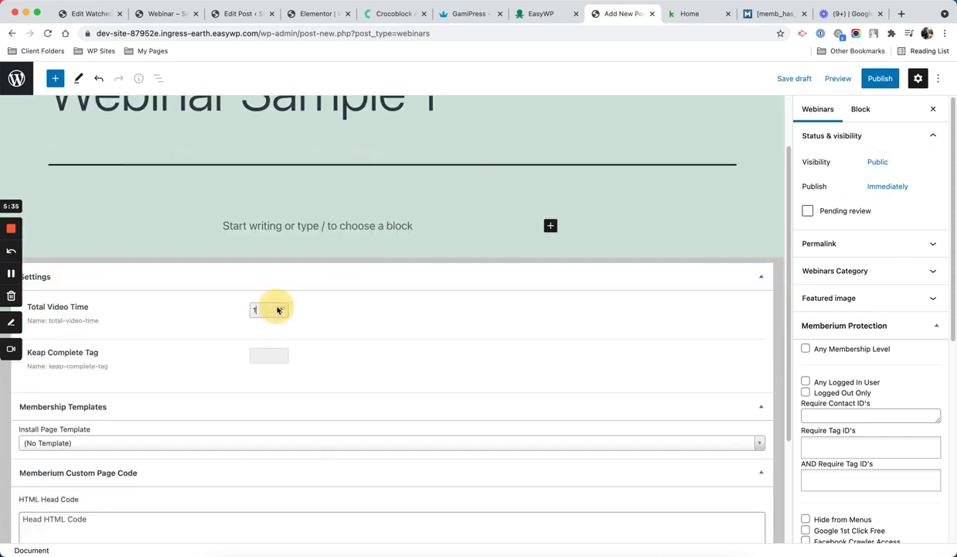
text(1)
click(256, 308)
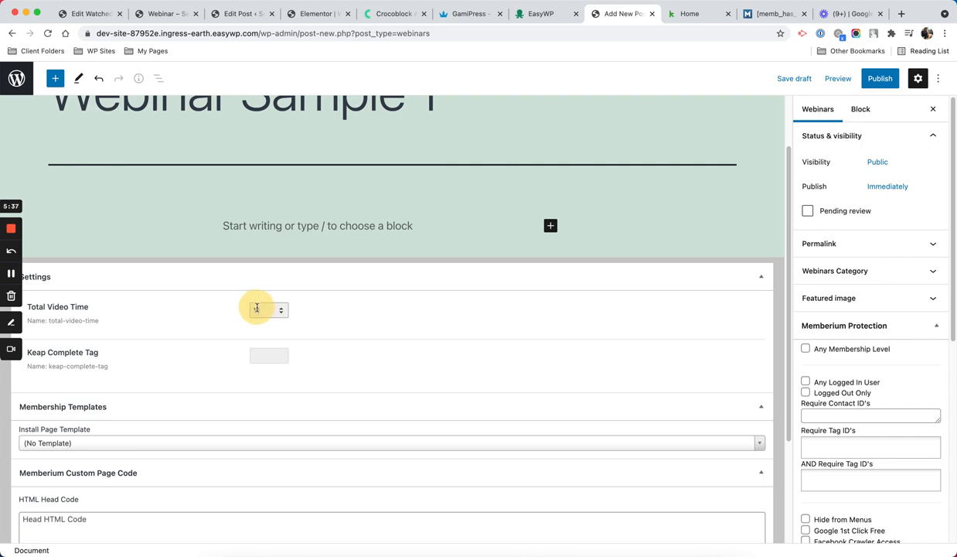
text(2)
- Open the tag Complete Tag - Webinar Sample 1 in Keap and enter its ID, 121, as the webinar's Keap Complete Tag in WordPress
click(263, 355)
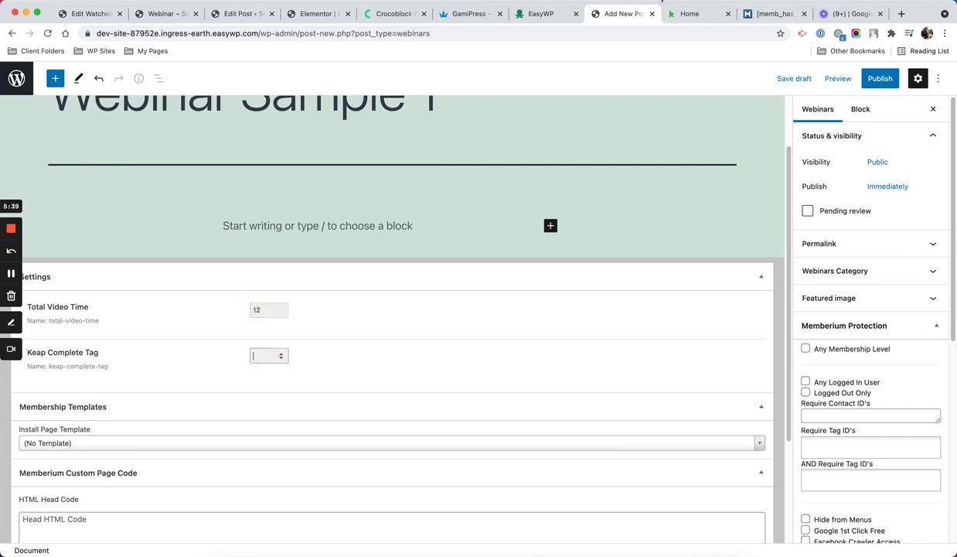
click(689, 14)
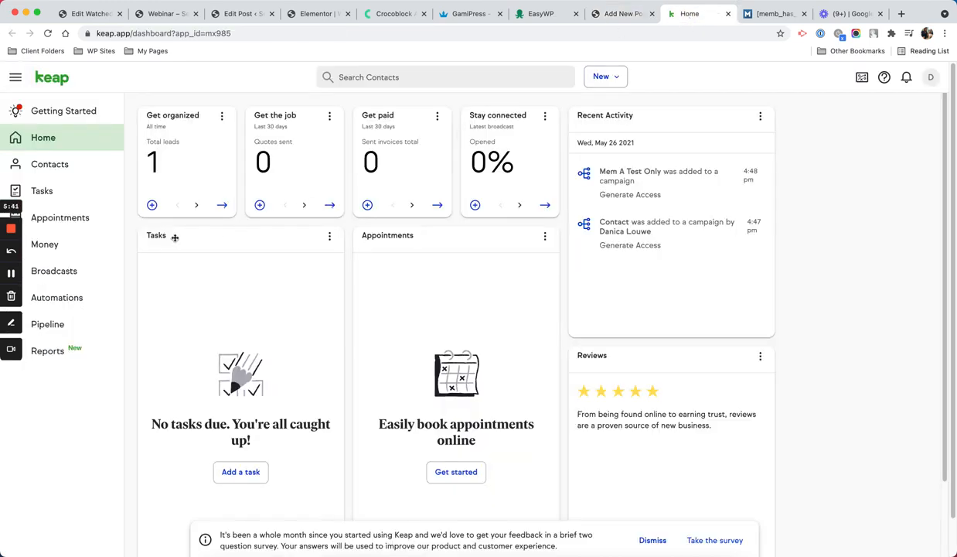
click(60, 167)
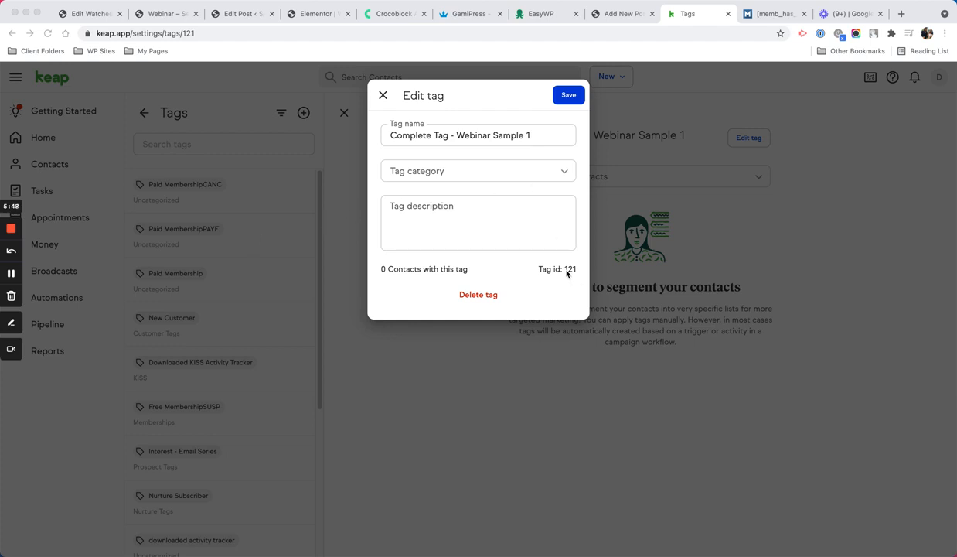
click(632, 14)
click(263, 355)
text(121)
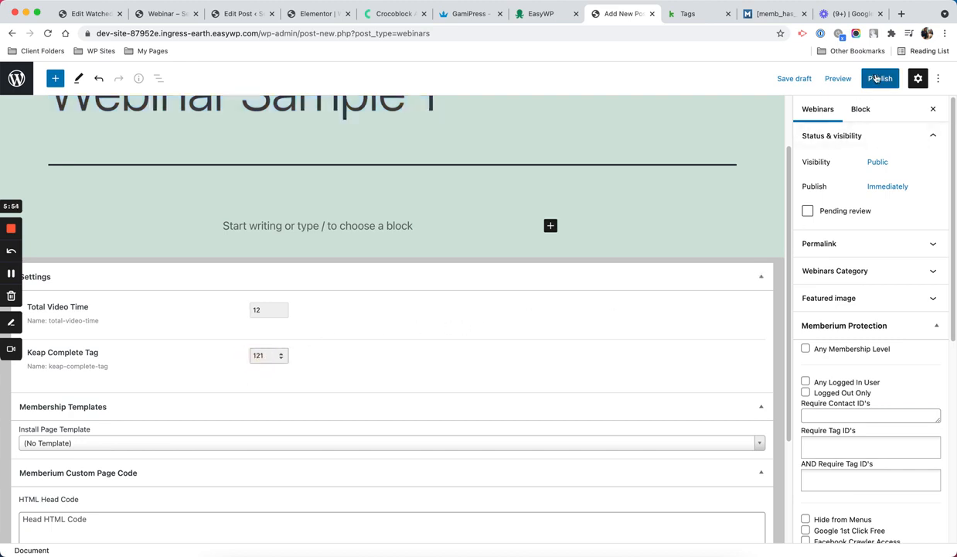
- Set the cave and mountain photo from the media library as the webinar's featured image and publish the post
scroll(871, 288, down, 5)
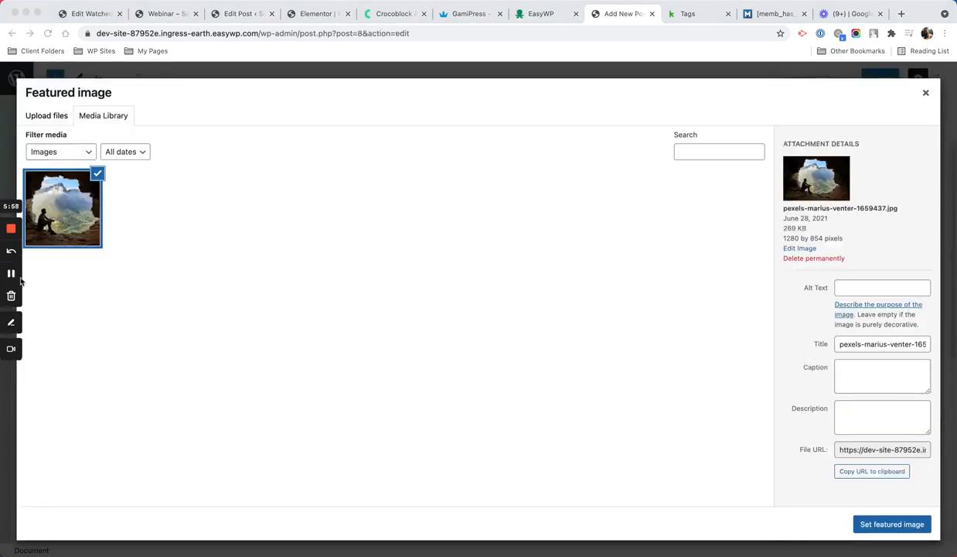
click(886, 525)
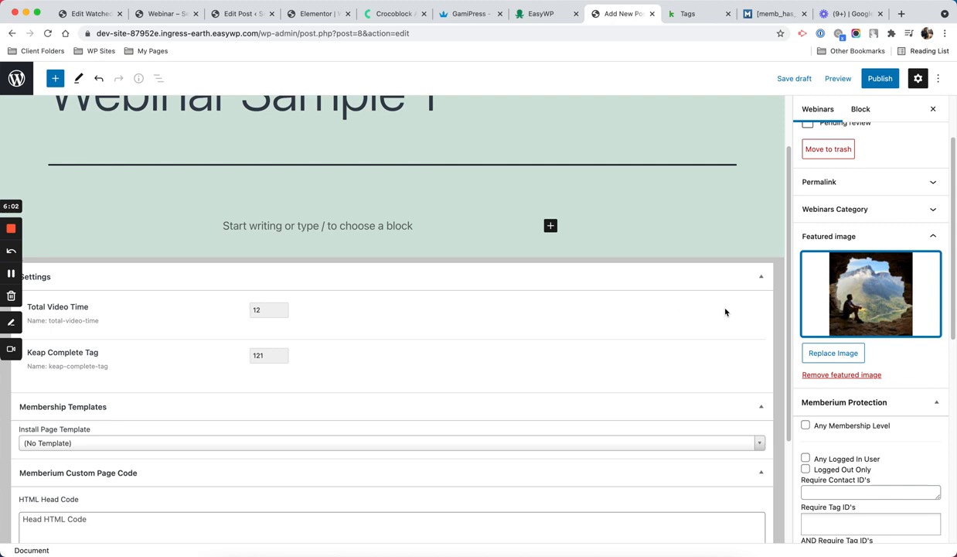
click(851, 75)
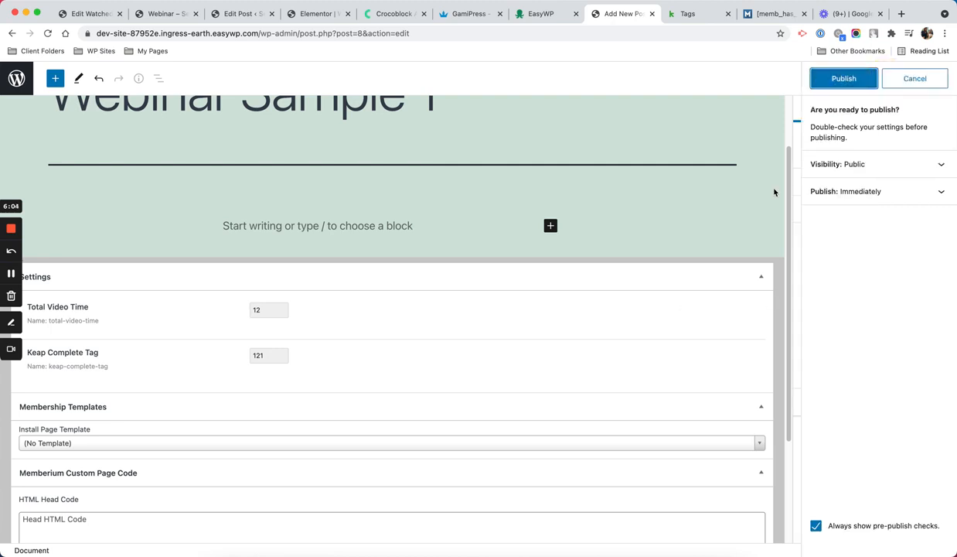
click(835, 80)
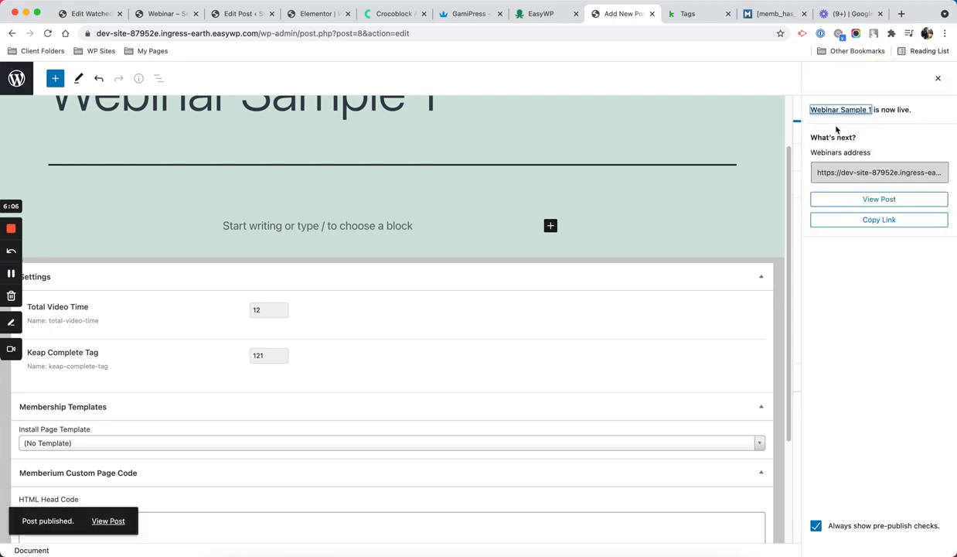
click(936, 77)
- Assign Webinar Sample 1 to Category A and update the post
click(922, 189)
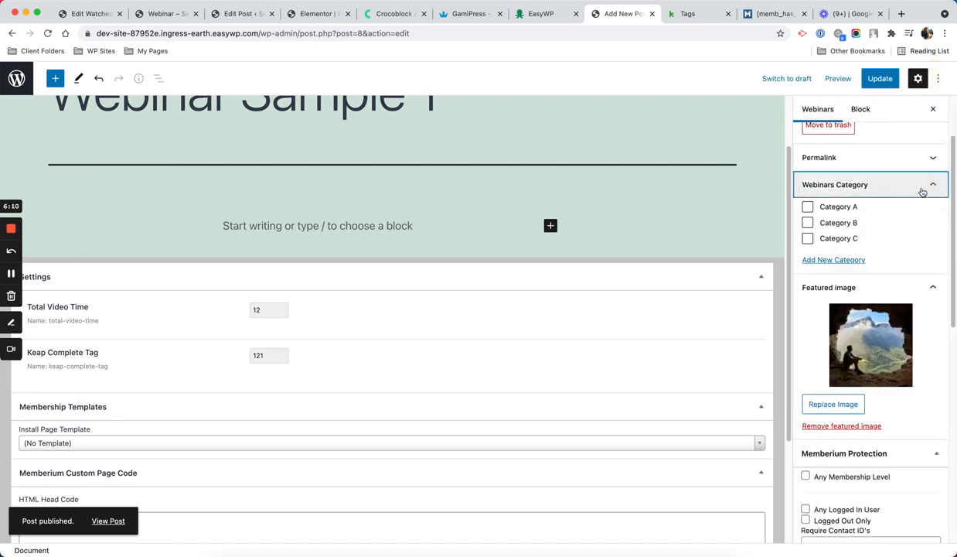
click(839, 208)
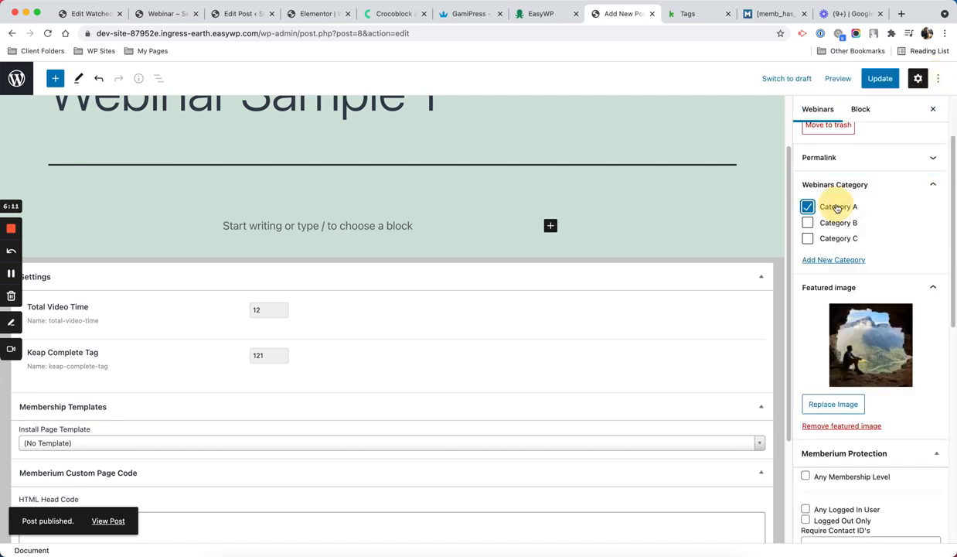
click(881, 80)
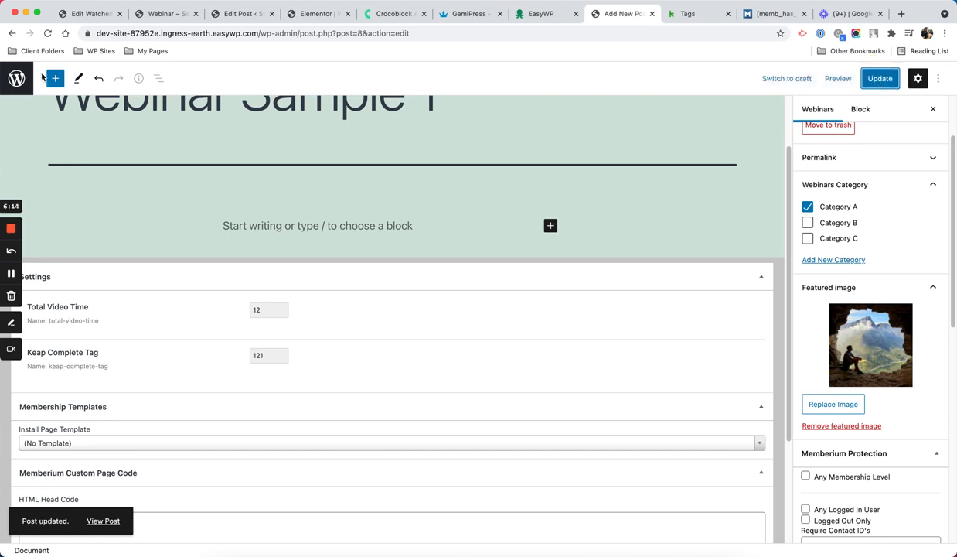
- View the live Webinar Sample 1 post in a separate browser tab from the Webinars list and look through the whole page
click(14, 78)
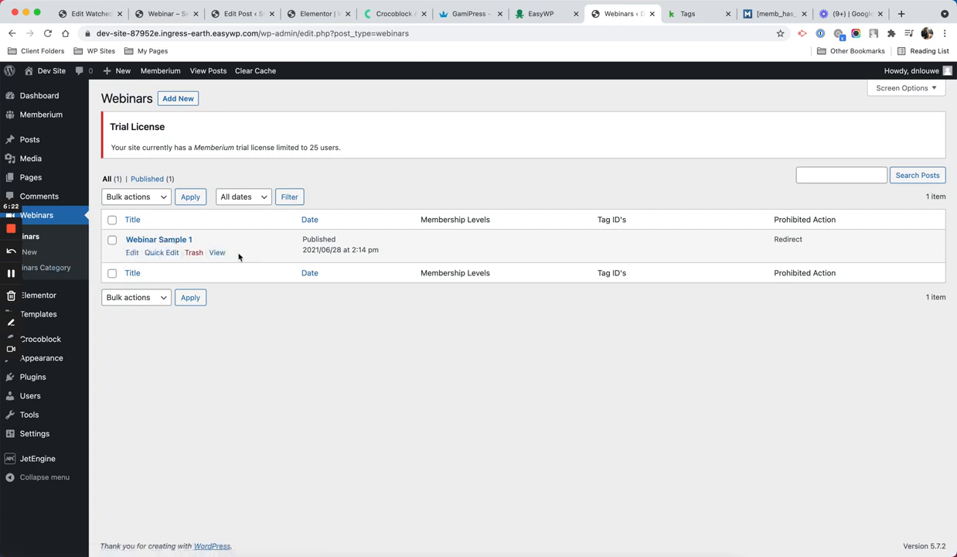
super+click(217, 252)
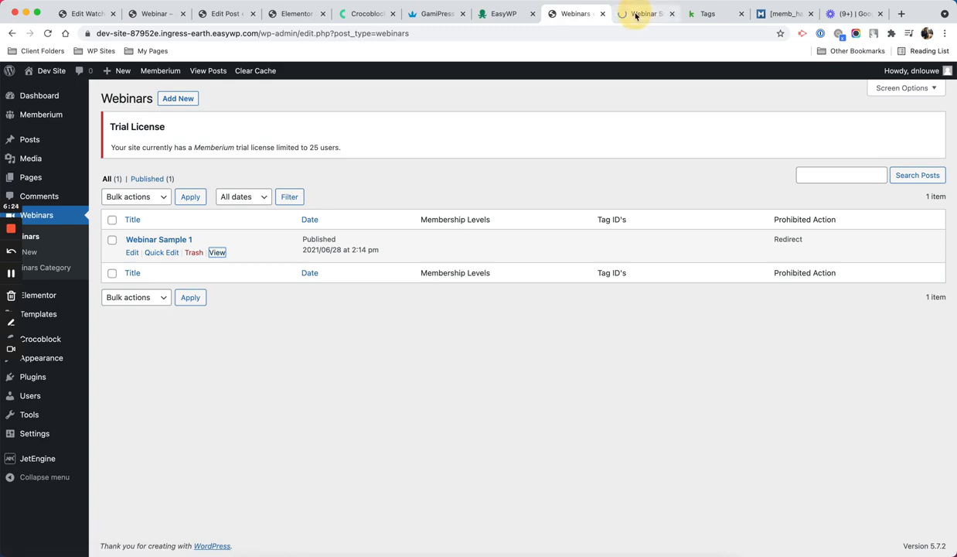
click(635, 13)
scroll(763, 276, down, 2)
scroll(763, 276, down, 10)
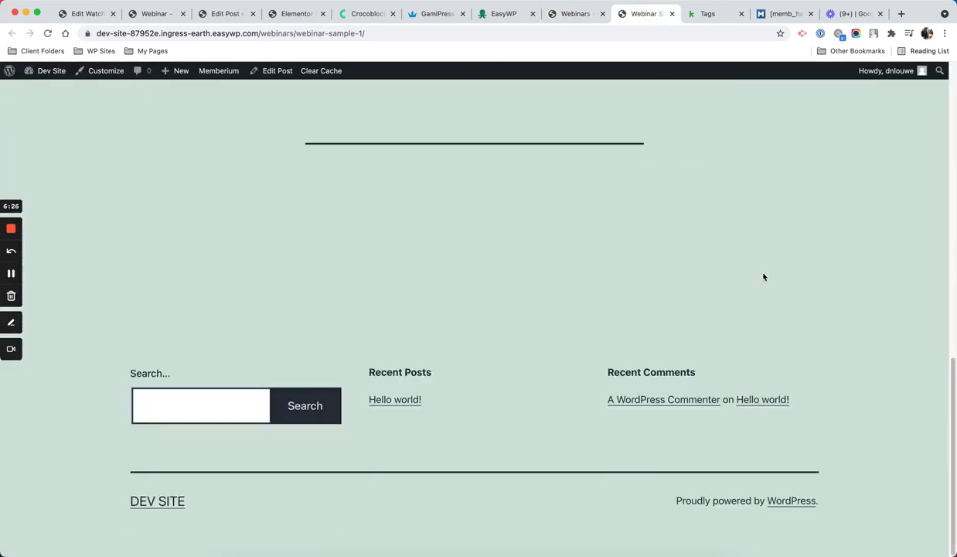
scroll(797, 364, up, 15)
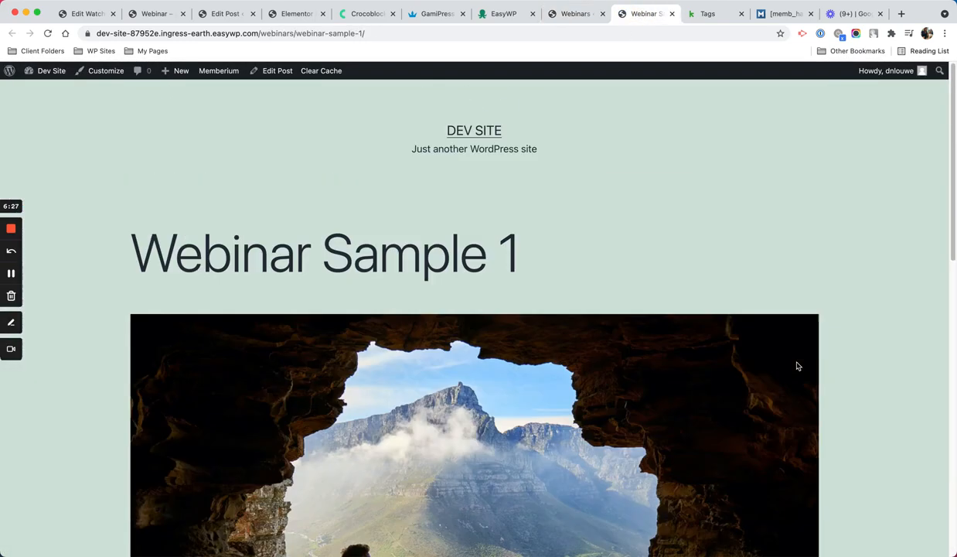
- Find the Hello Elementor theme by searching new themes for "hello", install it and activate it
click(579, 17)
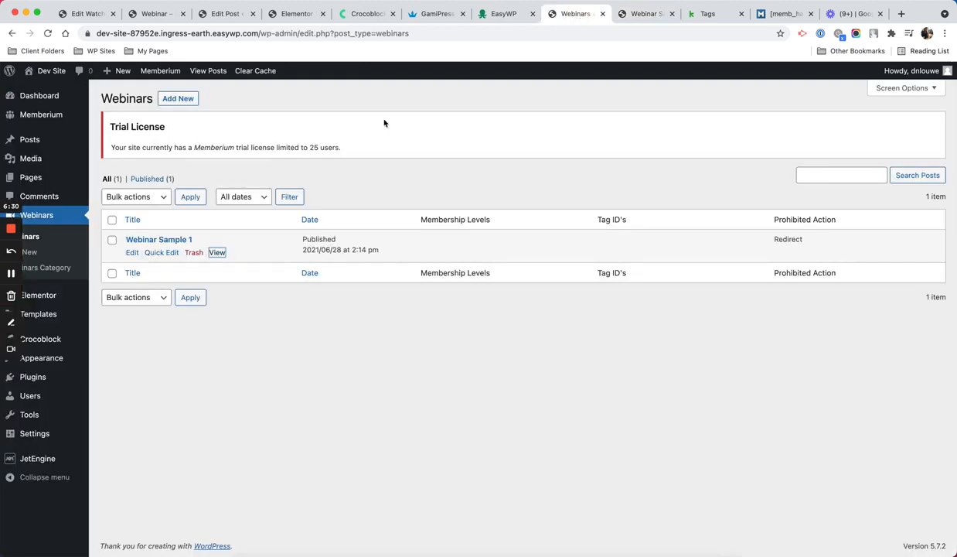
mouse_move(80, 362)
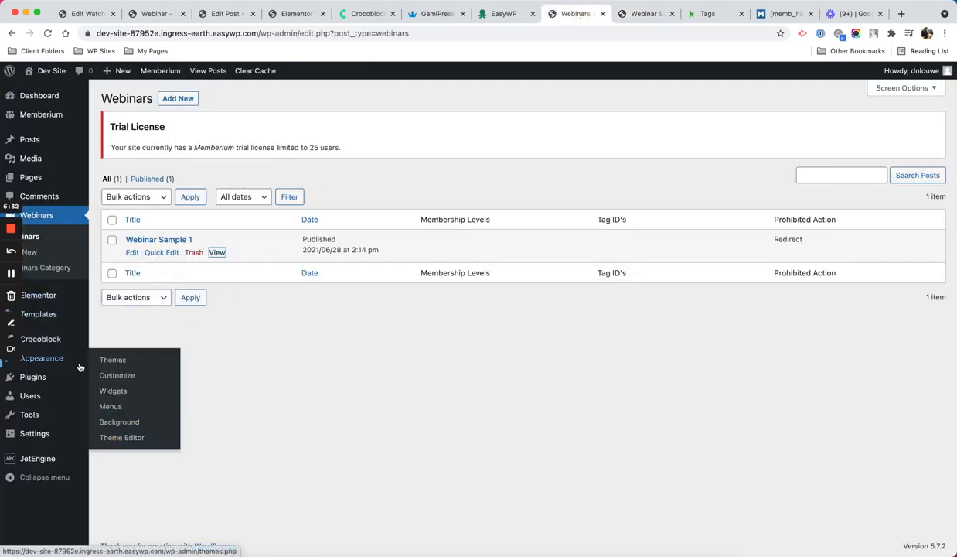
click(116, 359)
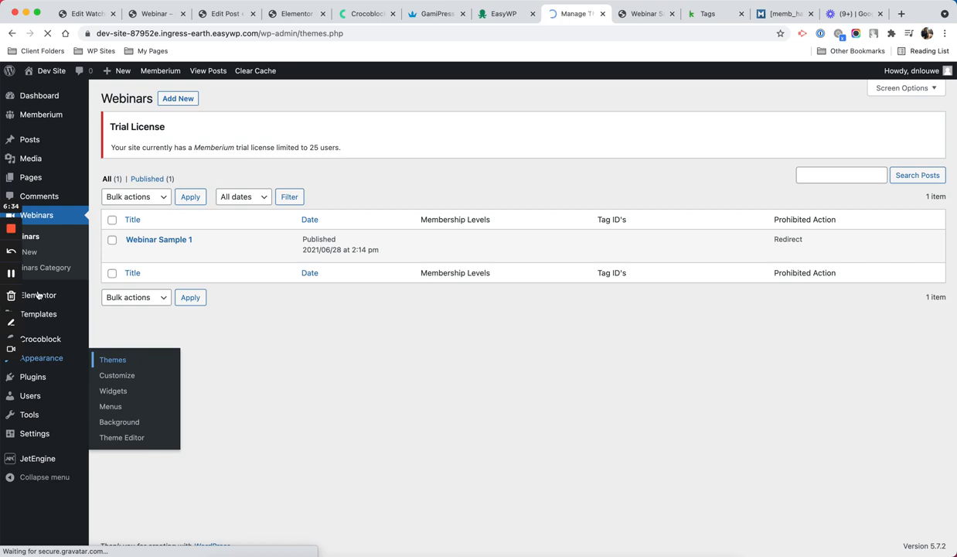
click(205, 97)
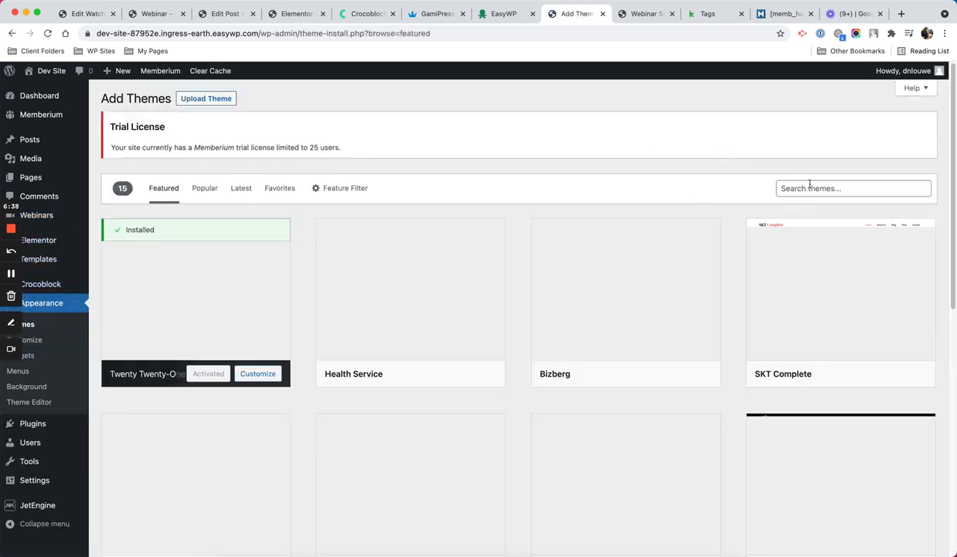
click(810, 186)
text(hello)
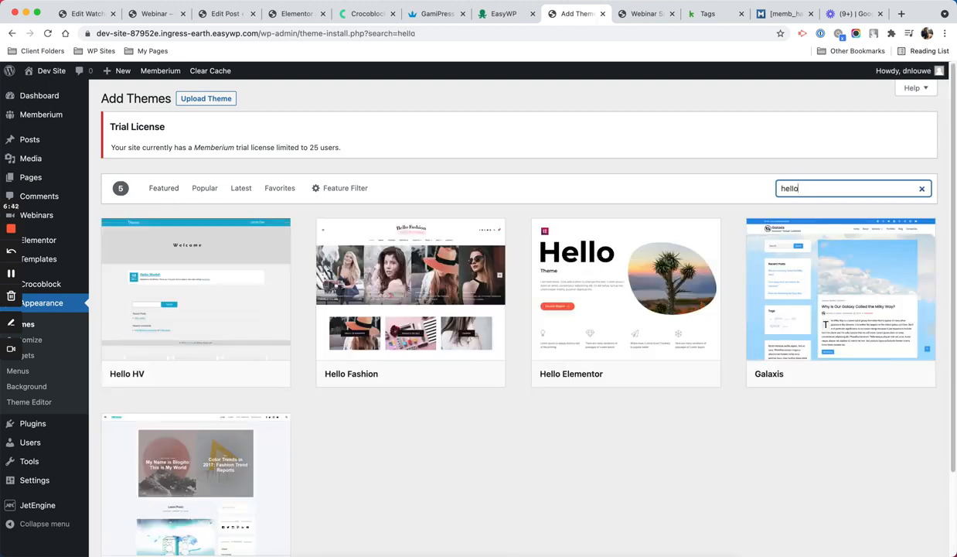
click(657, 375)
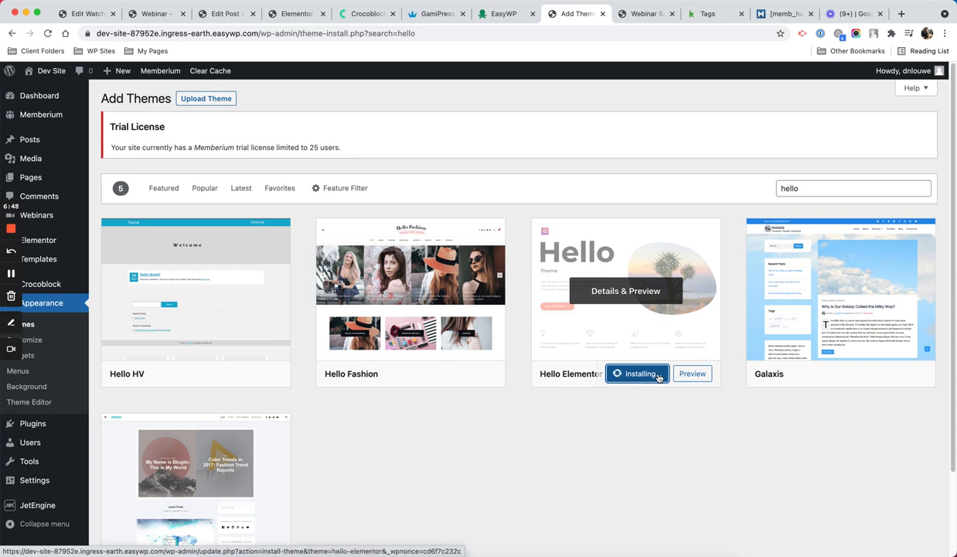
click(632, 373)
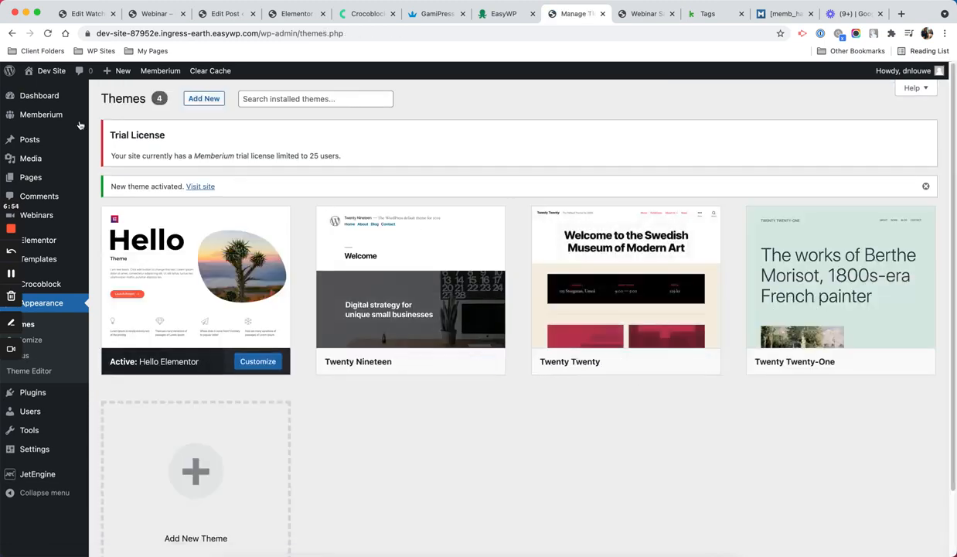
- Return to the Webinars post list and close the live Webinar Sample 1 page
mouse_move(66, 137)
mouse_move(59, 221)
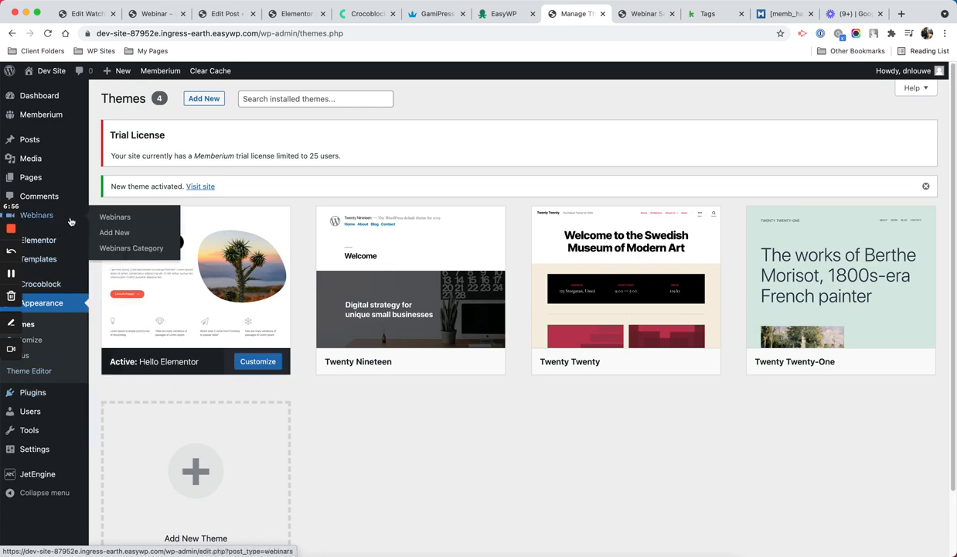
click(116, 219)
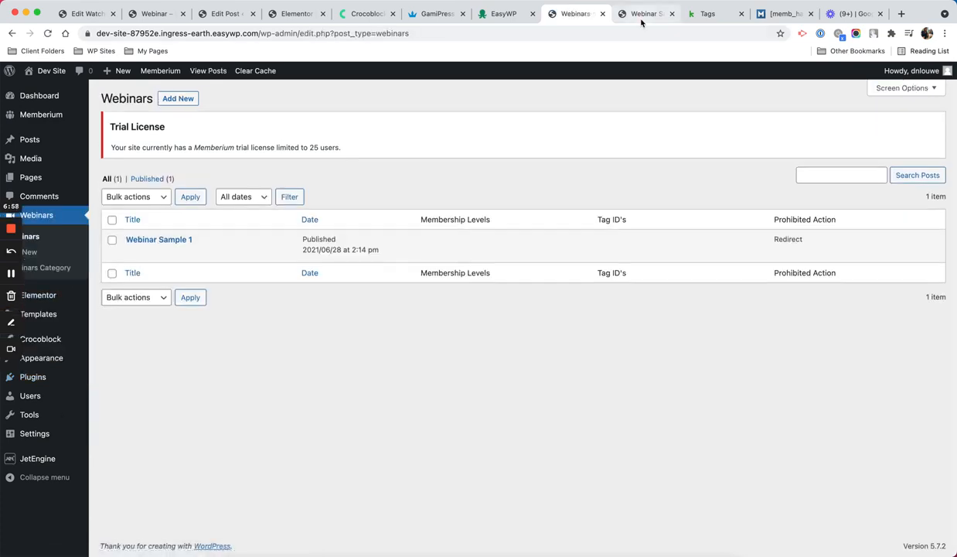
click(659, 14)
click(671, 14)
- Examine the filters and webinar cards on the Sew It Online webinars page, then return to the dev site's Webinars list
click(162, 16)
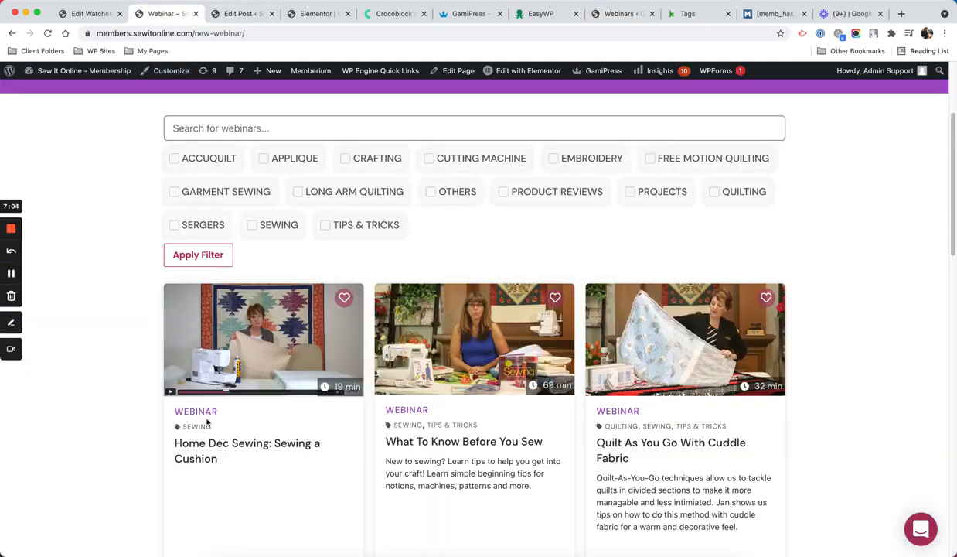
scroll(195, 460, down, 3)
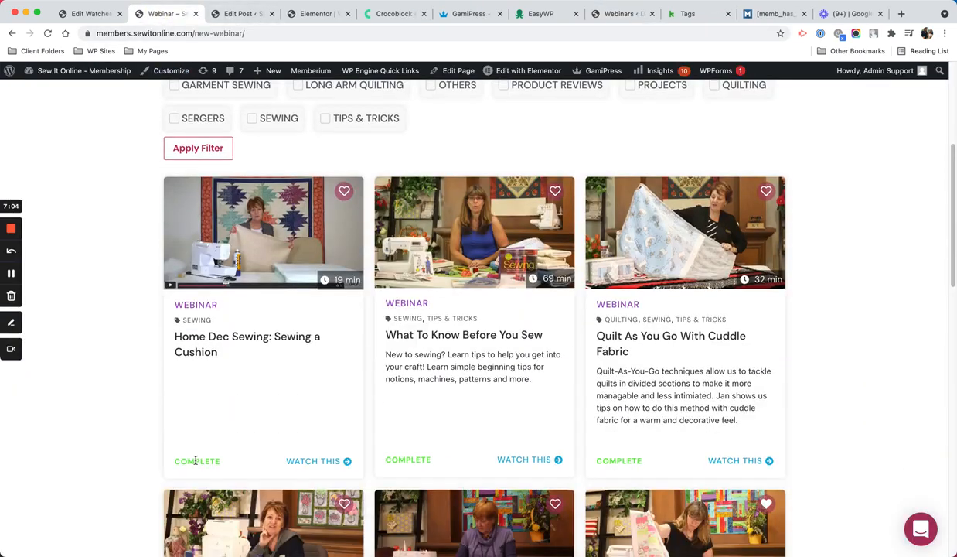
click(616, 13)
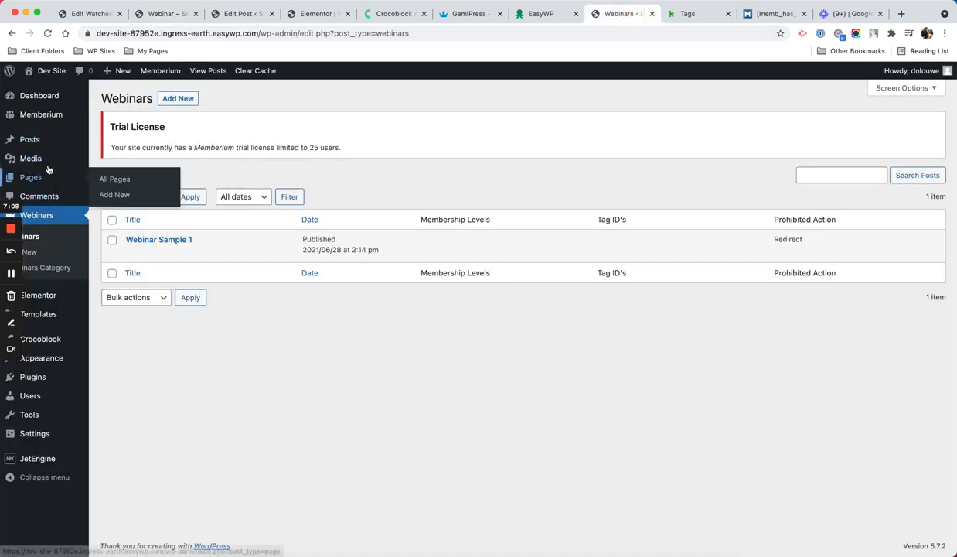
- Create and publish a new page titled Webinars, view it live, and return to the Webinars post list
super+click(100, 186)
click(638, 14)
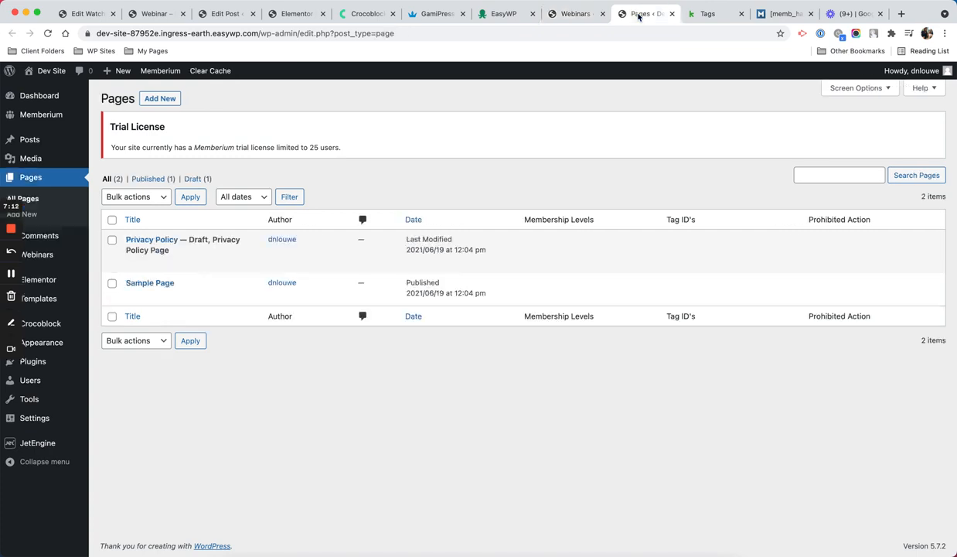
click(160, 98)
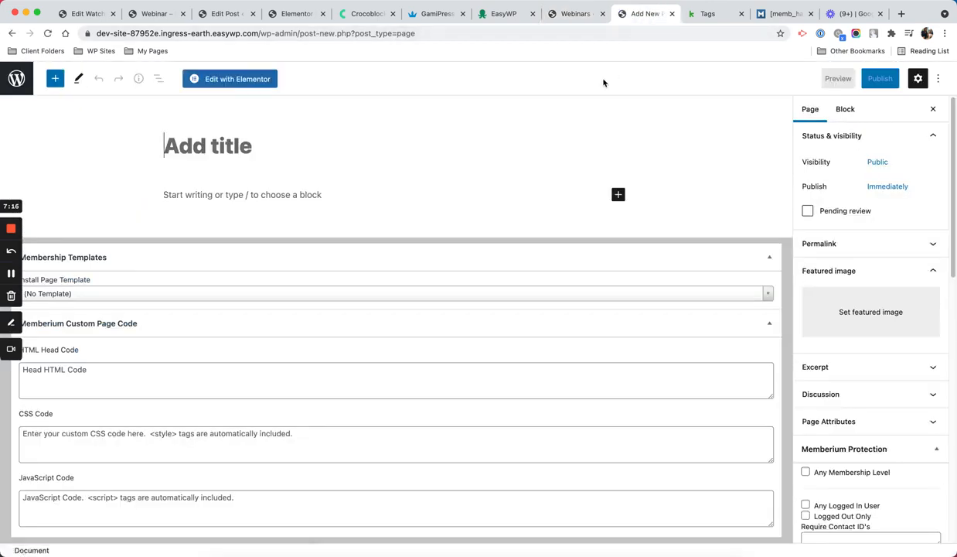
text(Webinars)
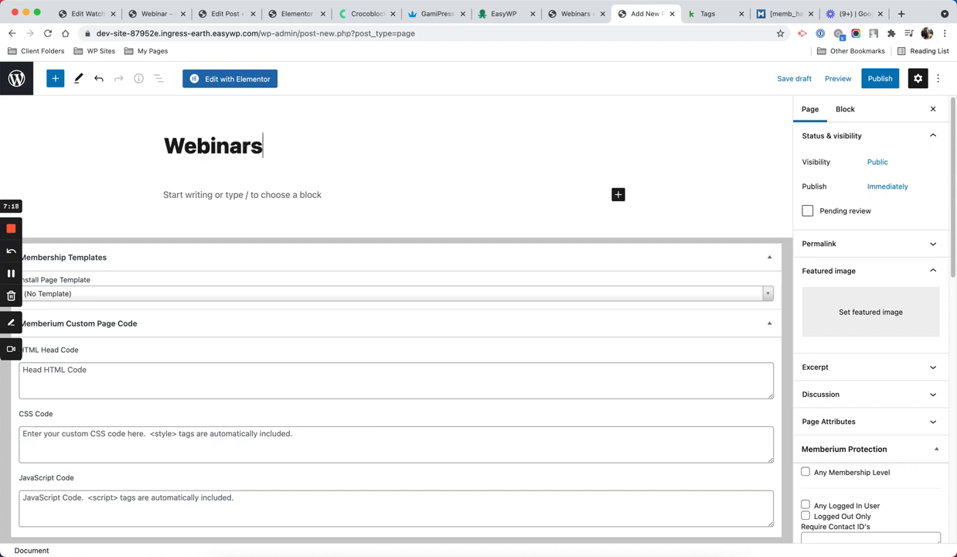
click(880, 78)
click(848, 78)
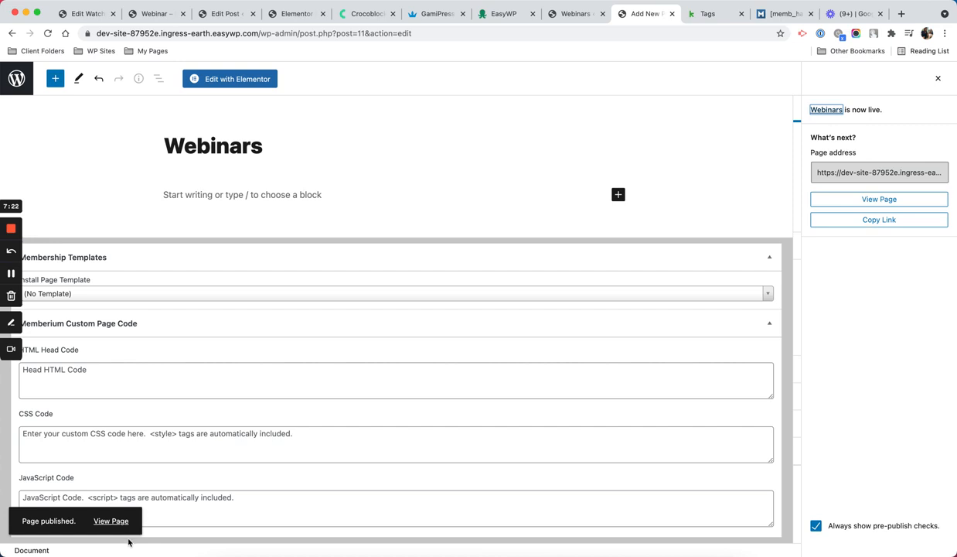
click(112, 520)
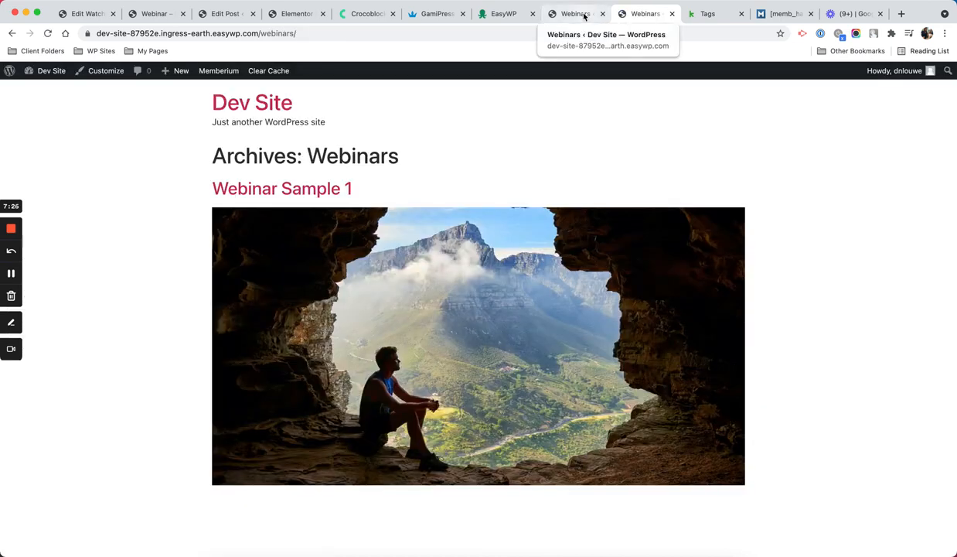
click(584, 16)
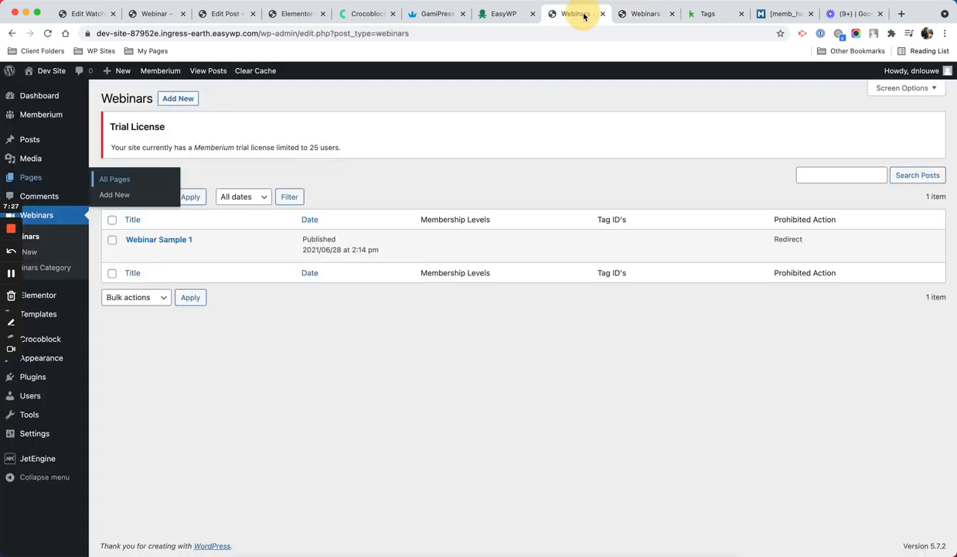
- View the live Webinars archive page, then close it and return to the Webinars post list
click(637, 15)
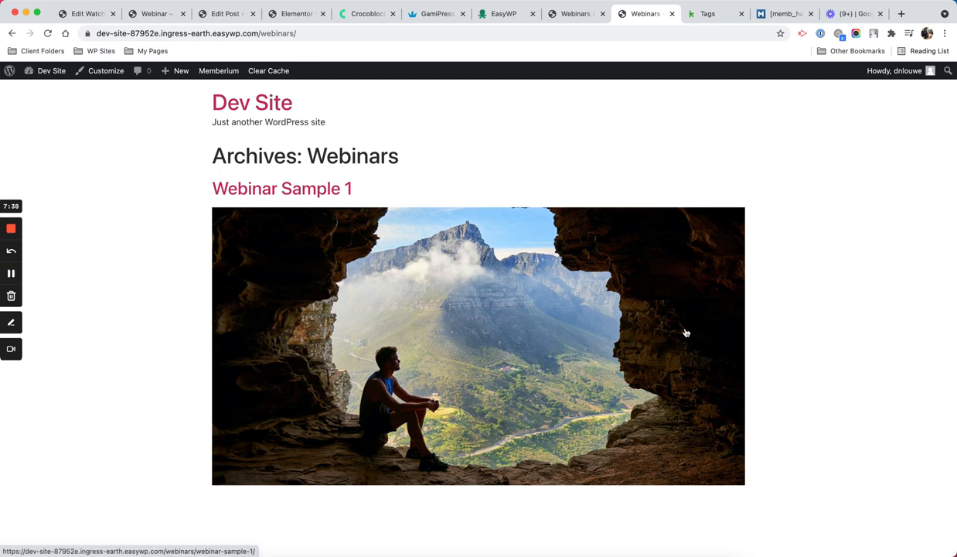
click(576, 15)
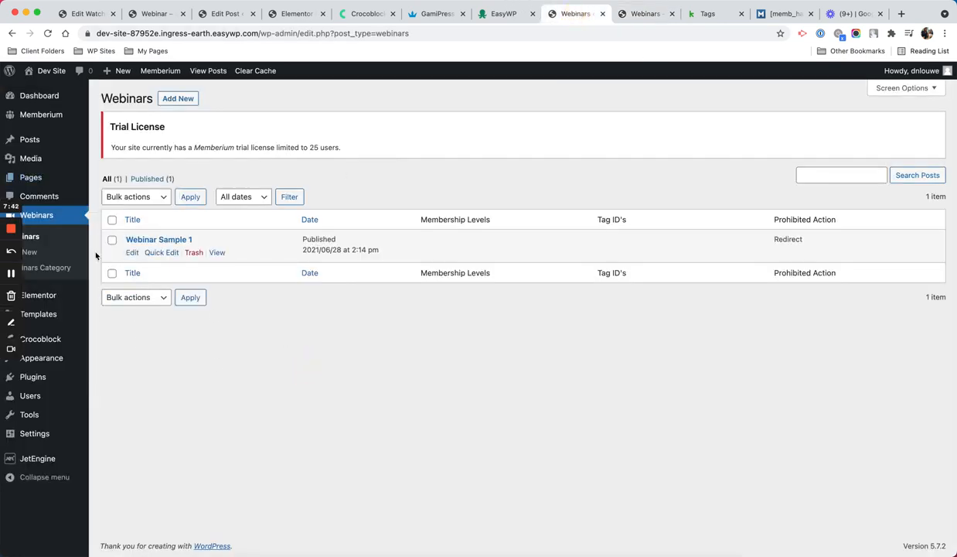
click(663, 14)
key(super+w)
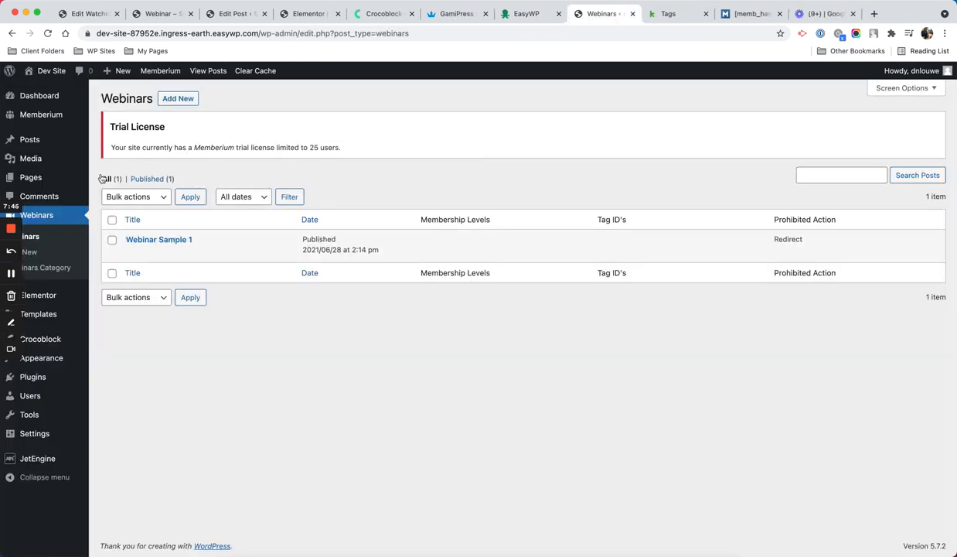
- Rename the Webinars page to All Webinars, set its slug to All Webinars, and view the page live
super+click(115, 180)
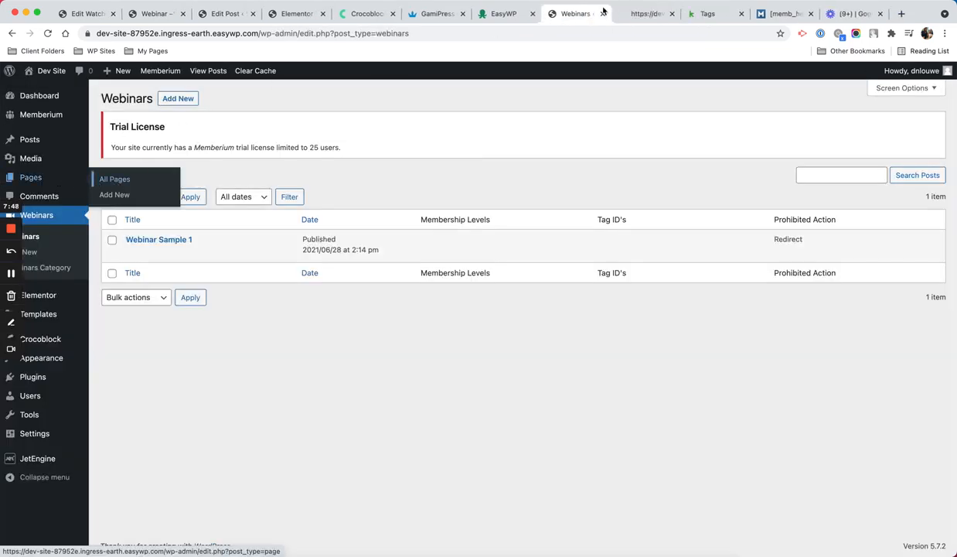
click(630, 14)
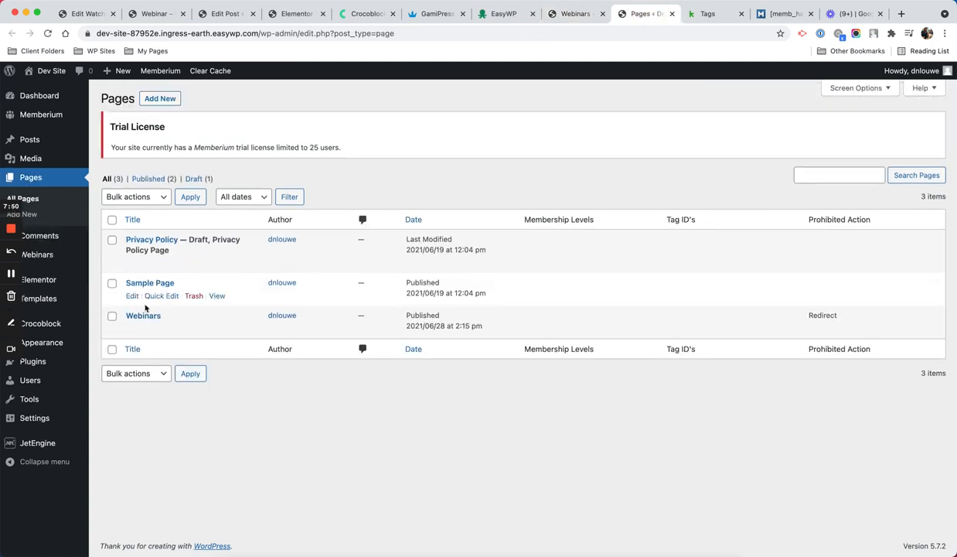
click(151, 329)
click(150, 330)
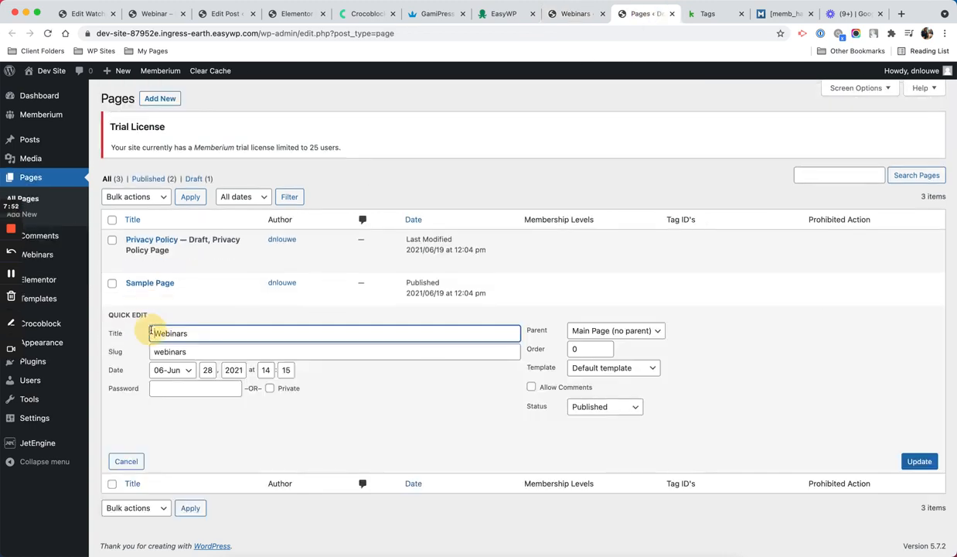
key(super+a)
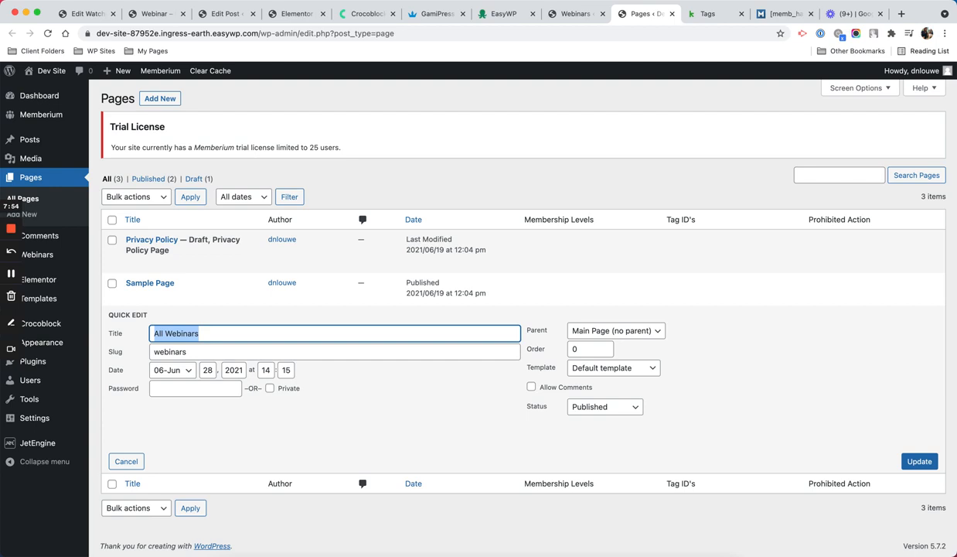
key(super+c)
double_click(168, 351)
key(super+v)
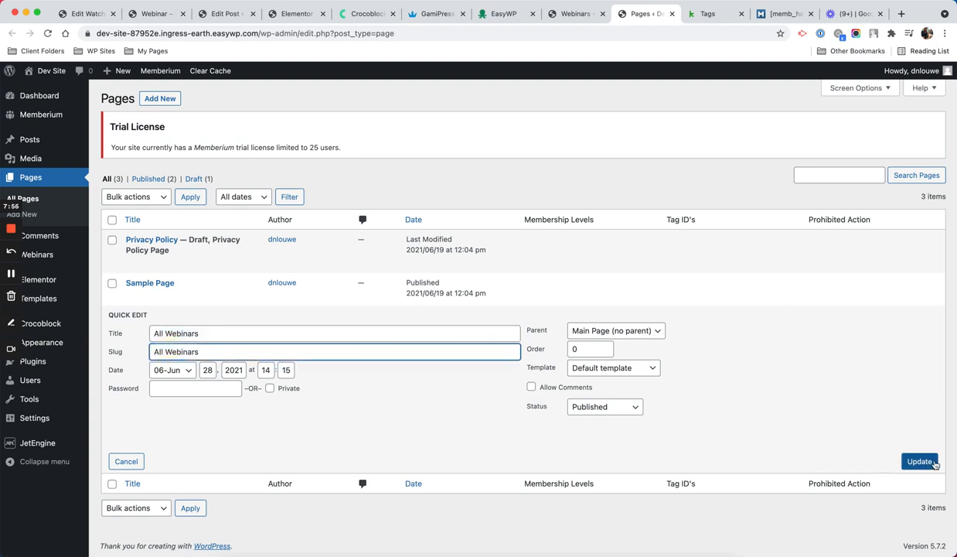
click(933, 462)
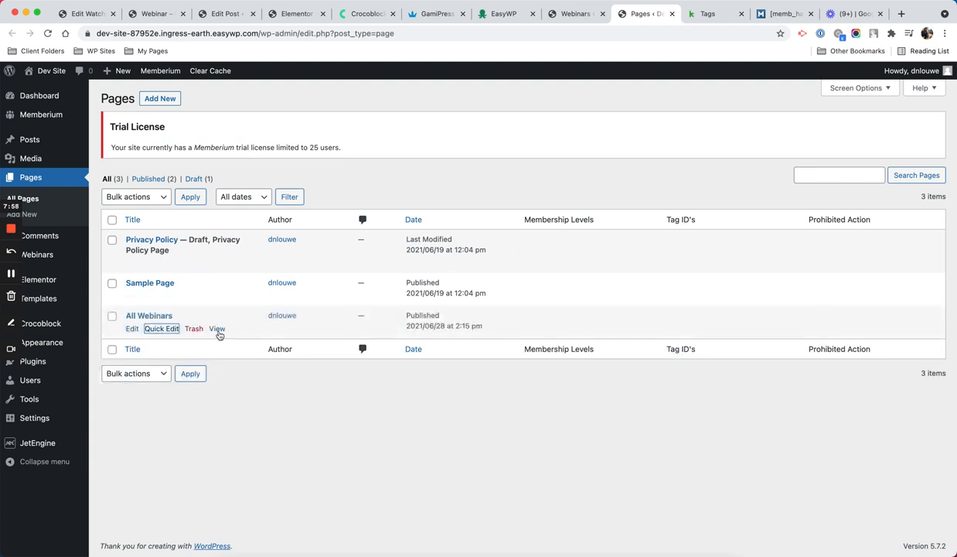
click(217, 330)
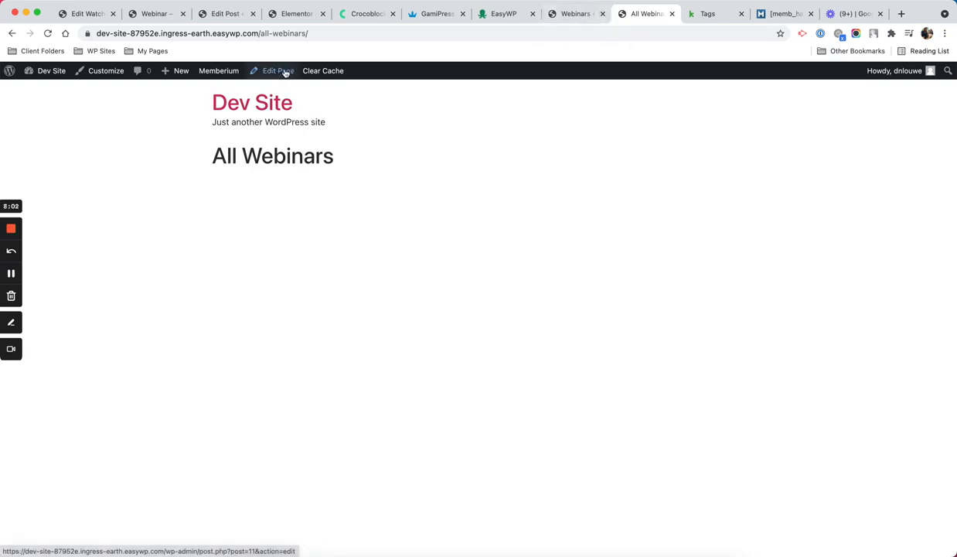
- Look at the Sew It Online webinar card template in Elementor, then return to the dev site's Webinars list
click(564, 15)
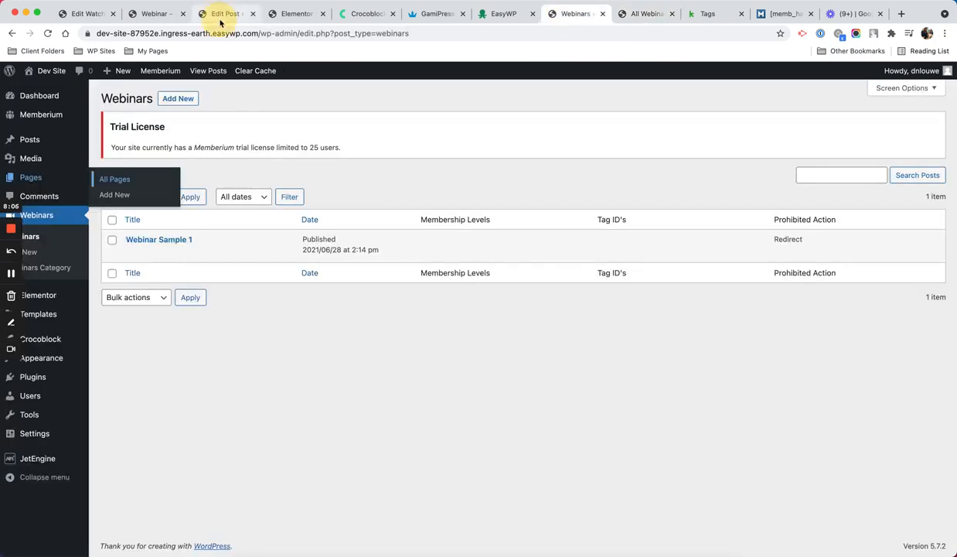
click(220, 14)
click(288, 15)
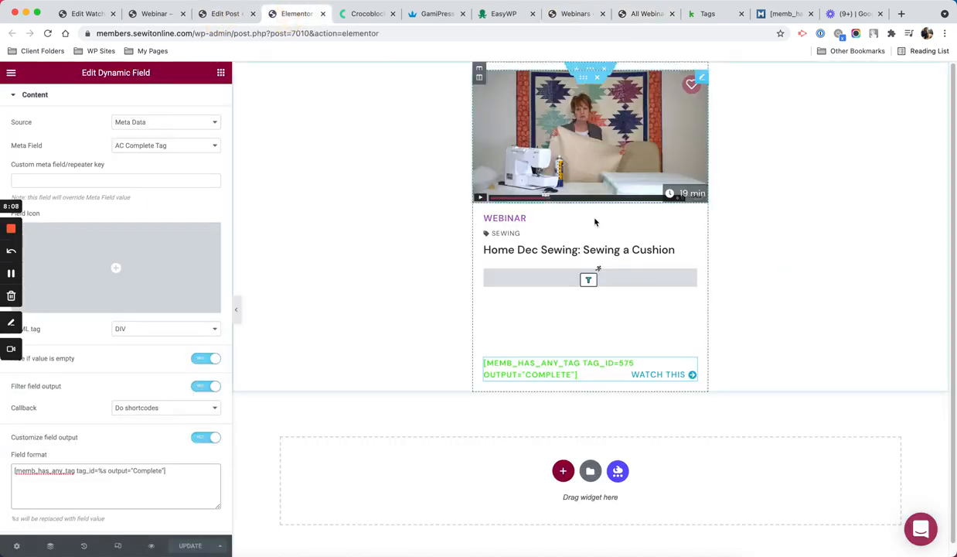
click(585, 17)
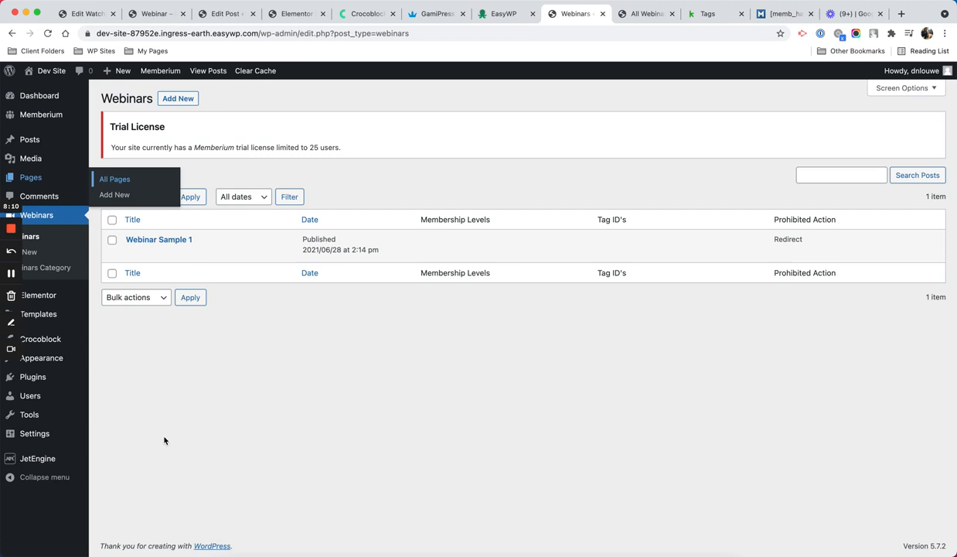
- Create a JetEngine listing item named Webinars Listing from the Webinars post type, with Posts as source and Elementor as the view
mouse_move(61, 469)
click(123, 405)
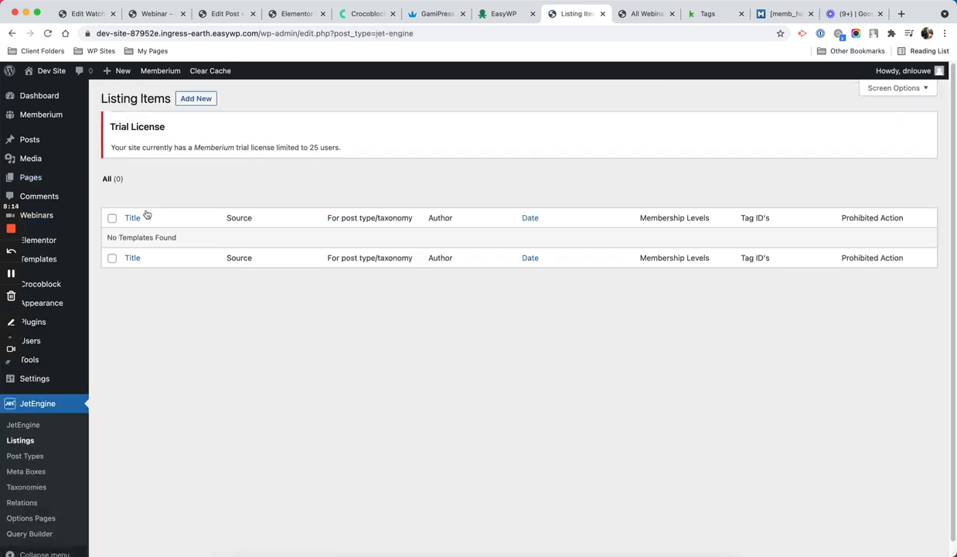
click(194, 100)
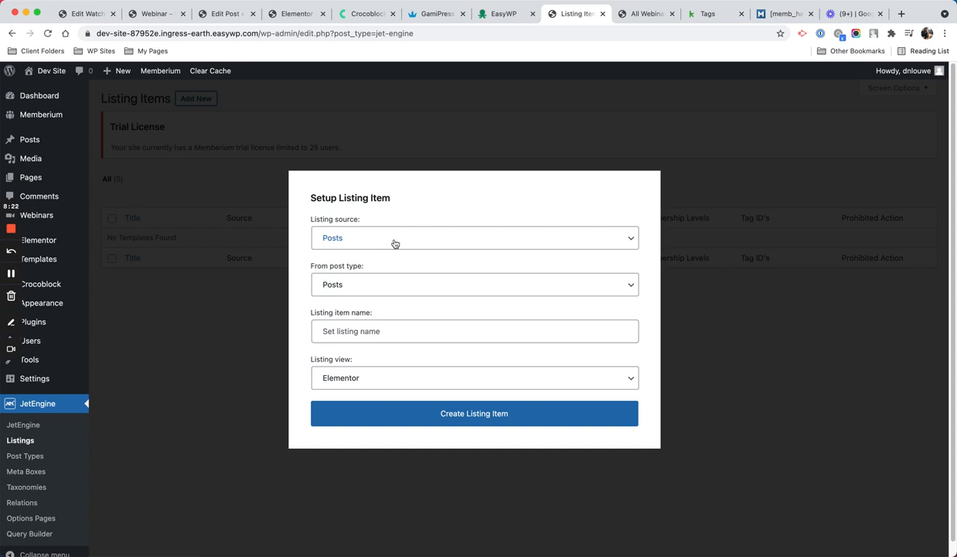
click(424, 292)
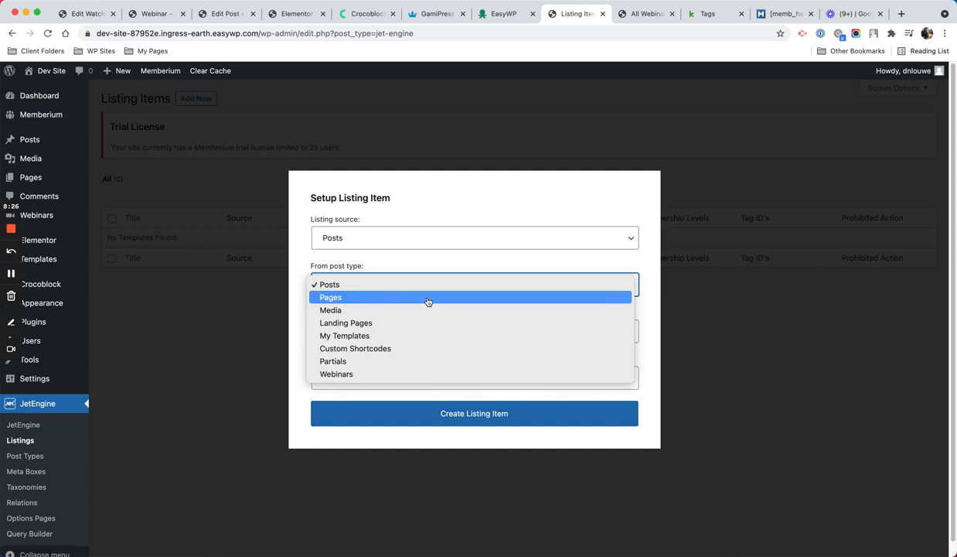
click(429, 374)
click(402, 330)
text(Webinars Listing)
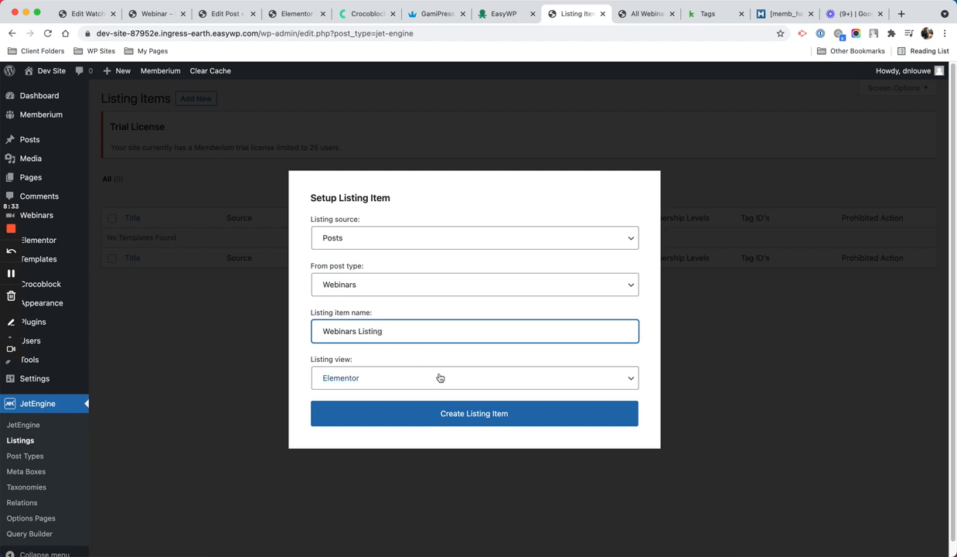
click(475, 414)
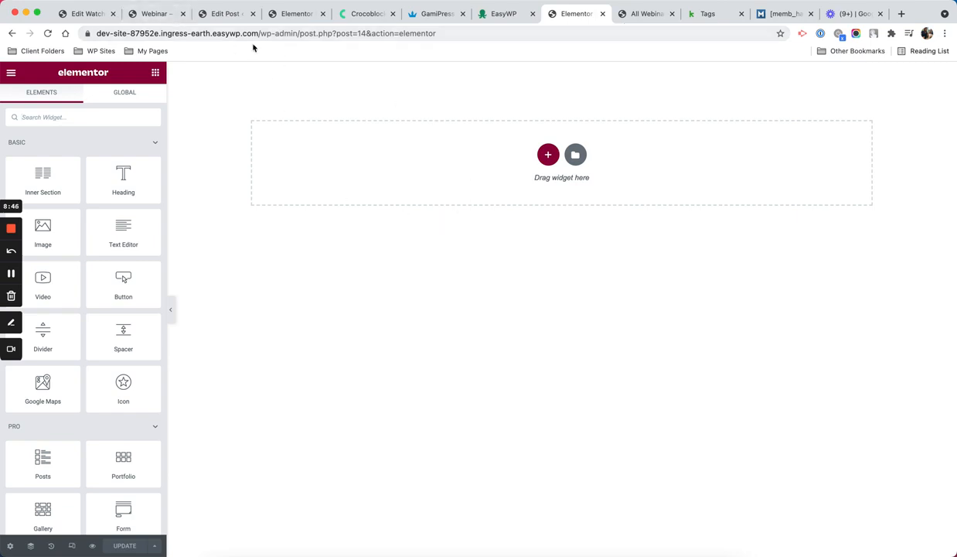
- Compare the Sew It Online webinar post and card template, then return to the new Webinars Listing template
click(224, 13)
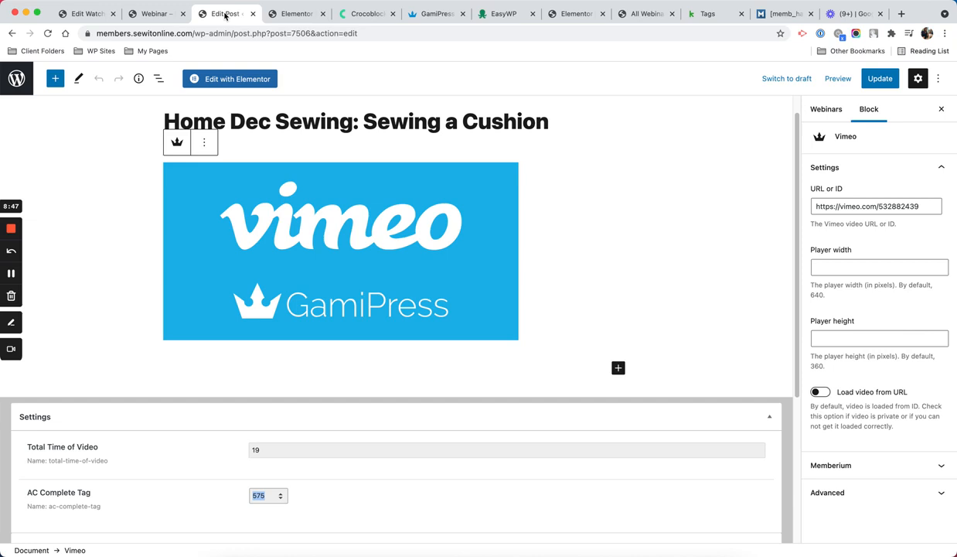
click(280, 14)
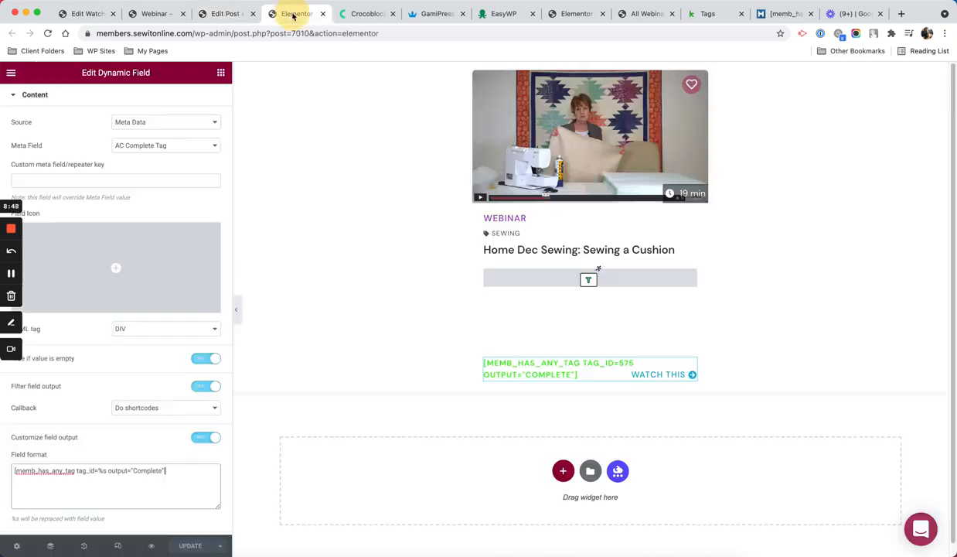
click(573, 13)
- Add a Dynamic Image widget to the empty Webinars Listing template
scroll(116, 193, down, 3)
scroll(106, 202, up, 5)
scroll(115, 169, down, 15)
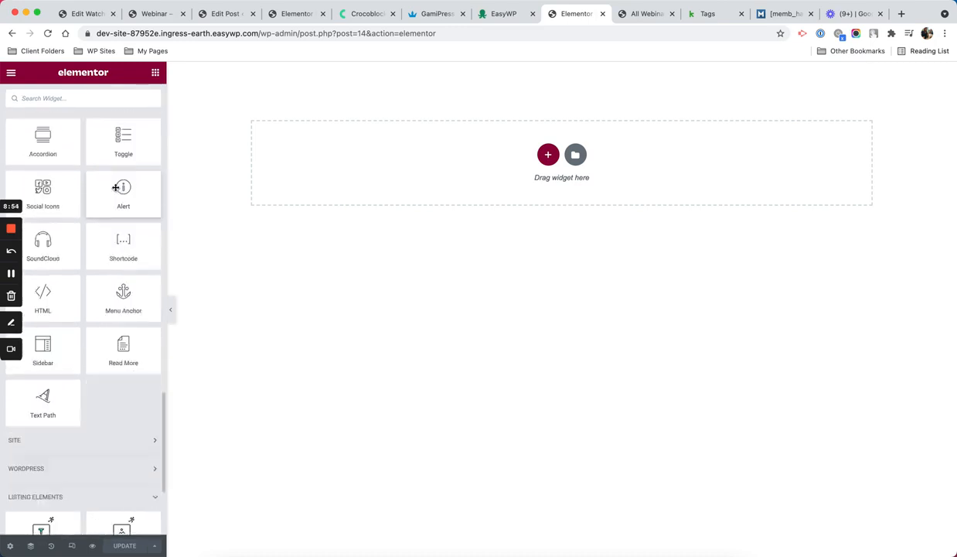
scroll(116, 190, down, 3)
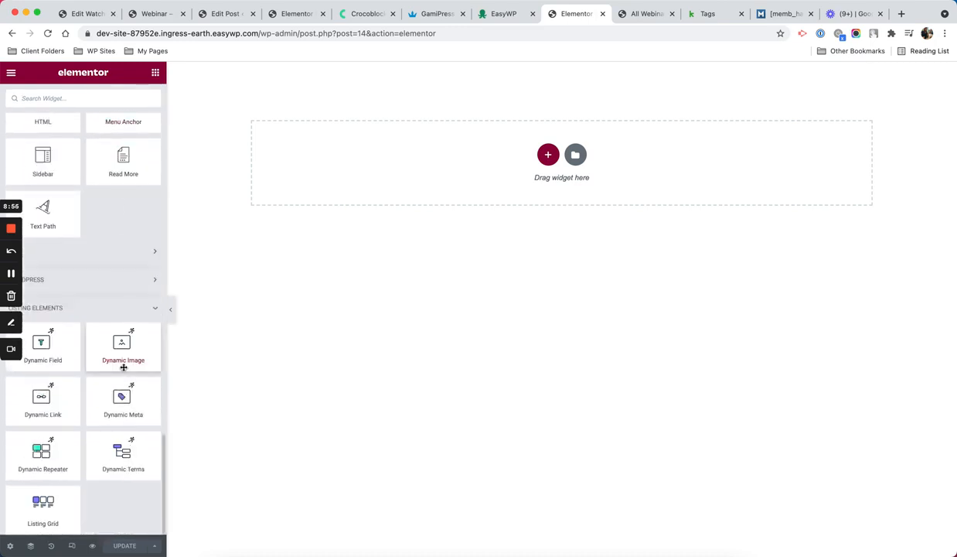
drag(125, 354, 455, 159)
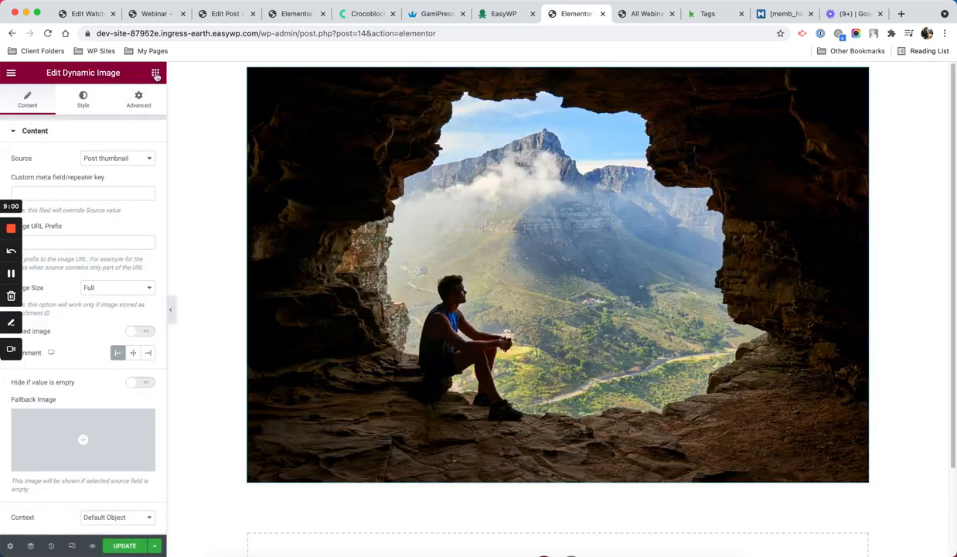
- Add a Dynamic Field widget showing the post title directly below the image
click(155, 73)
scroll(116, 271, down, 10)
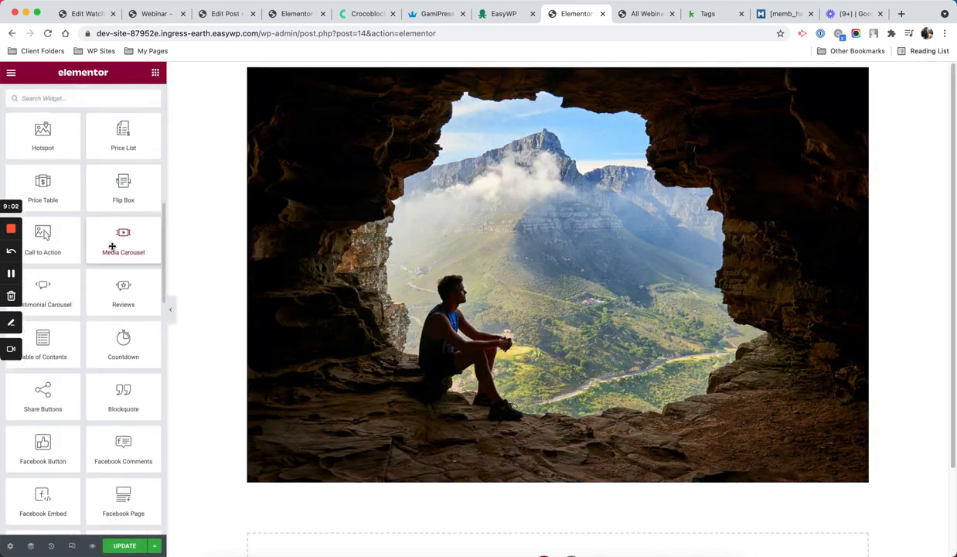
scroll(141, 325, down, 10)
drag(58, 346, 363, 466)
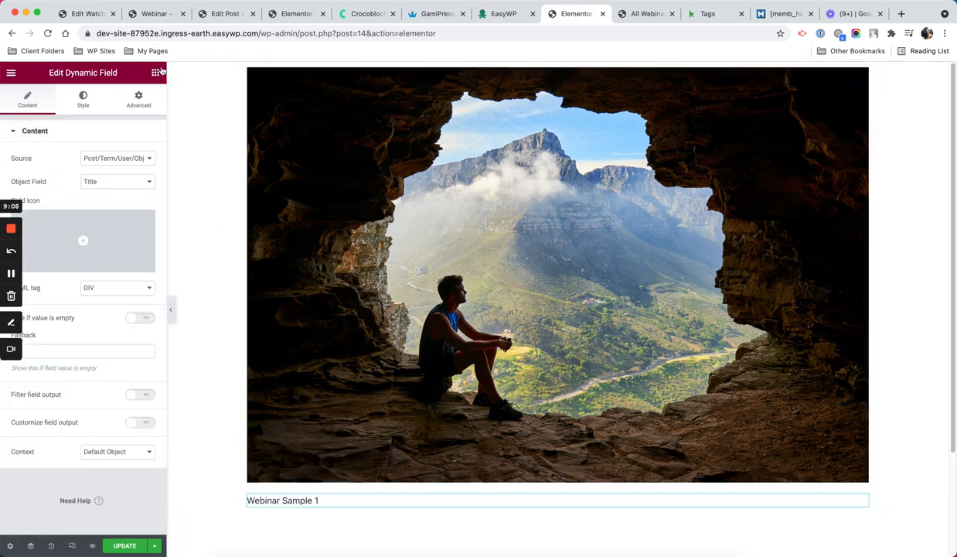
- Try a Dynamic Meta widget between the image and the title, adding an extra meta item and checking its type options
click(156, 72)
scroll(100, 283, down, 15)
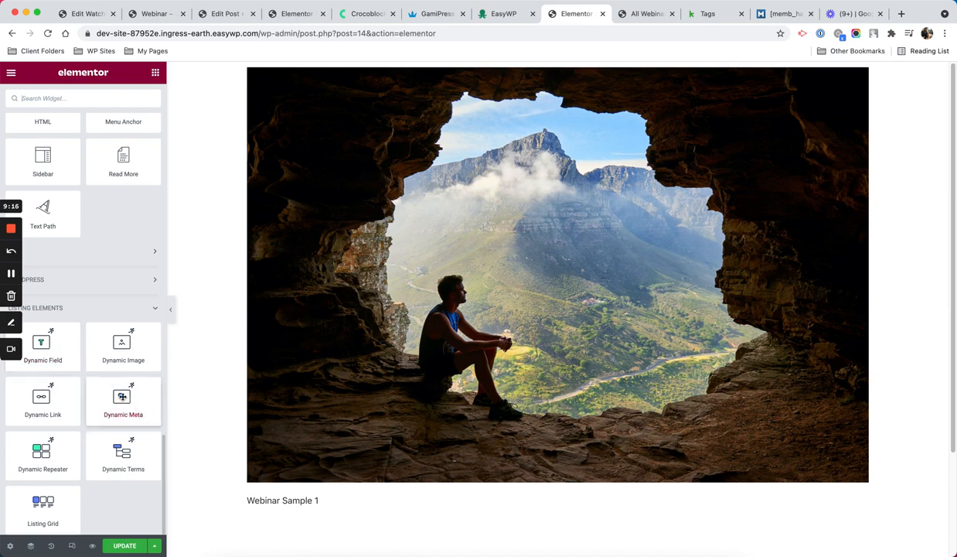
drag(121, 396, 295, 492)
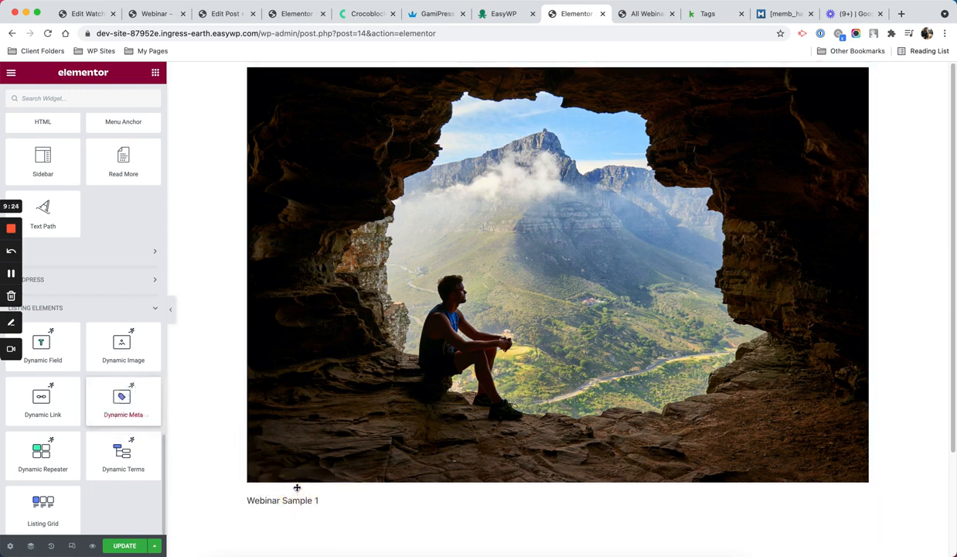
drag(114, 403, 305, 494)
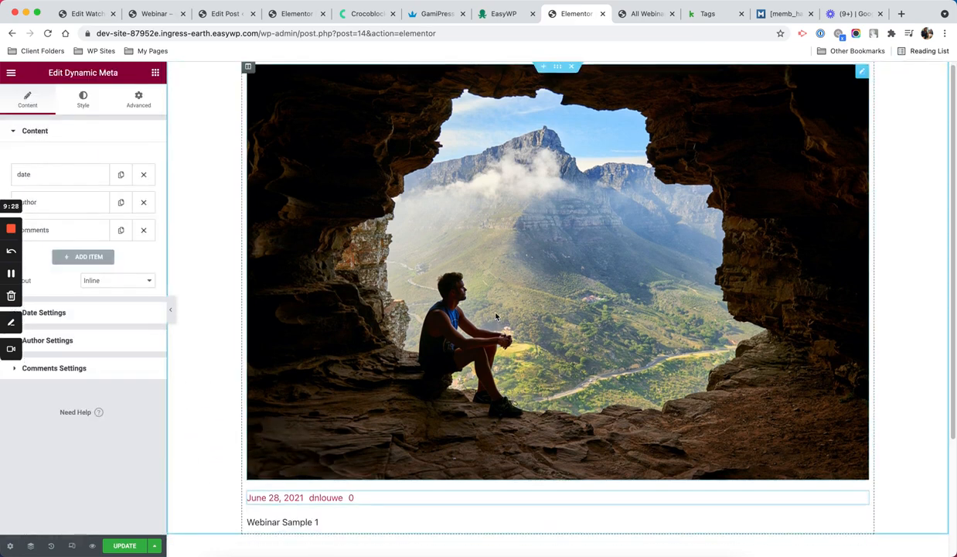
click(87, 256)
click(104, 286)
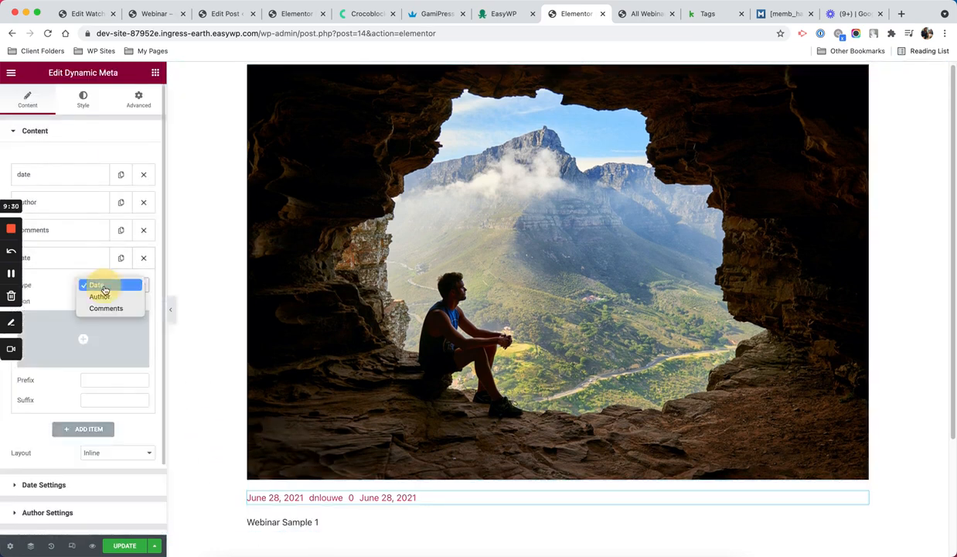
- Remove the surplus meta items until a single date item is left, and delete the Dynamic Meta widget
click(144, 176)
click(143, 176)
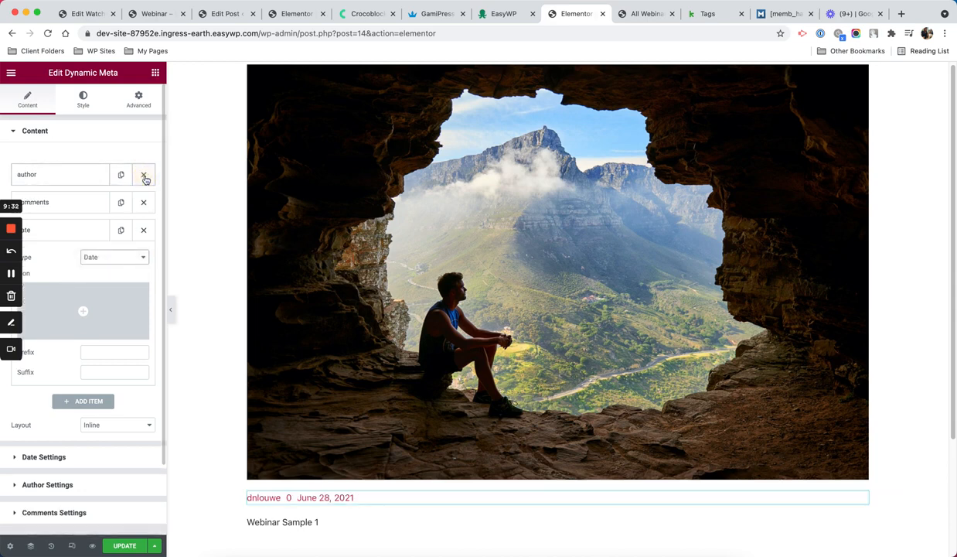
click(143, 176)
click(144, 176)
click(144, 178)
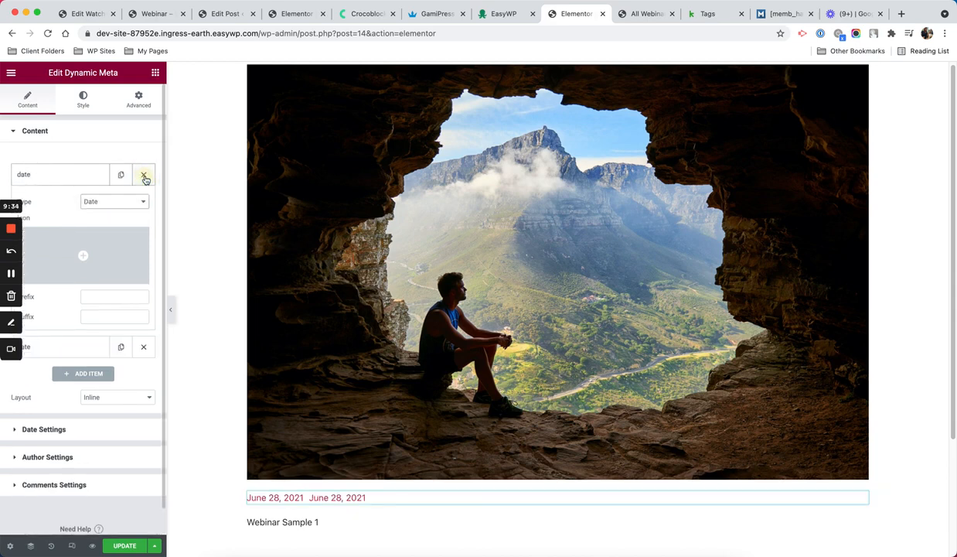
click(145, 178)
right_click(370, 498)
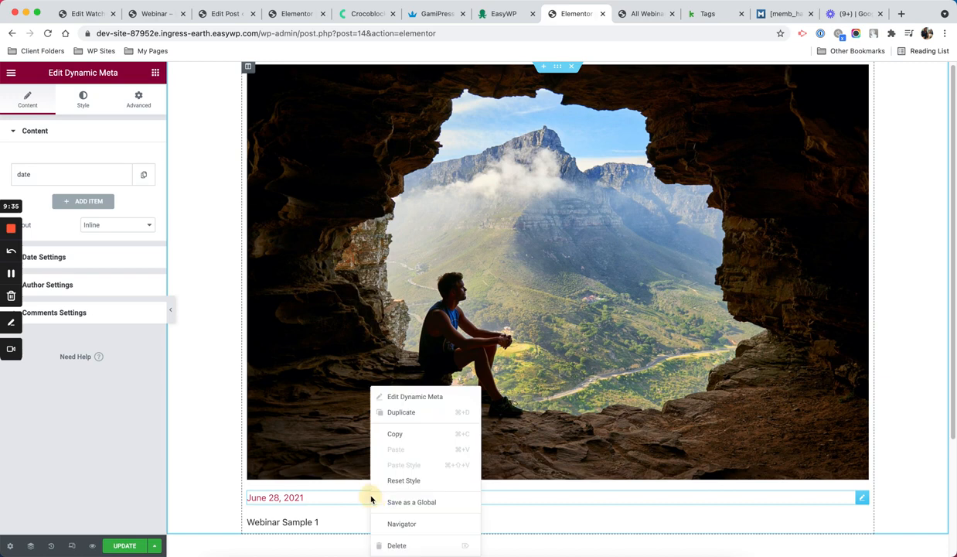
click(398, 543)
- Add a Dynamic Terms widget between the image and the title, using the Webinars Category taxonomy
scroll(81, 355, down, 20)
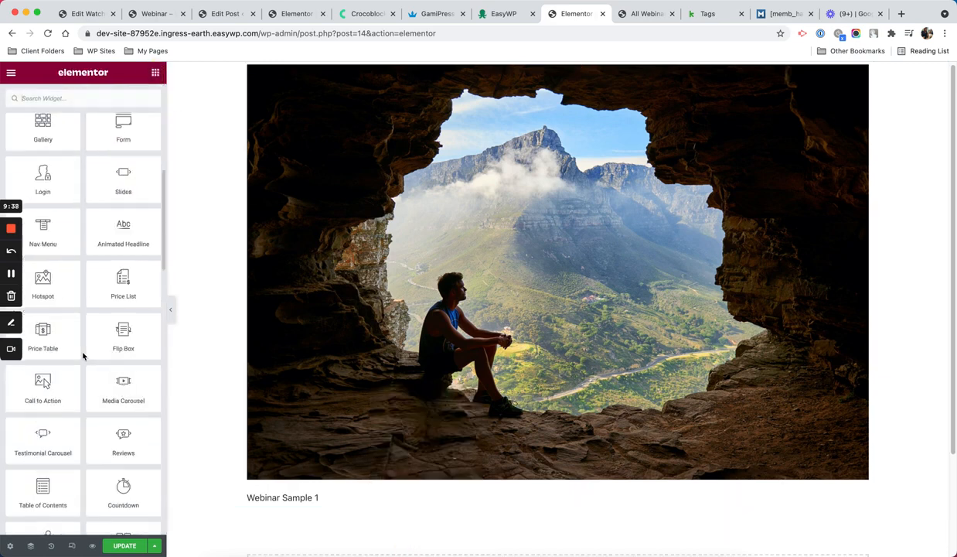
drag(123, 455, 337, 495)
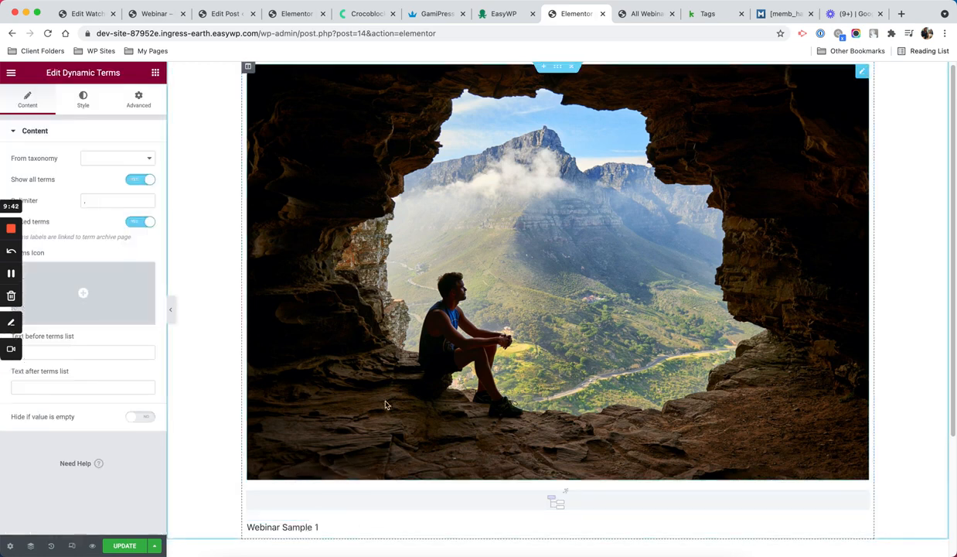
click(131, 160)
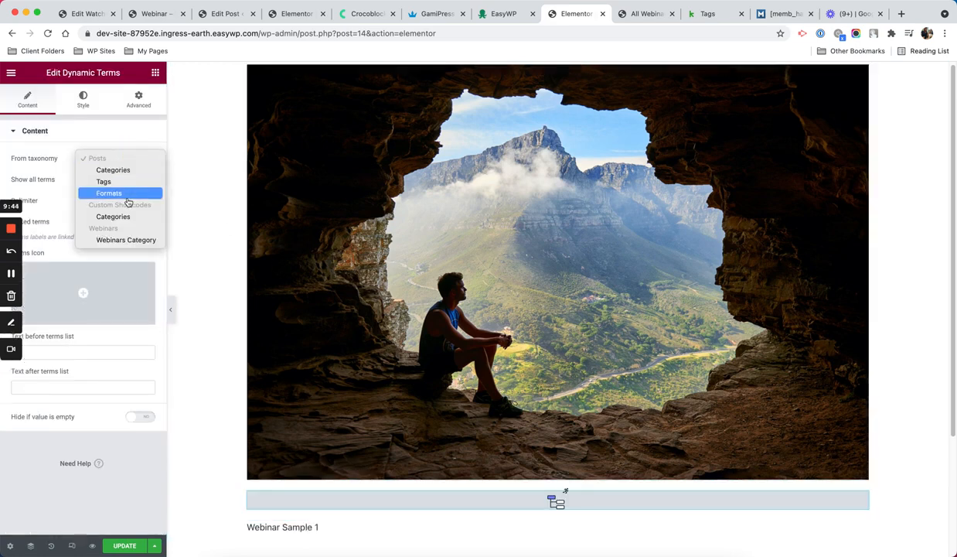
click(122, 240)
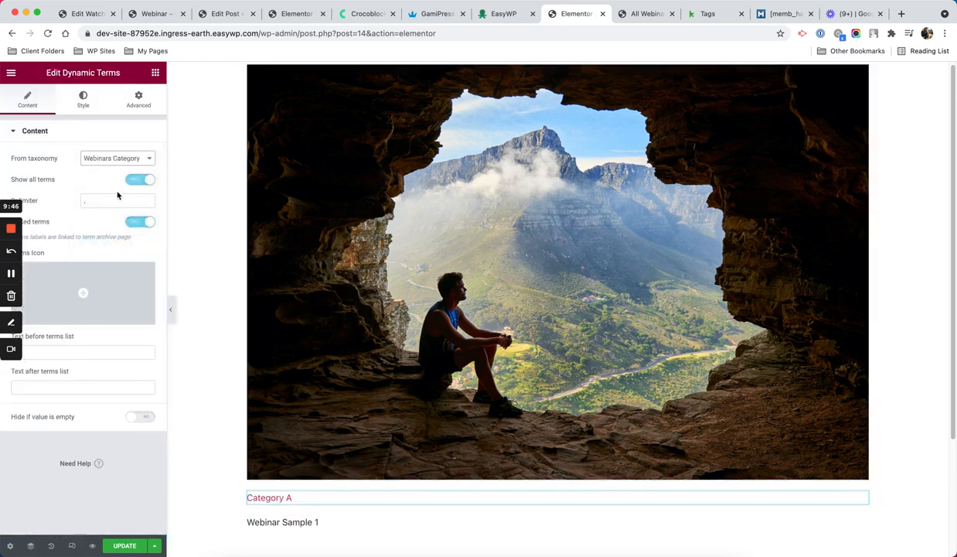
- Set the preview width in the listing item settings, trying 320 first and finishing with 400
scroll(291, 342, down, 3)
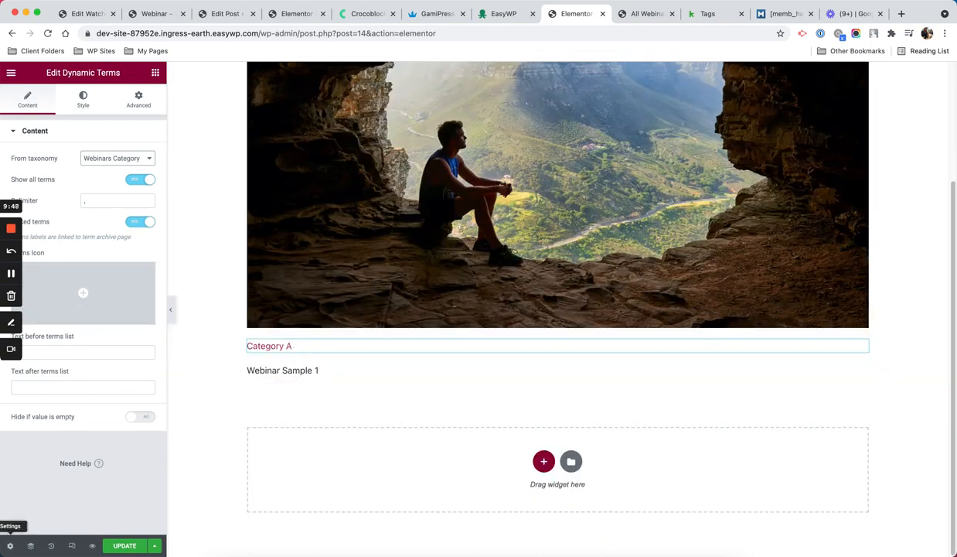
click(10, 546)
click(85, 196)
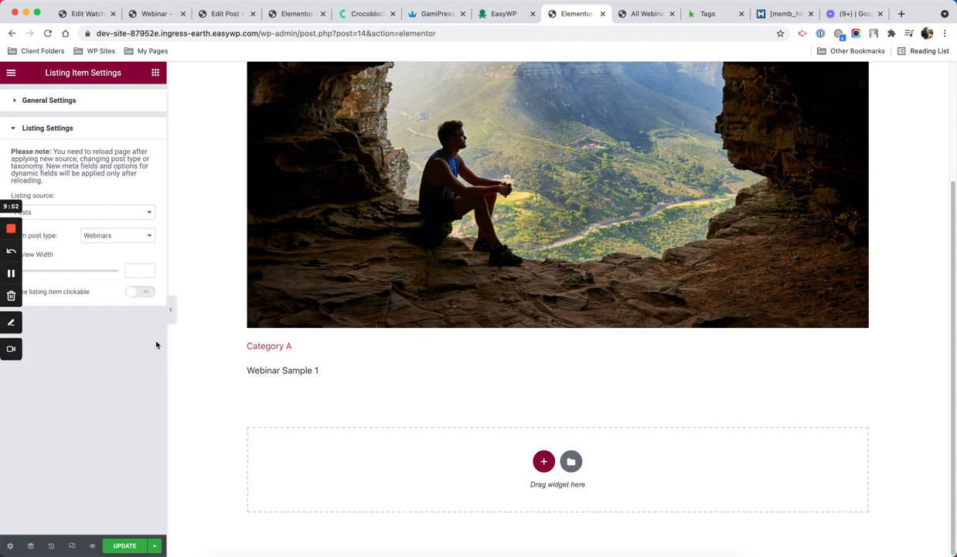
scroll(559, 270, up, 3)
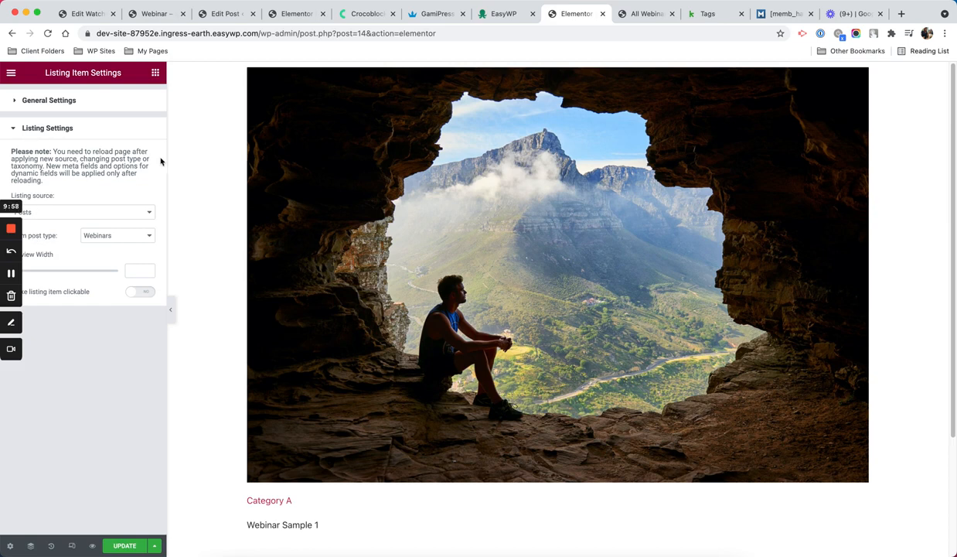
drag(165, 157, 192, 164)
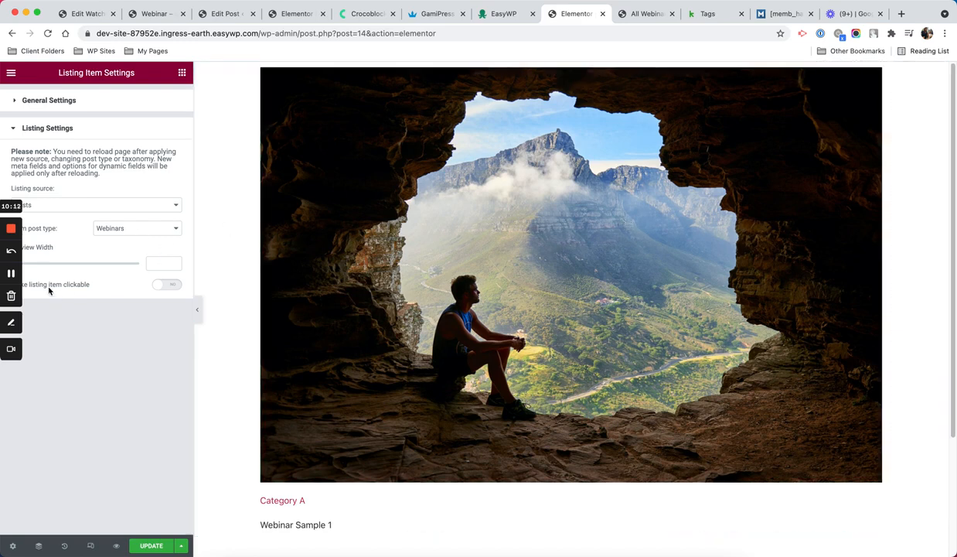
click(160, 260)
text(320)
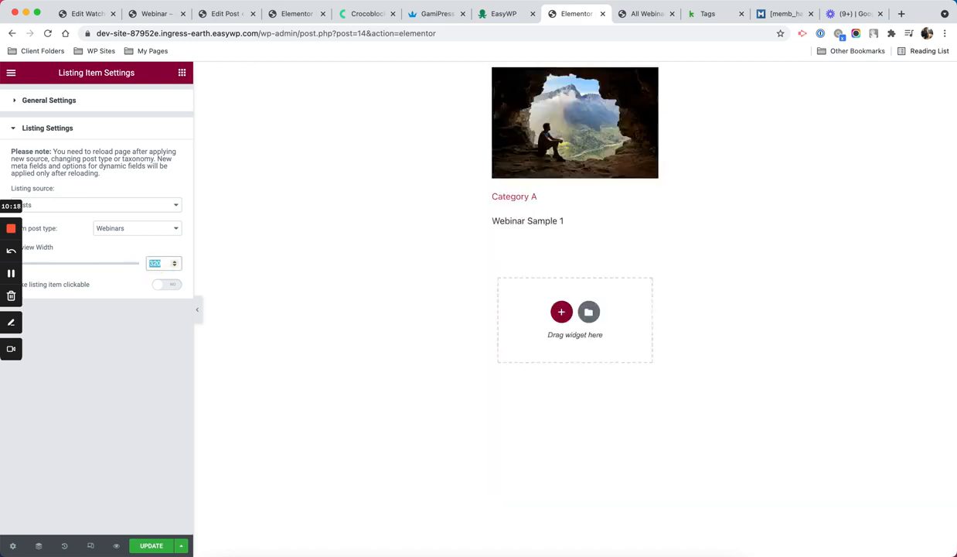
text(400)
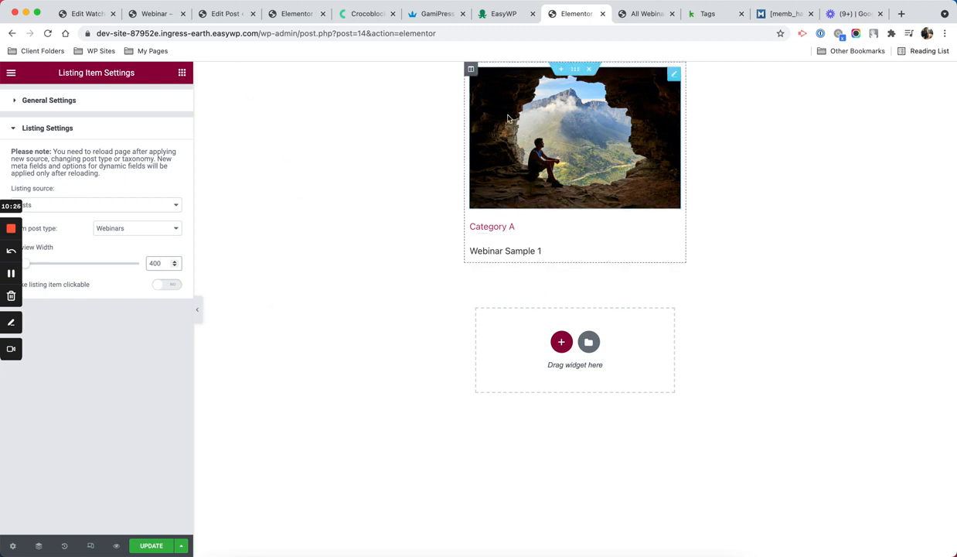
- Make the whole listing item clickable with Permalink as its link source, and update the template
click(673, 74)
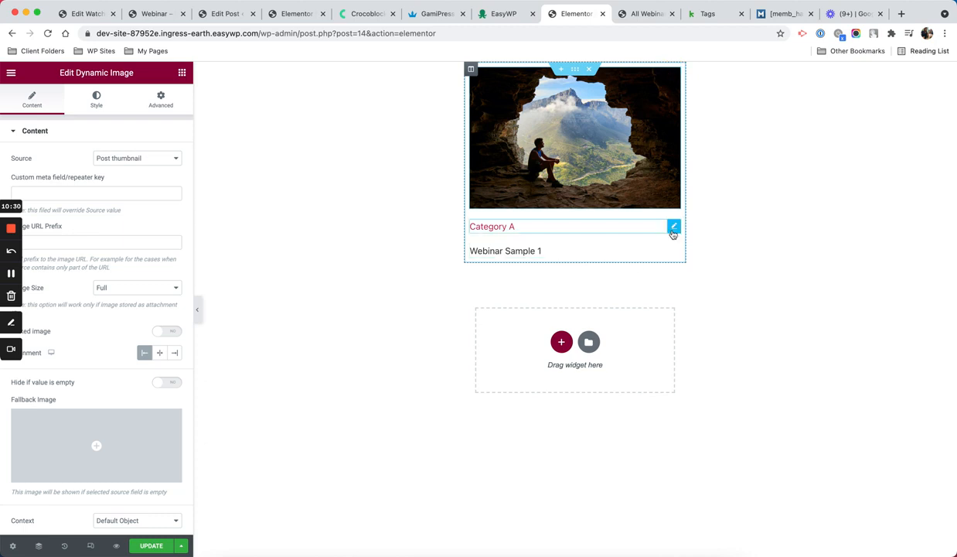
click(672, 230)
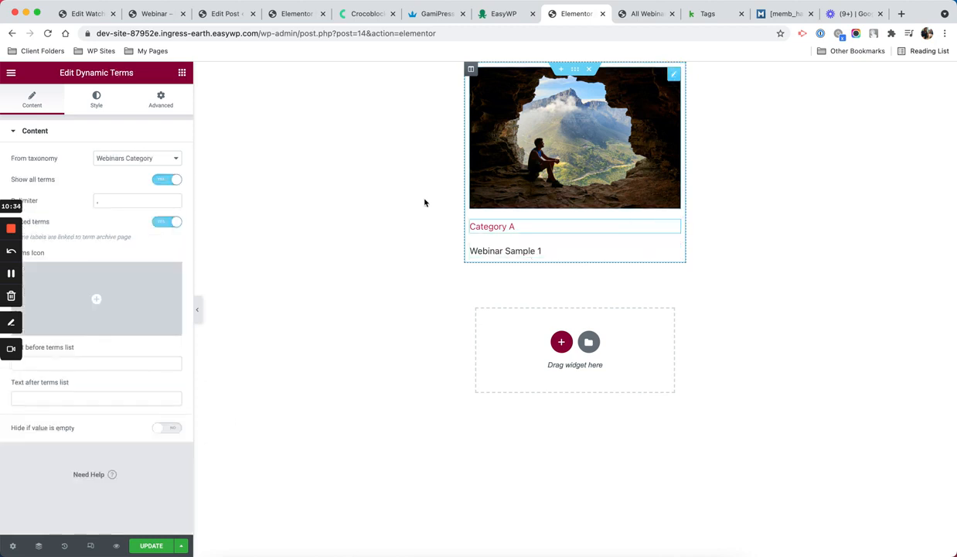
click(16, 547)
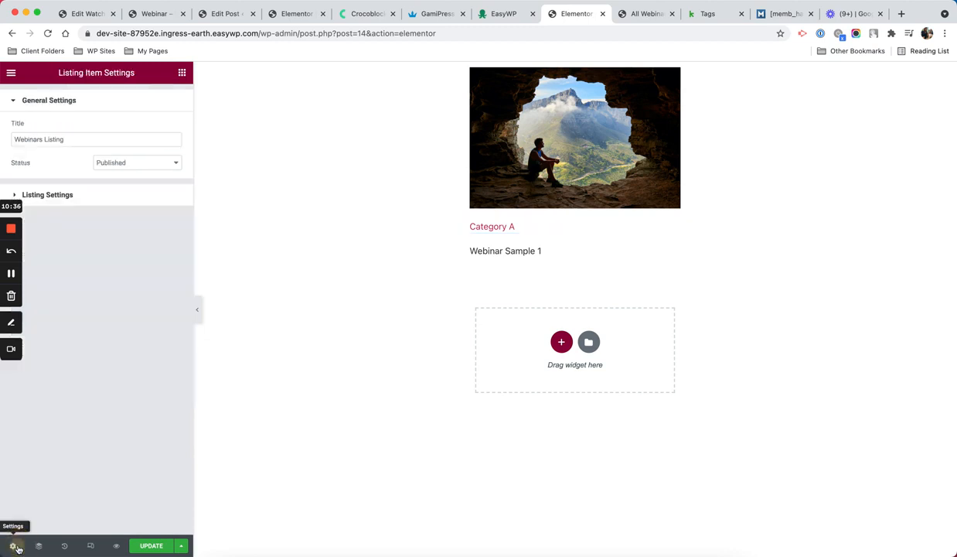
click(122, 199)
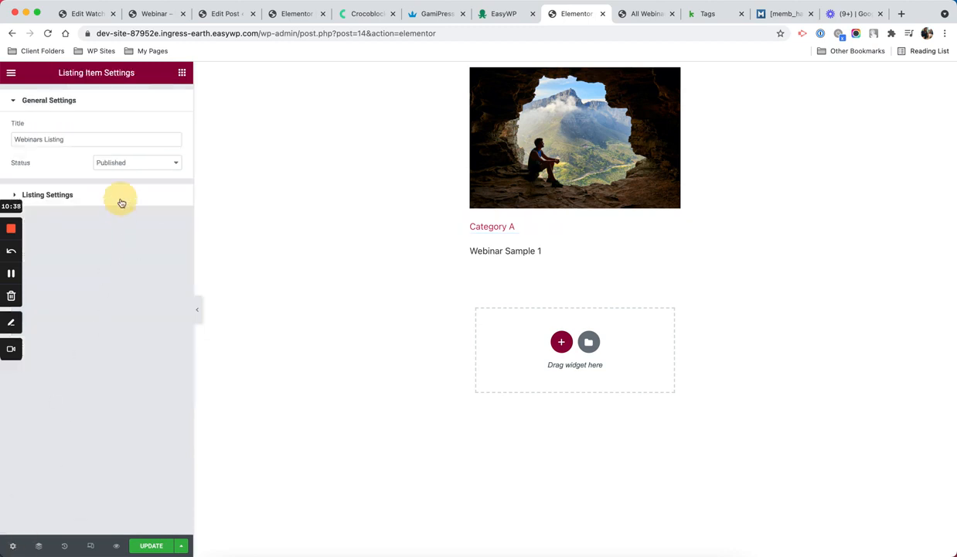
click(158, 288)
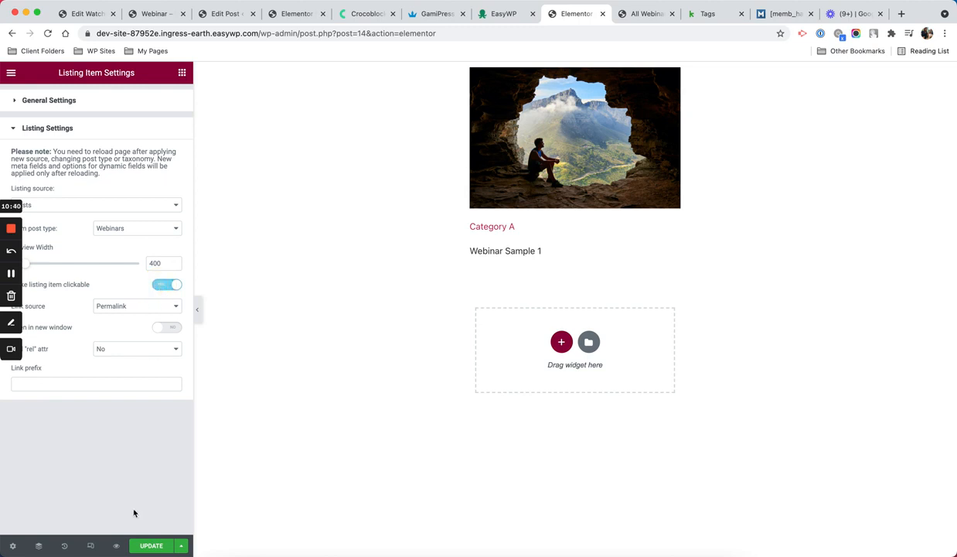
click(164, 546)
- Open the All Webinars page for editing in Elementor in a separate browser tab
click(647, 14)
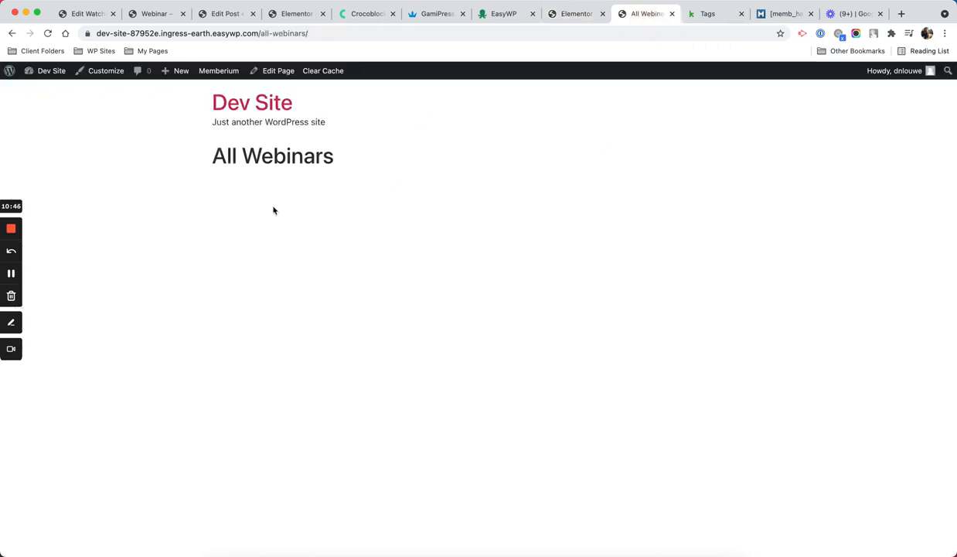
super+click(268, 71)
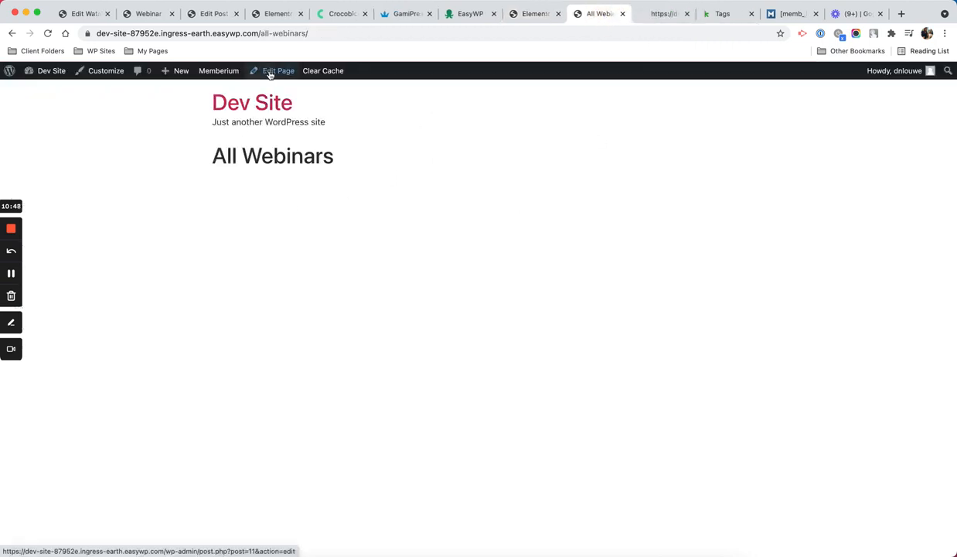
click(664, 16)
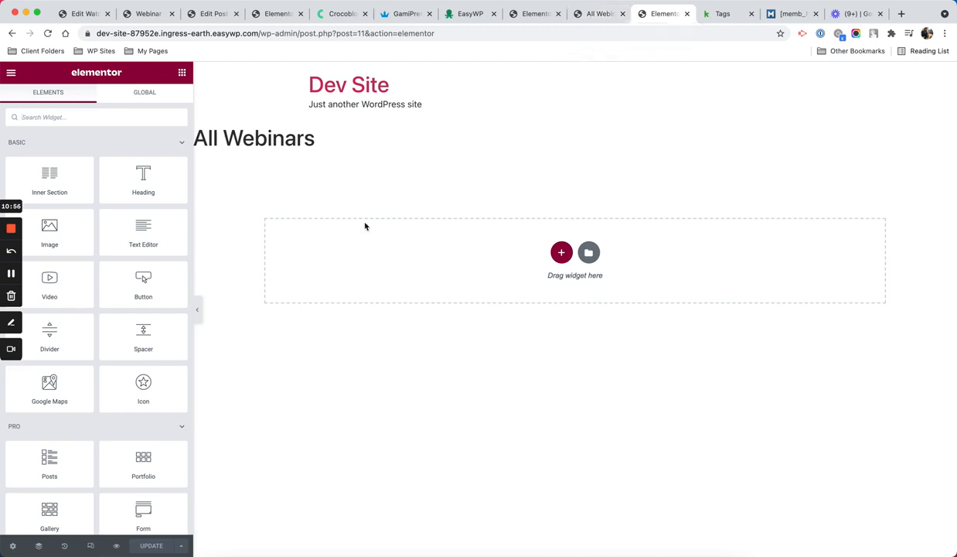
- Add a Listing Grid widget to the All Webinars page and assign the Webinars Listing template to it
scroll(134, 295, down, 15)
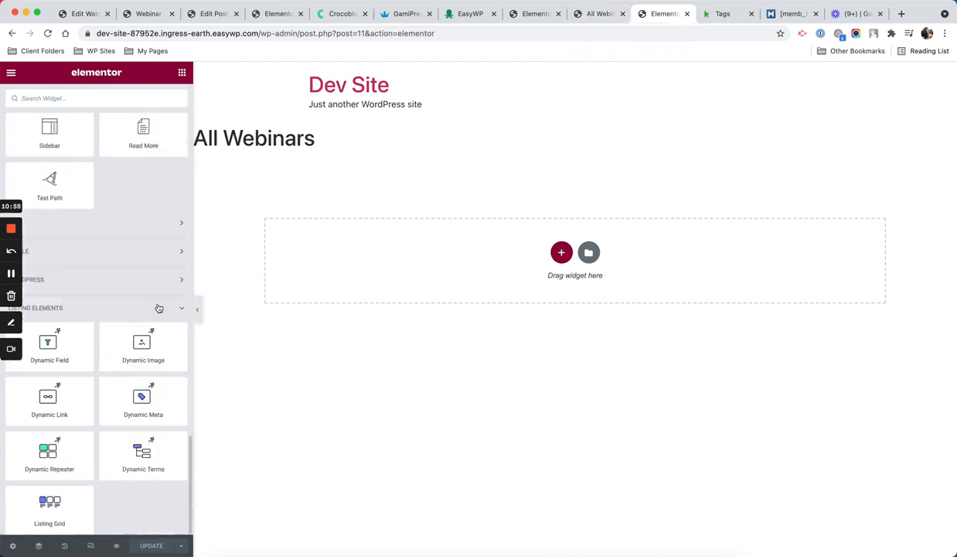
drag(51, 511, 438, 252)
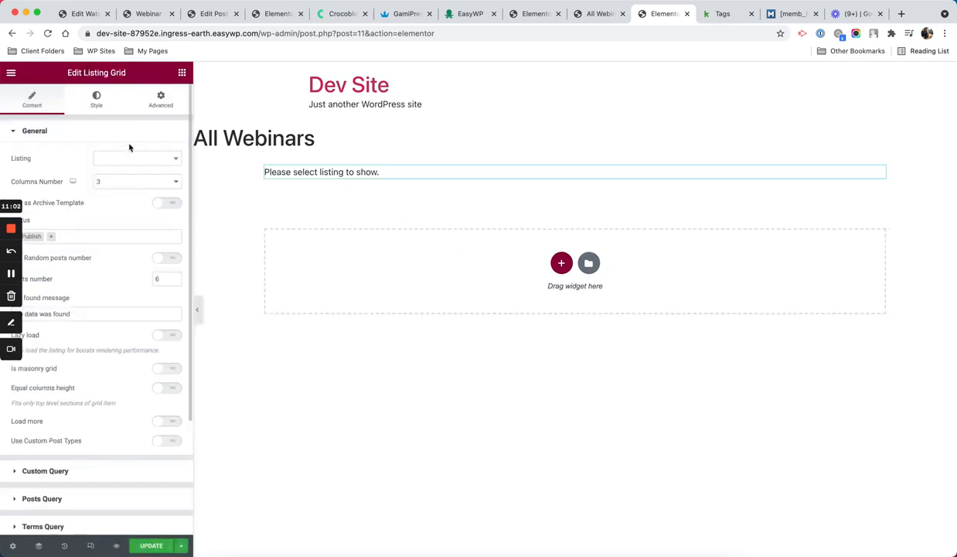
click(147, 160)
text(web)
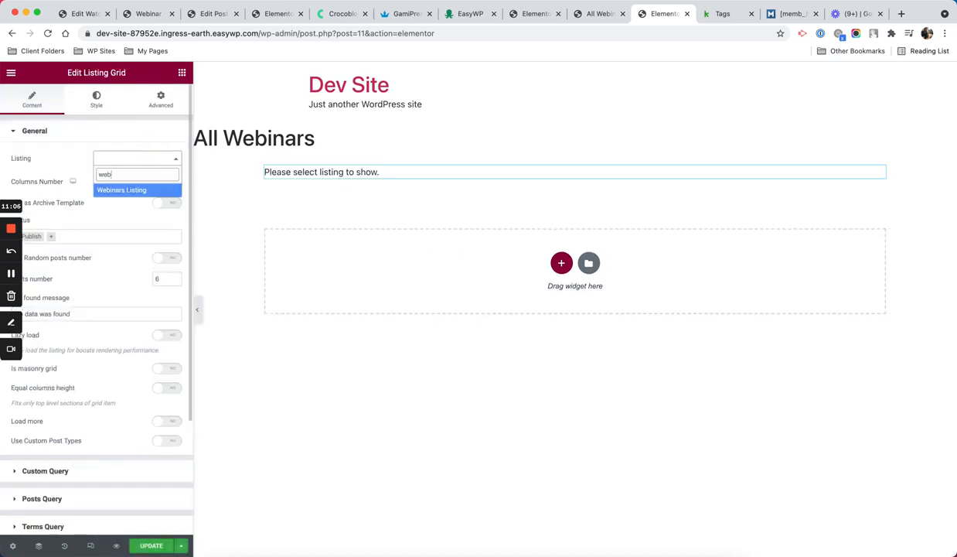
click(147, 191)
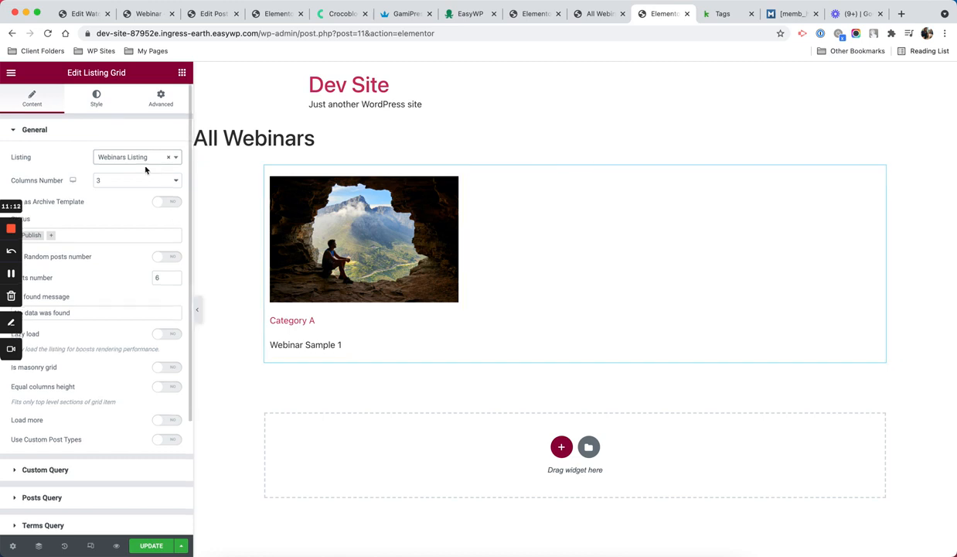
- Update the All Webinars page and check the listing grid on the live page
scroll(144, 166, down, 3)
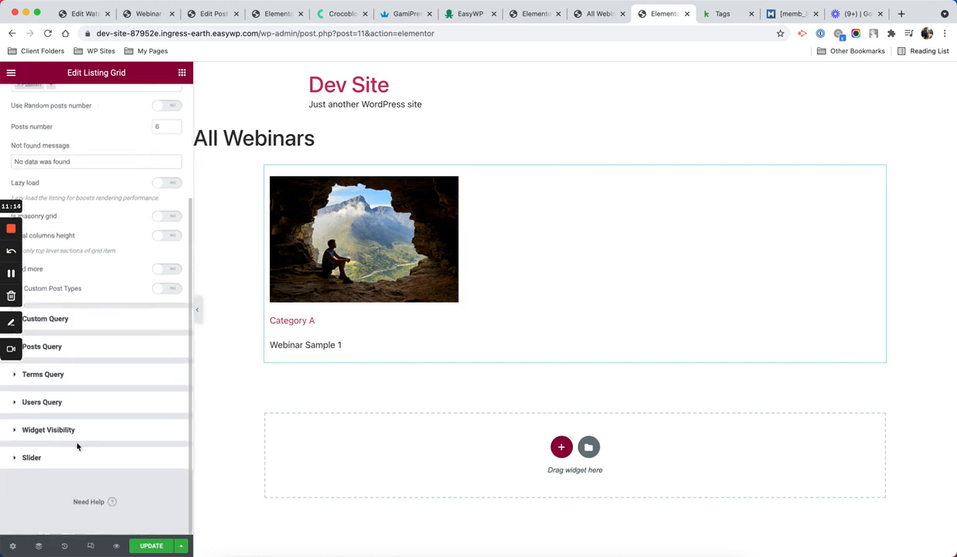
click(147, 546)
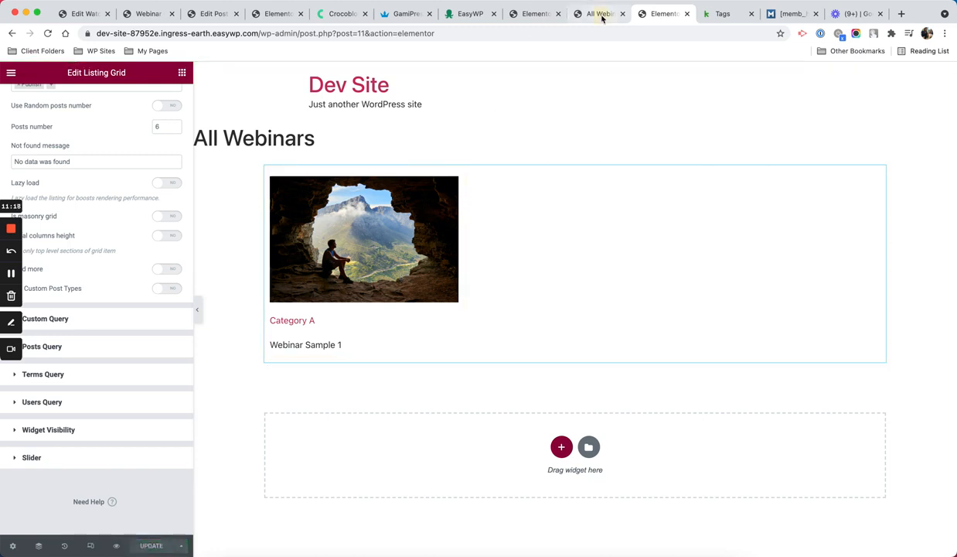
click(585, 13)
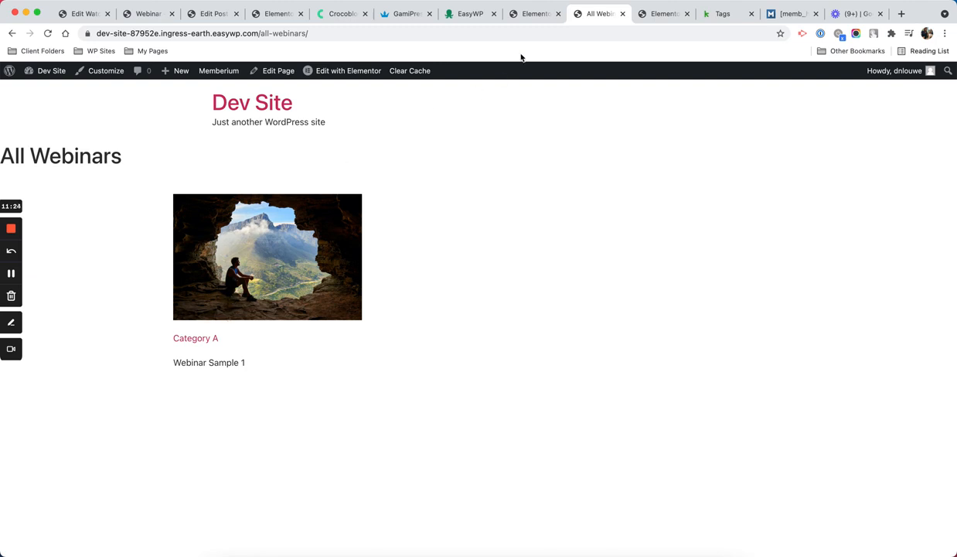
click(656, 16)
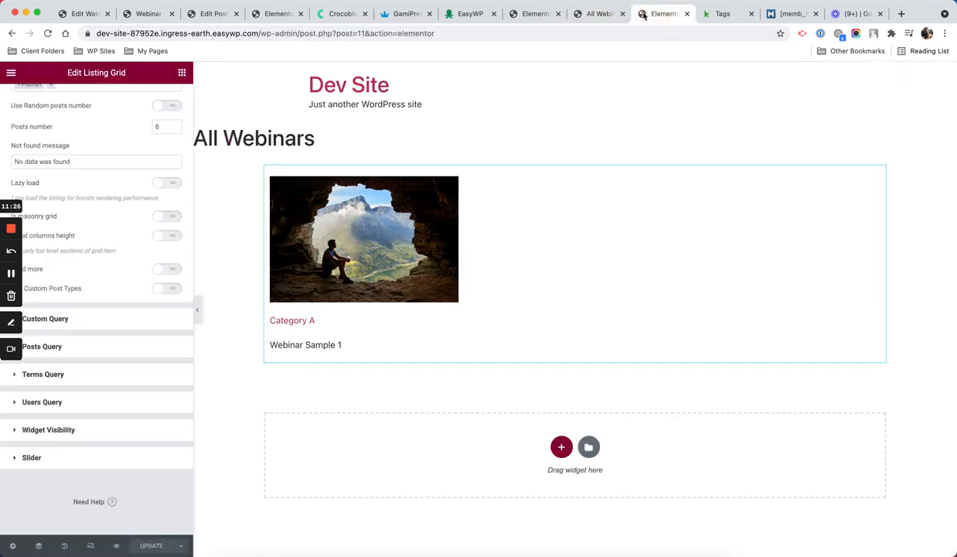
click(607, 21)
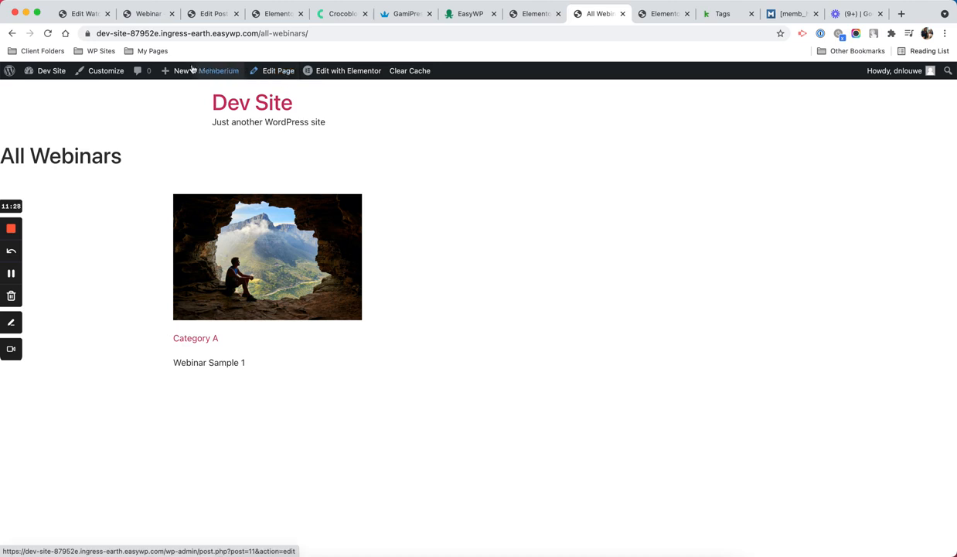
- Create a new webinar post in a separate browser tab and title it "Webinar Sample 2"
mouse_move(184, 70)
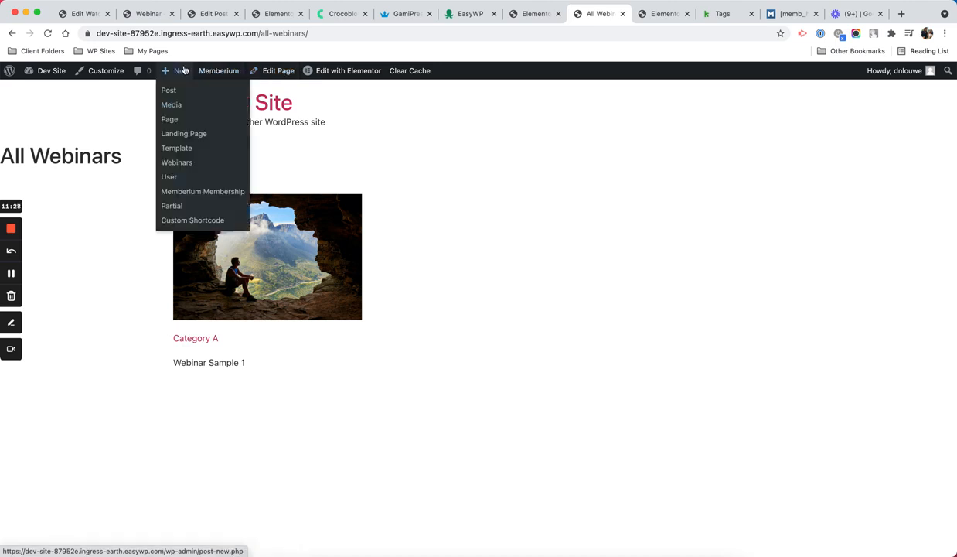
super+click(182, 165)
click(684, 14)
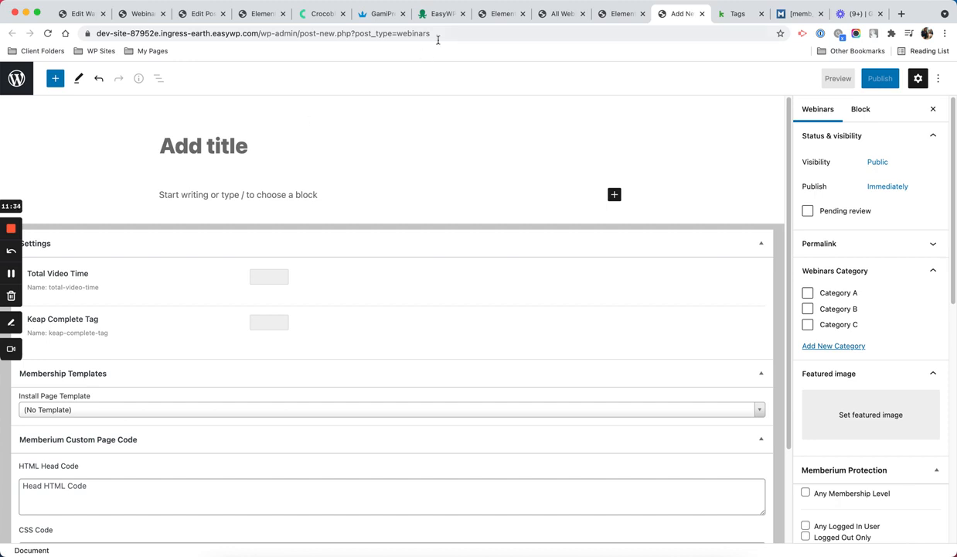
click(496, 14)
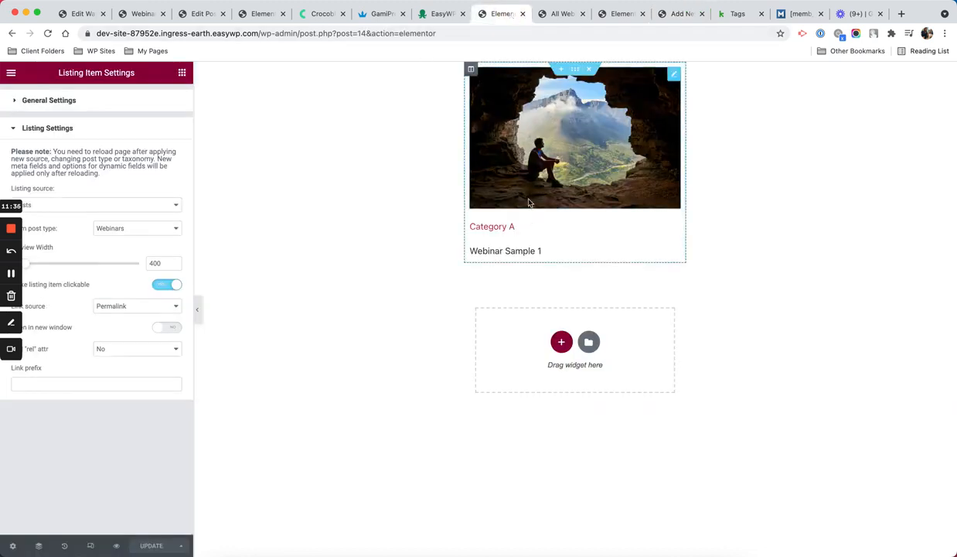
click(685, 14)
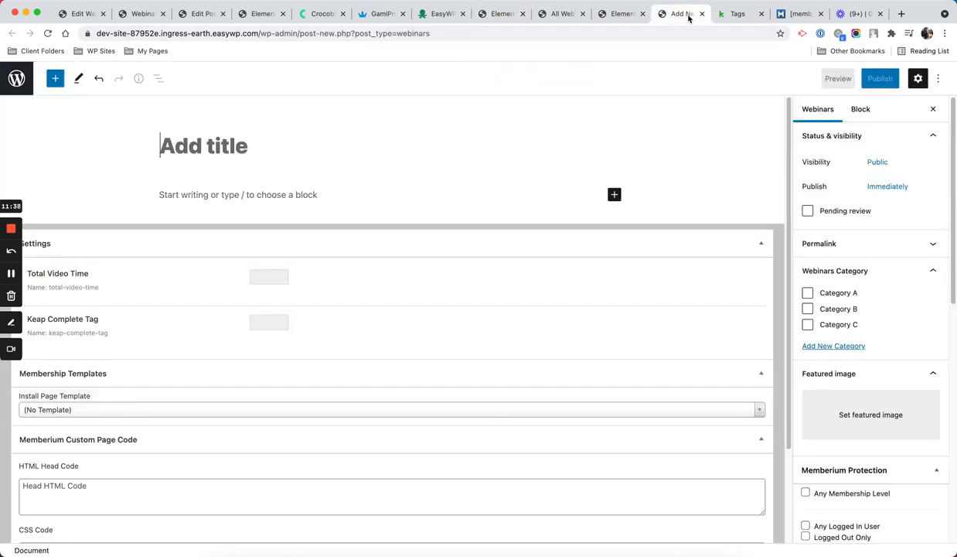
text(Webinar Sam)
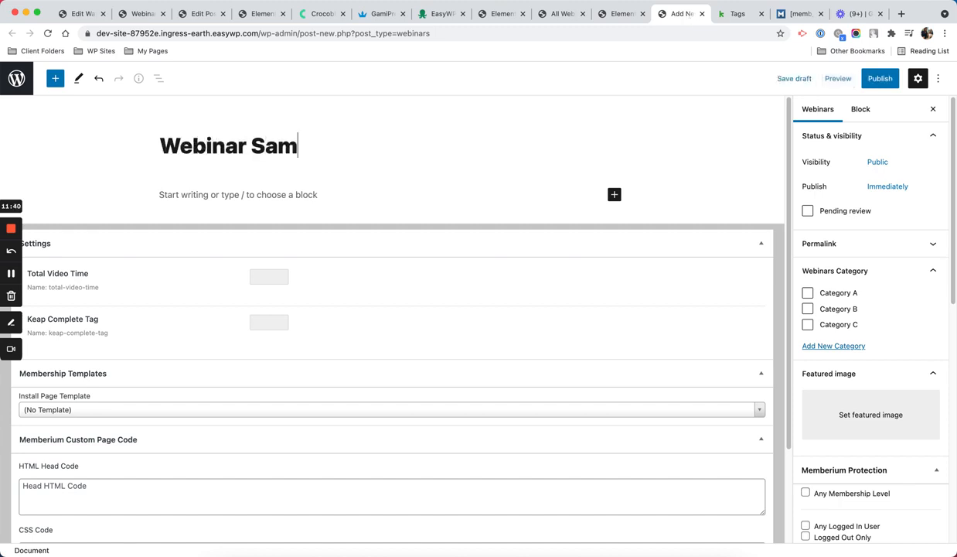
text(ple 2)
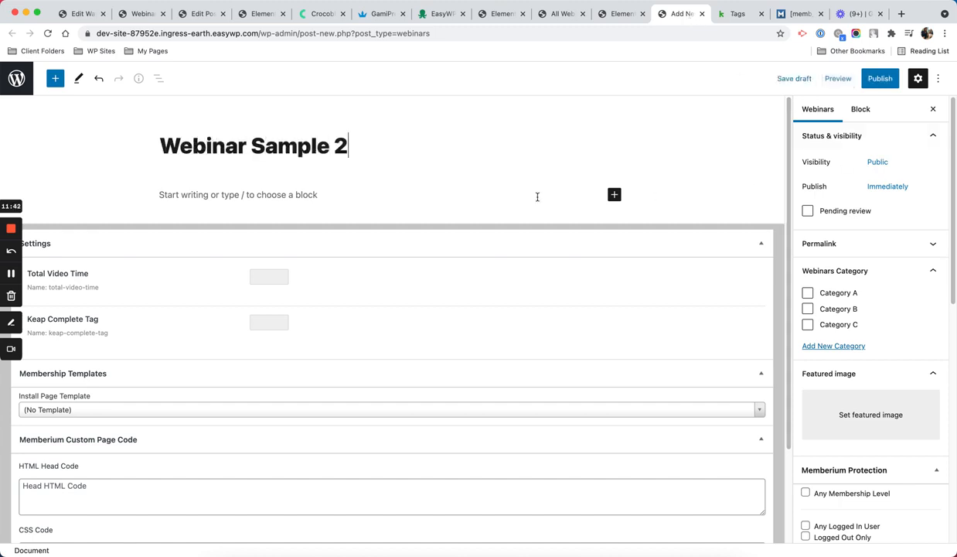
- Set the webinar's total video time to 15 and Keap complete tag to 480, and assign it to Category B
click(261, 277)
click(267, 325)
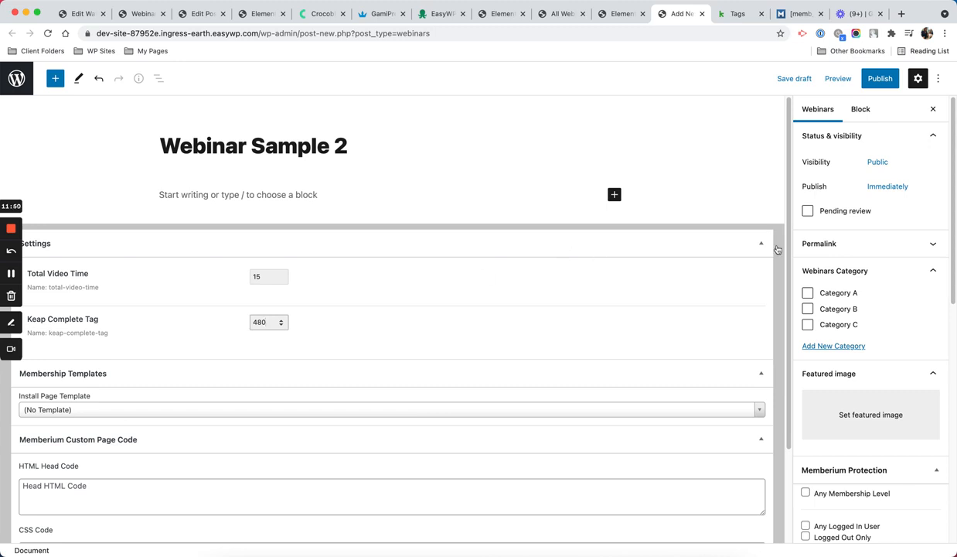
click(810, 308)
- Set the cave photo as the featured image of Webinar Sample 2 and publish the webinar
click(863, 404)
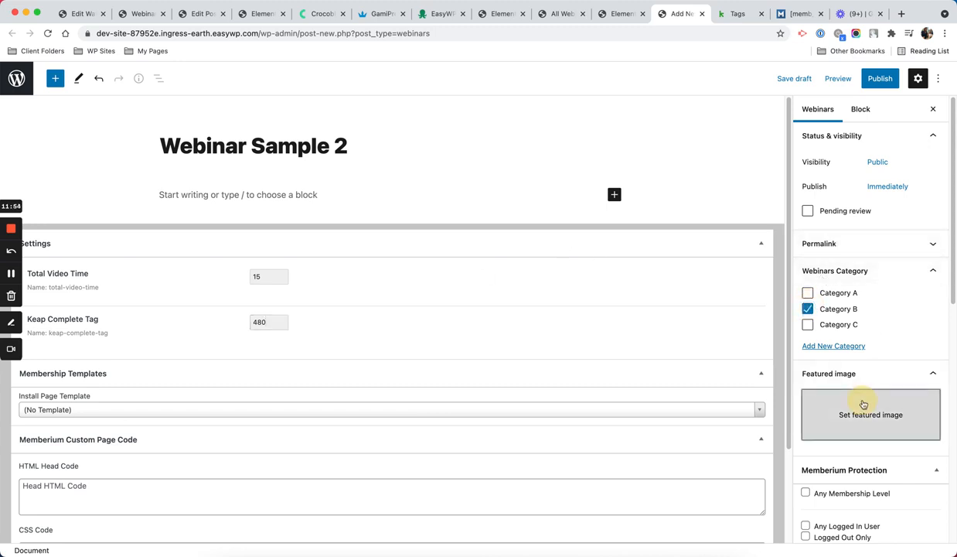
click(99, 203)
click(893, 524)
scroll(893, 254, down, 5)
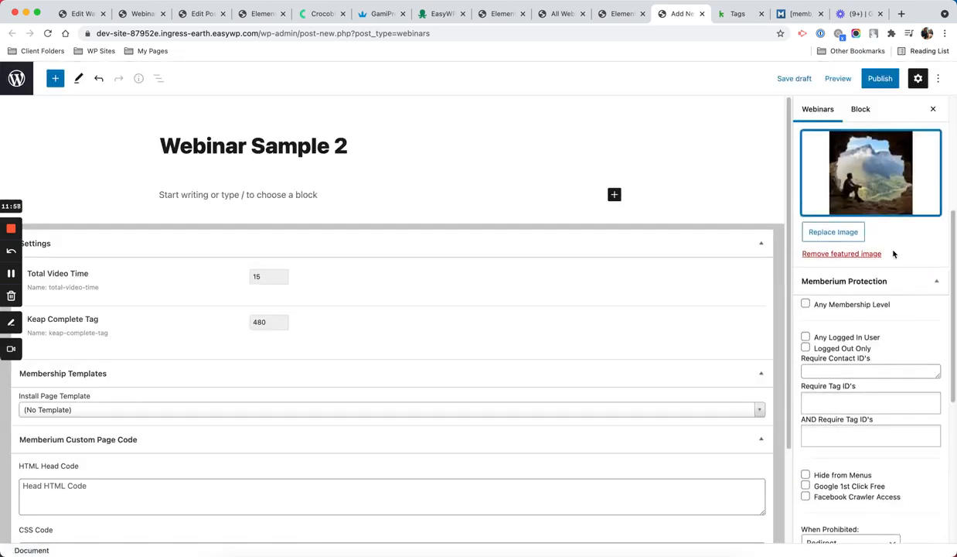
click(872, 78)
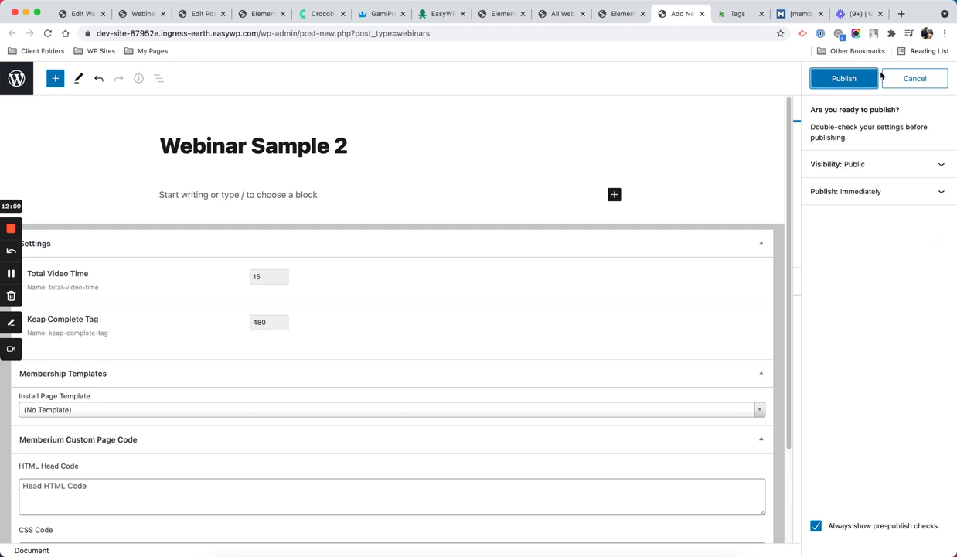
click(868, 77)
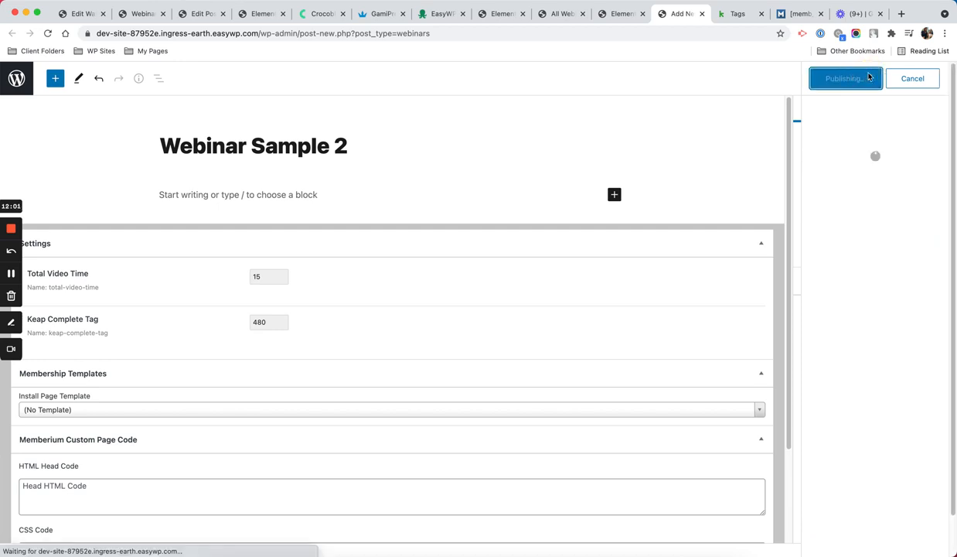
- Reload the live All Webinars page to check the listing grid, and look over the published webinar's settings
click(562, 15)
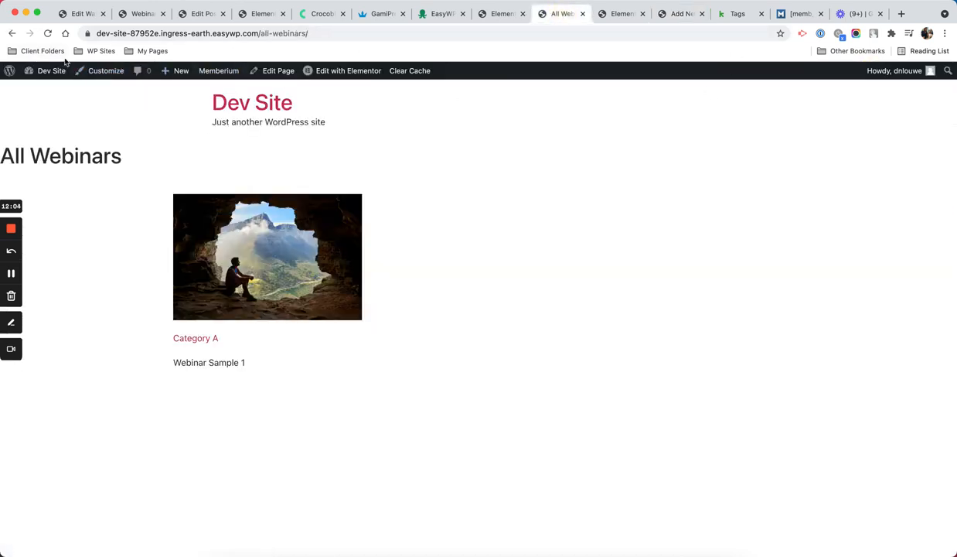
click(48, 33)
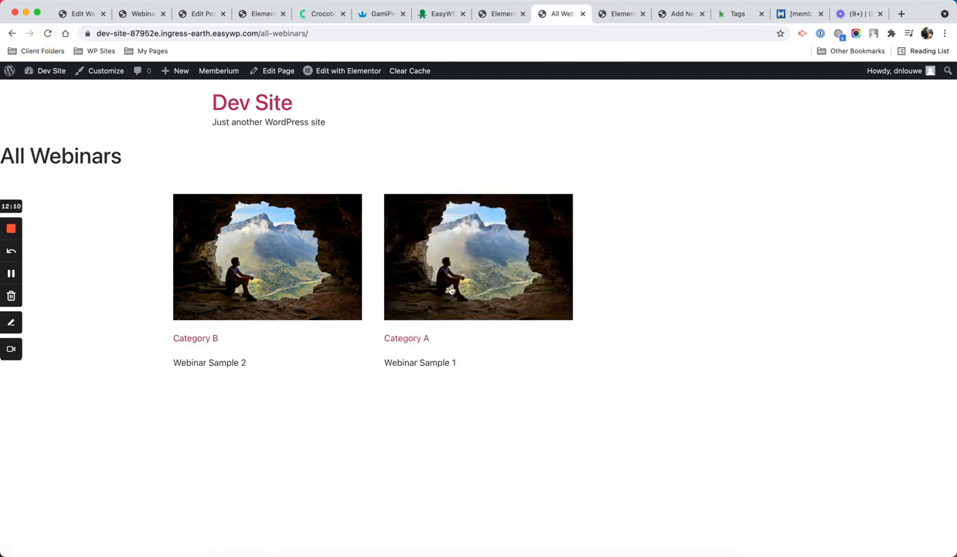
click(674, 14)
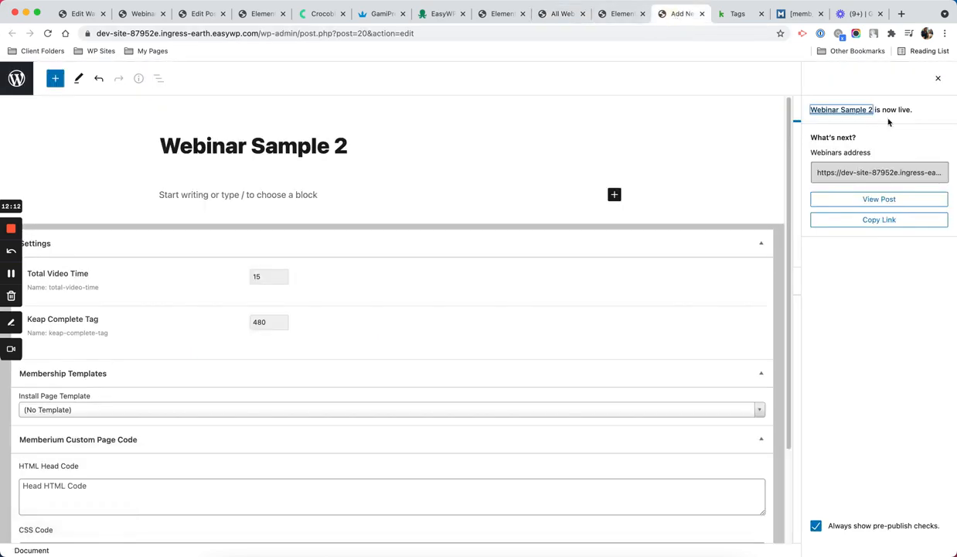
click(940, 78)
scroll(930, 309, down, 5)
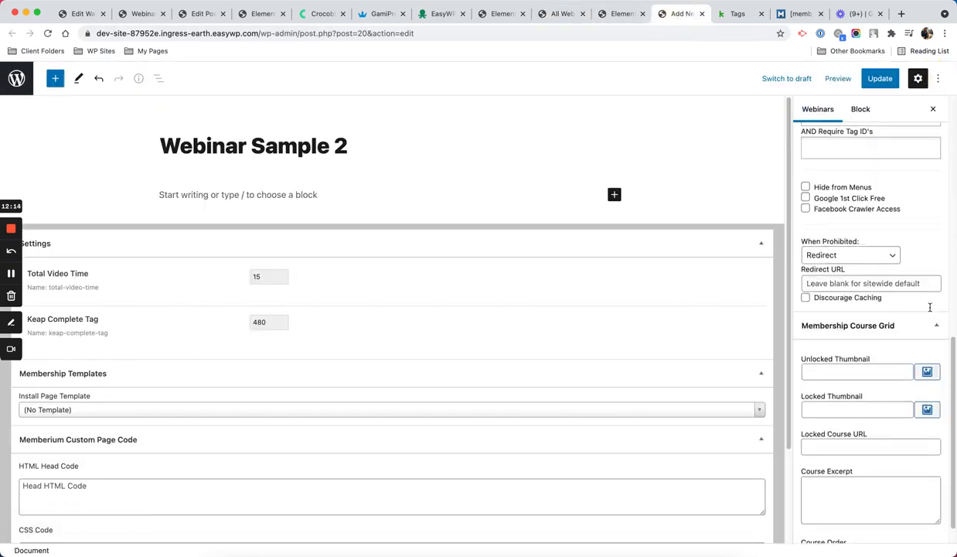
scroll(930, 311, up, 5)
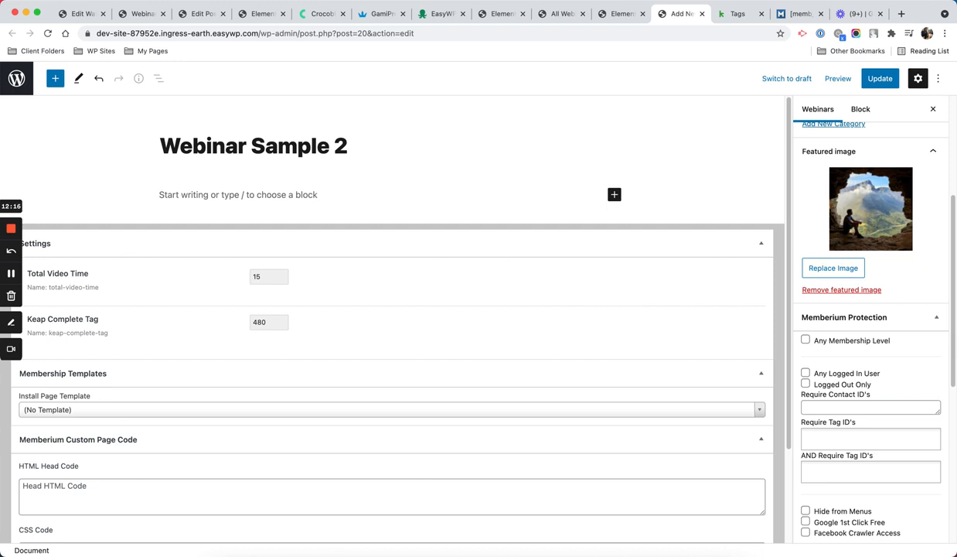
- Switch to the Webinars Listing template and add a Dynamic Field widget between the image and the category
click(630, 14)
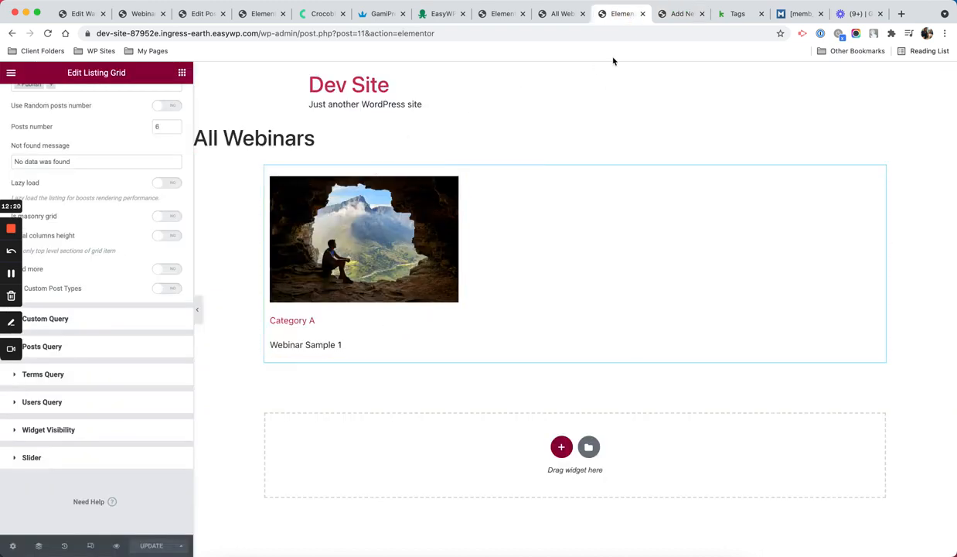
click(500, 14)
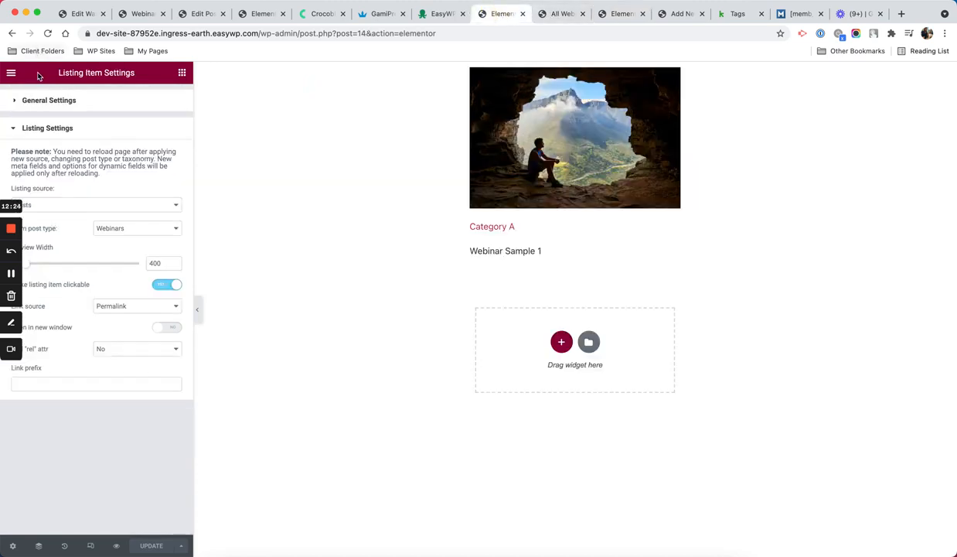
mouse_move(665, 252)
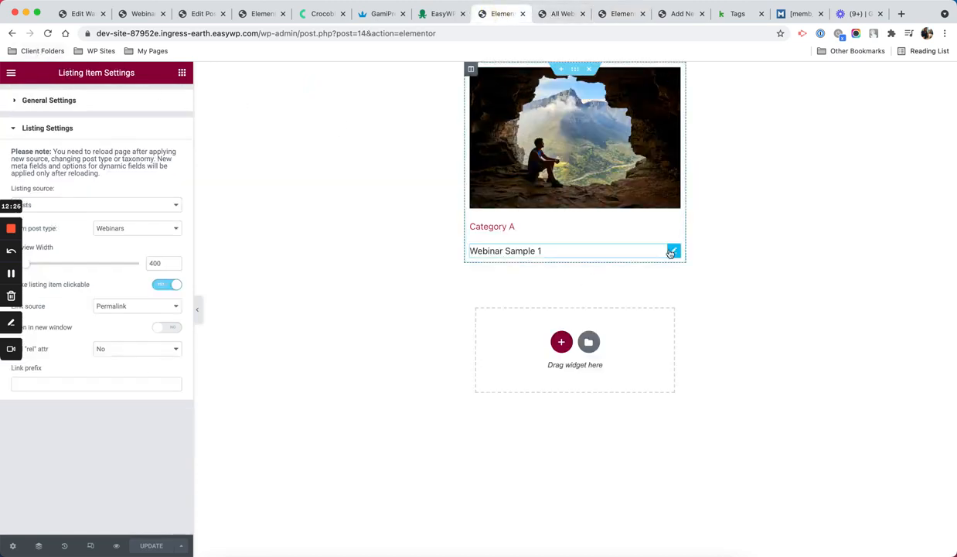
click(672, 251)
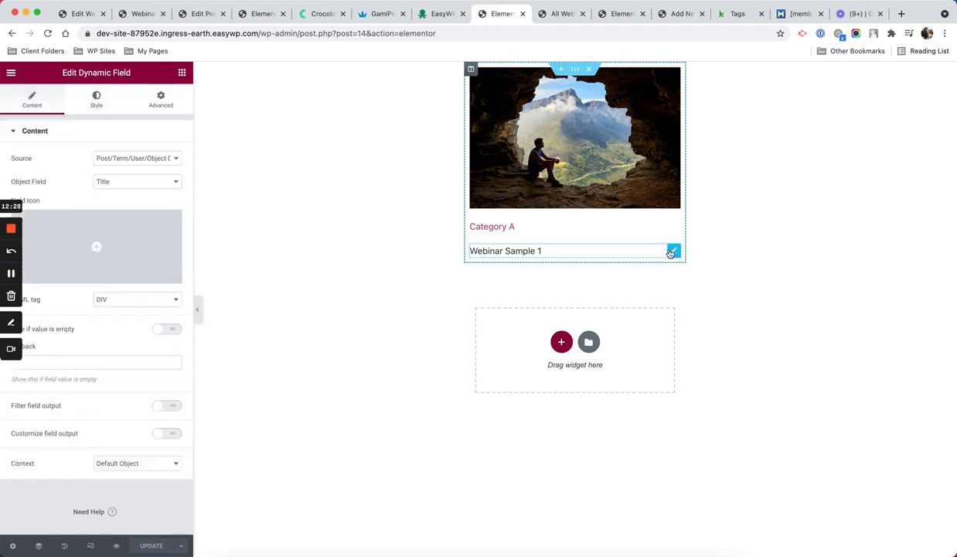
click(182, 73)
scroll(144, 286, down, 10)
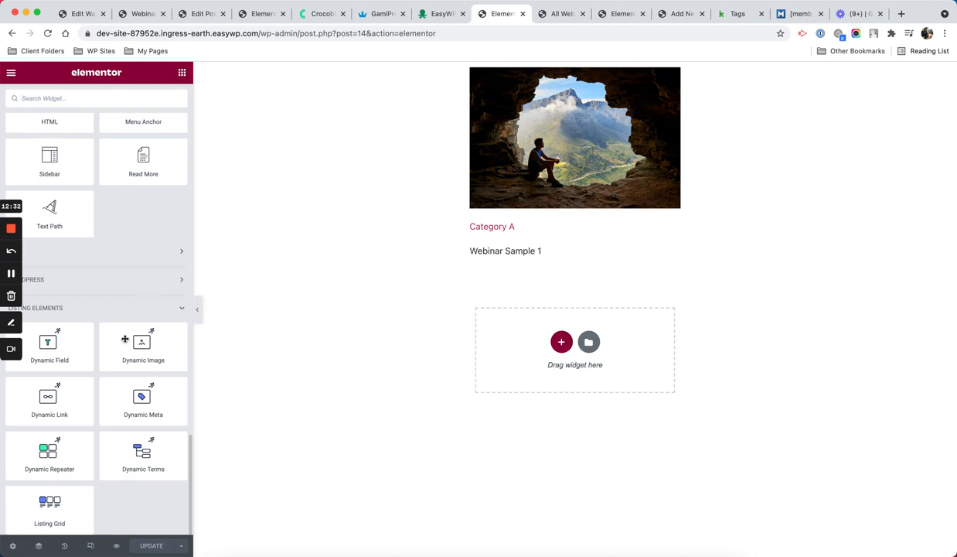
drag(56, 352, 549, 222)
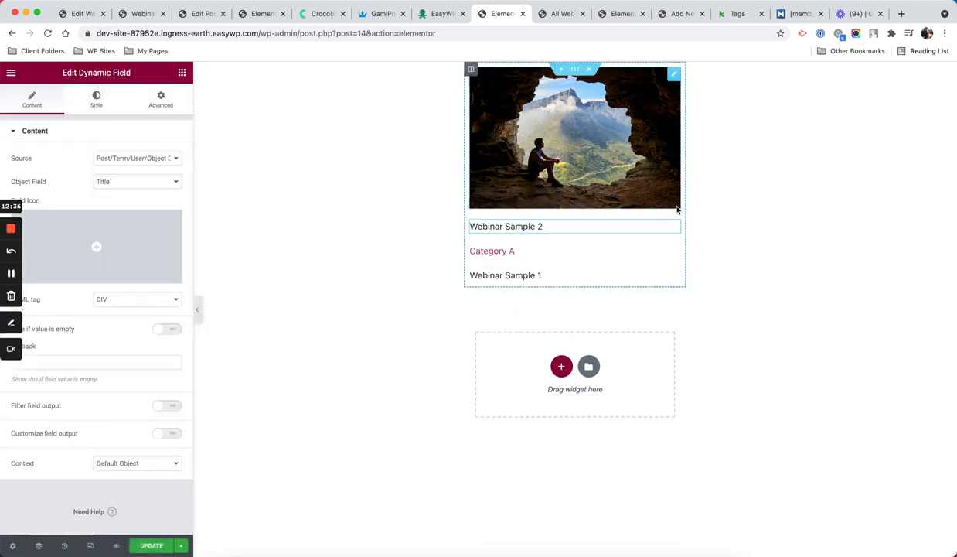
- Set the new dynamic field's source to Meta Data and its meta field to Total Video Time
click(153, 159)
click(183, 170)
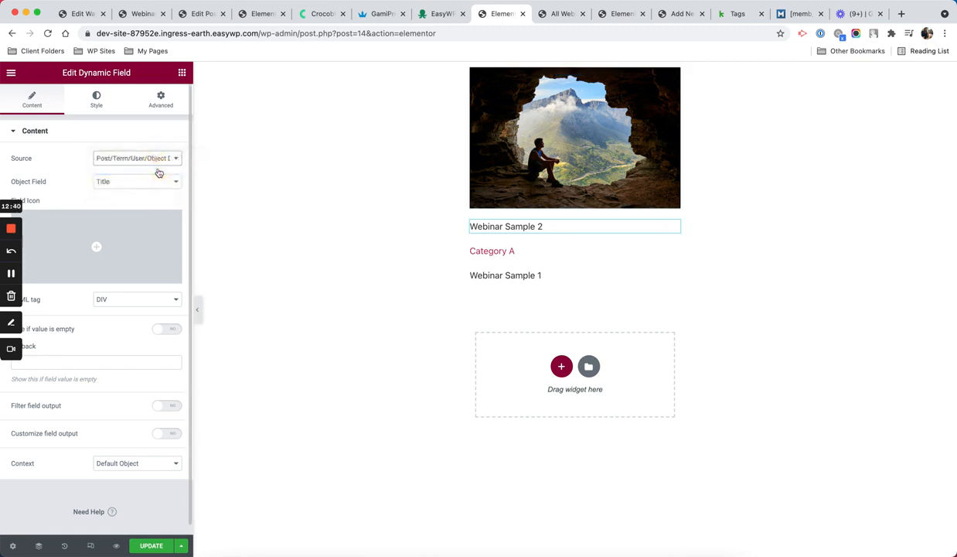
click(167, 188)
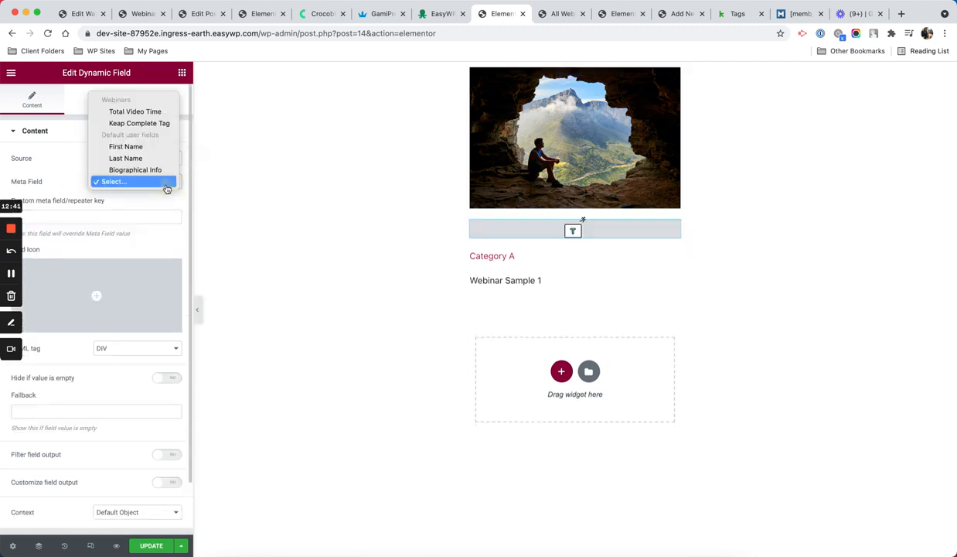
click(154, 113)
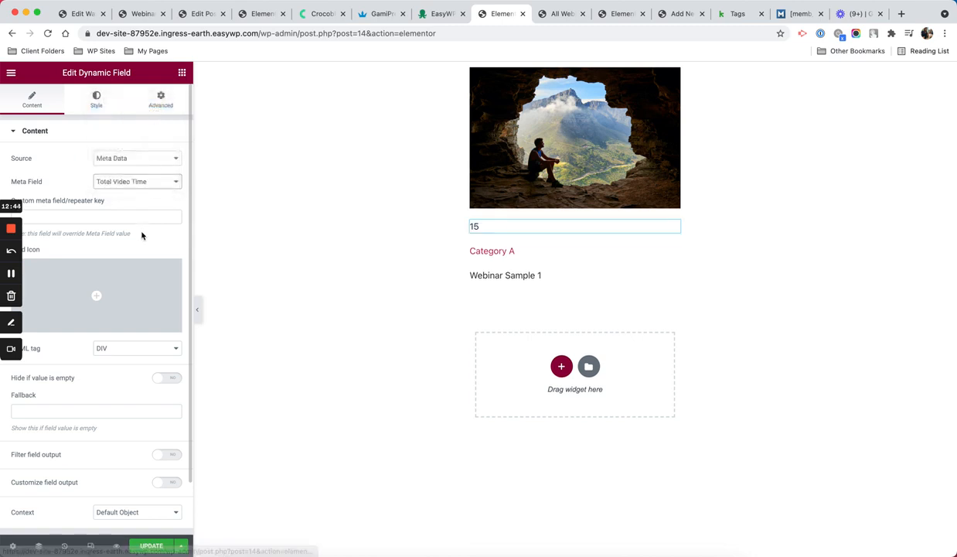
- Enable customized output for the video time field and set its field format to "%s min"
scroll(127, 325, down, 2)
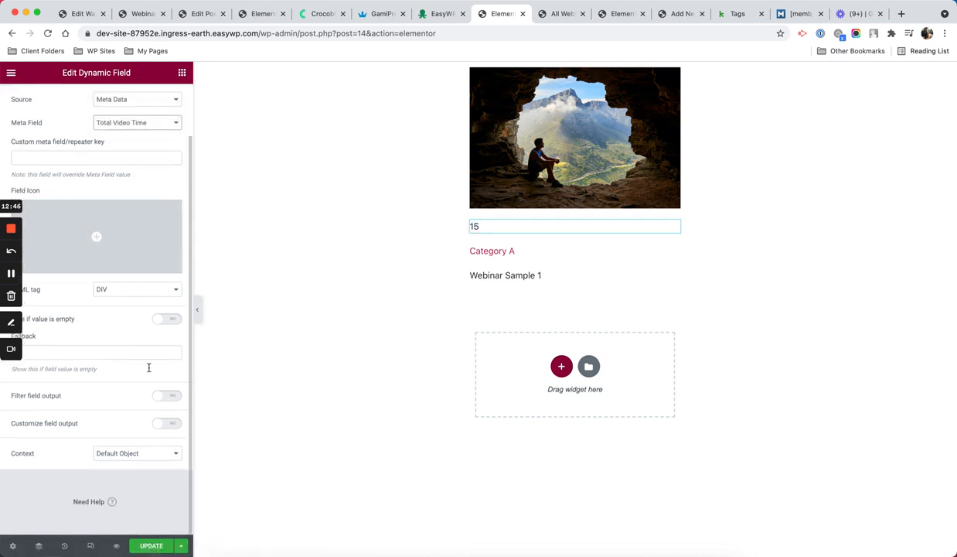
click(171, 422)
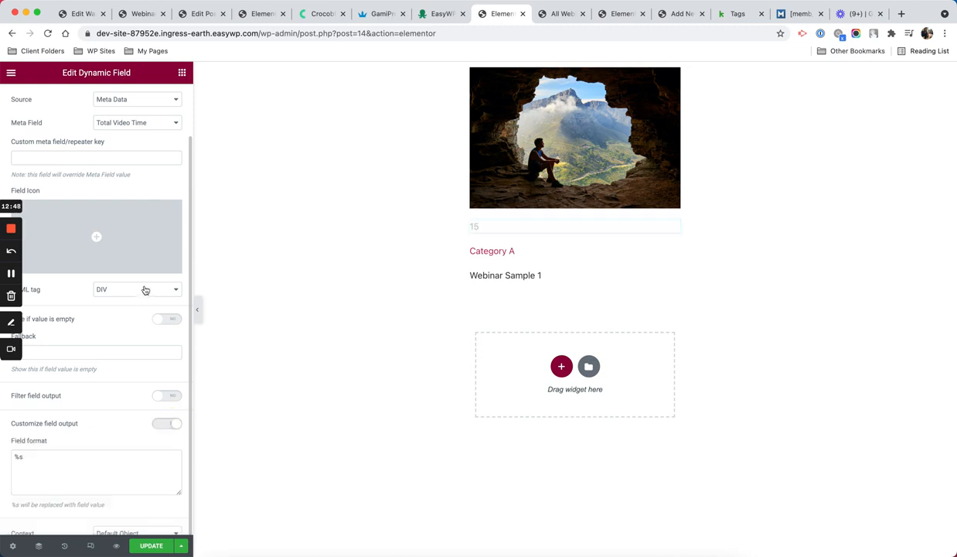
scroll(143, 289, down, 3)
text(min)
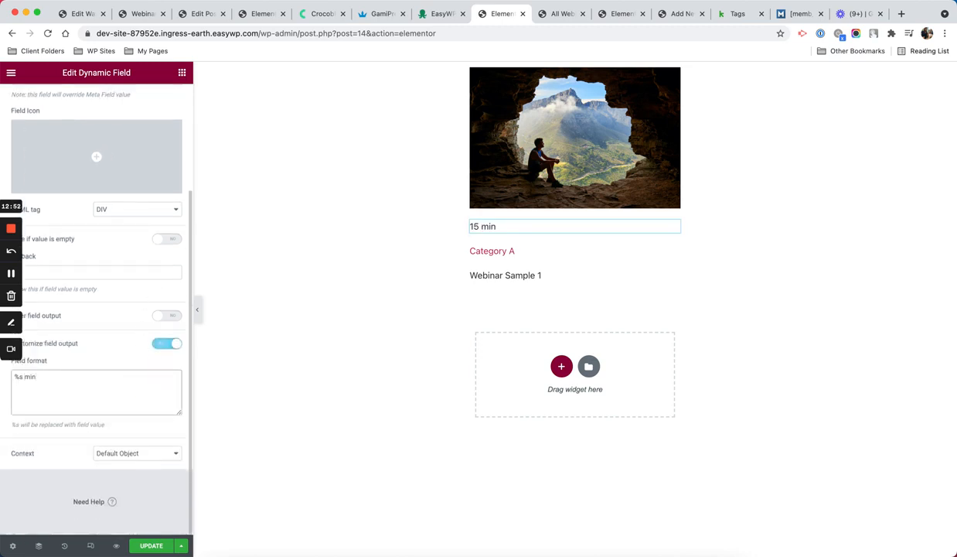
scroll(136, 197, up, 4)
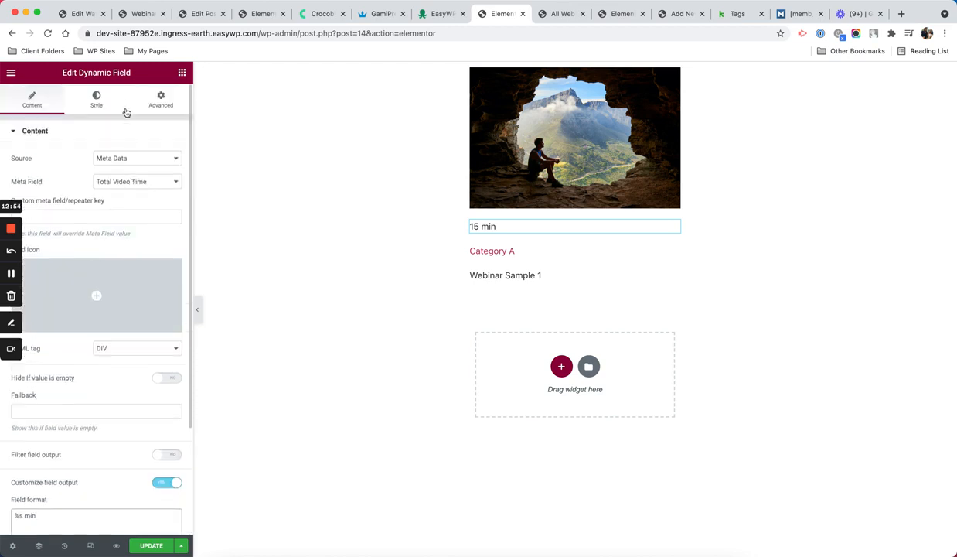
- Search the icon library for "clock" and insert the outlined clock as the video time field's icon
click(105, 102)
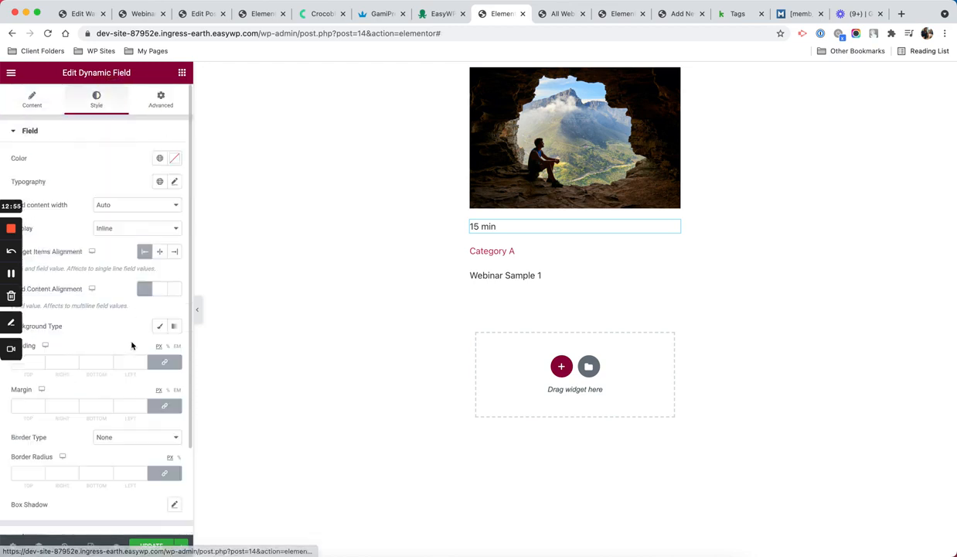
click(42, 112)
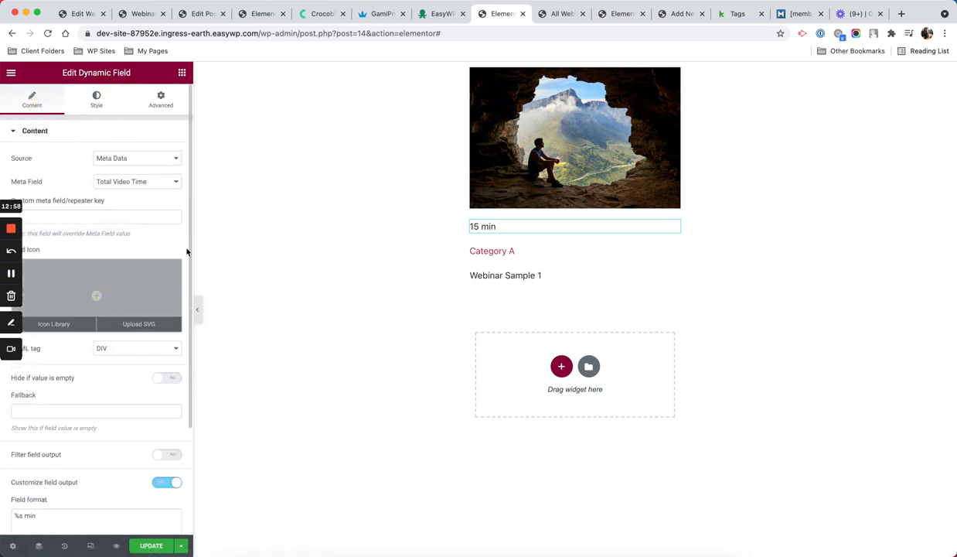
click(132, 262)
click(505, 136)
text(clock)
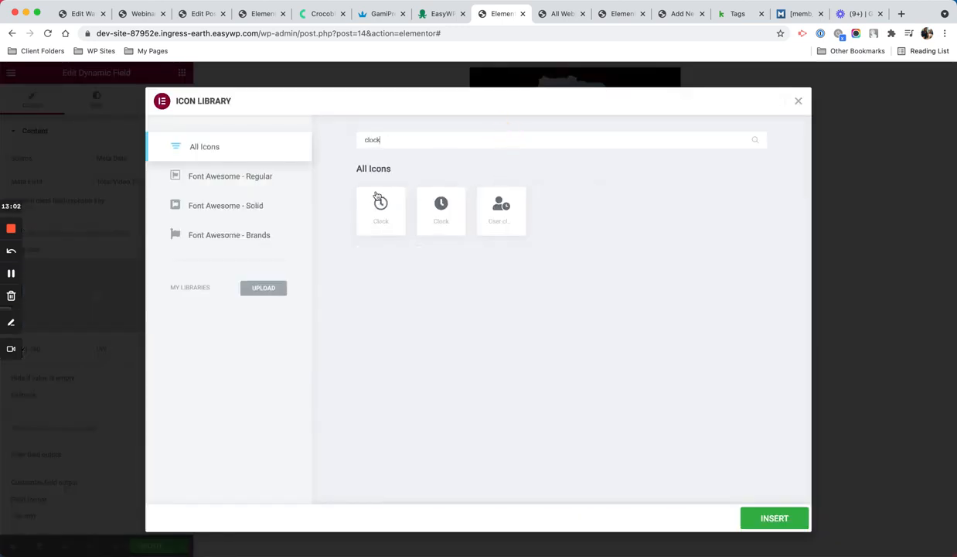
click(378, 203)
click(774, 517)
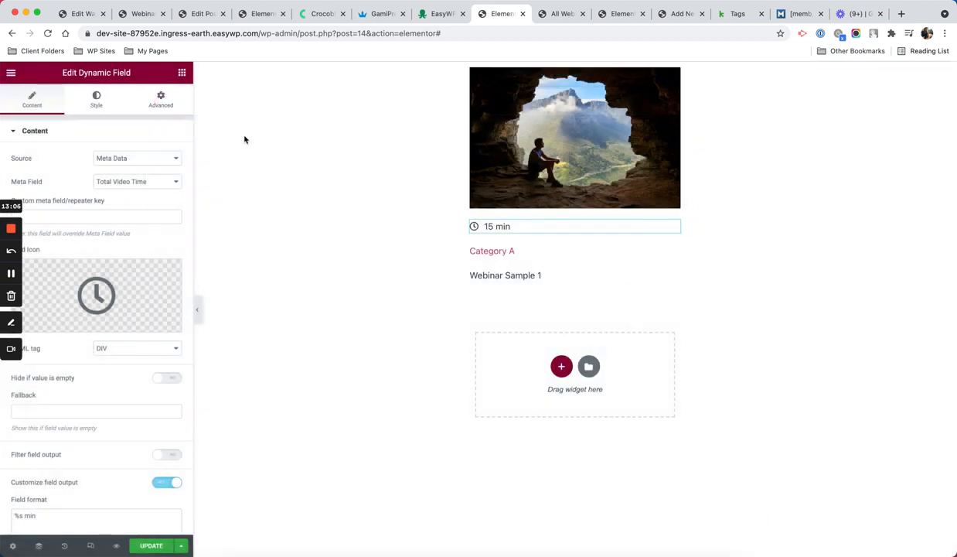
- Move the video time field below the category terms, above the webinar title
click(160, 101)
scroll(138, 319, down, 2)
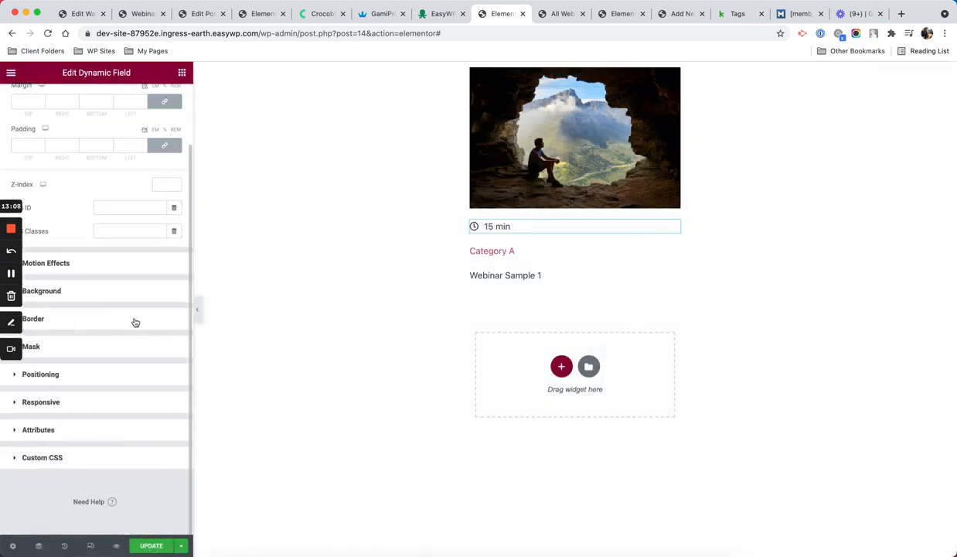
click(106, 374)
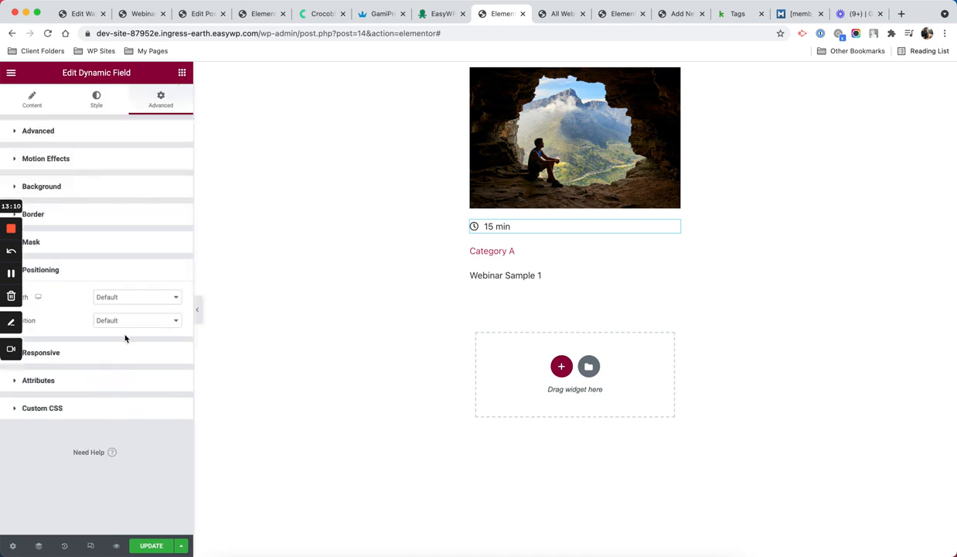
drag(669, 225, 557, 233)
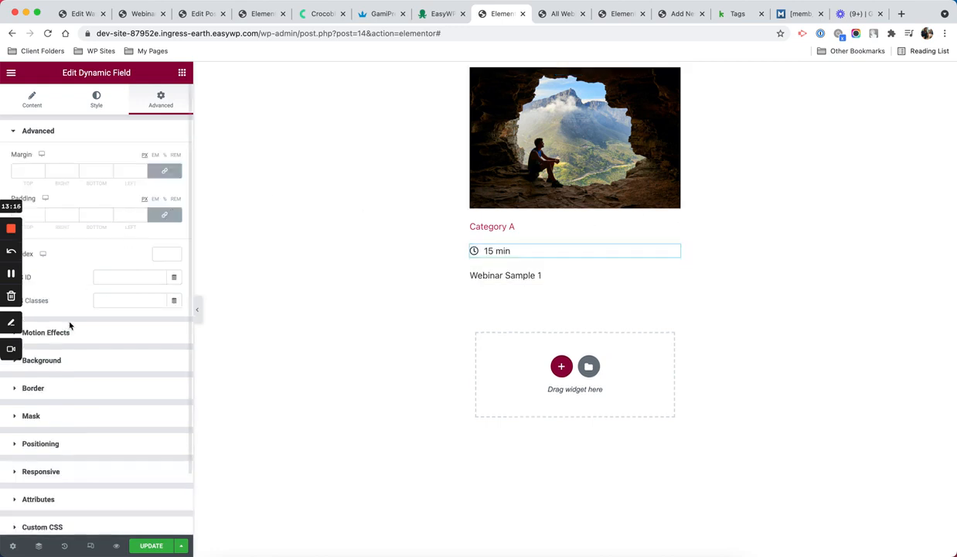
- Set the width of the category Dynamic Terms widget to Inline (auto) in its positioning settings
click(670, 225)
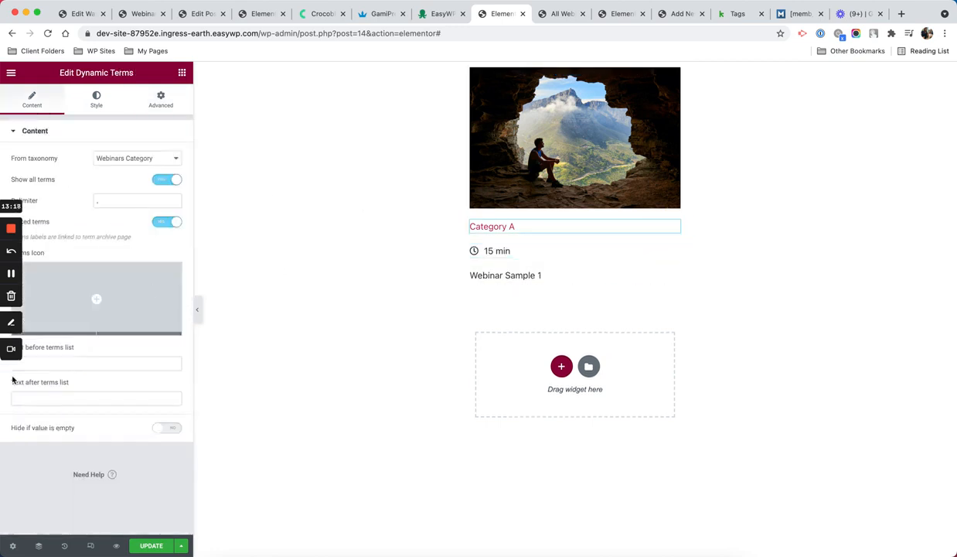
click(175, 95)
scroll(163, 325, down, 2)
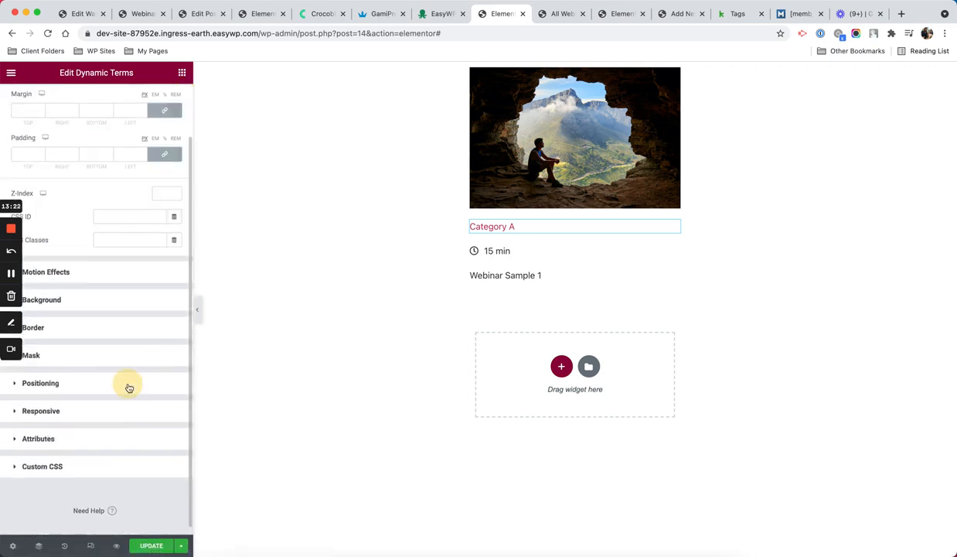
click(125, 382)
click(147, 297)
click(151, 320)
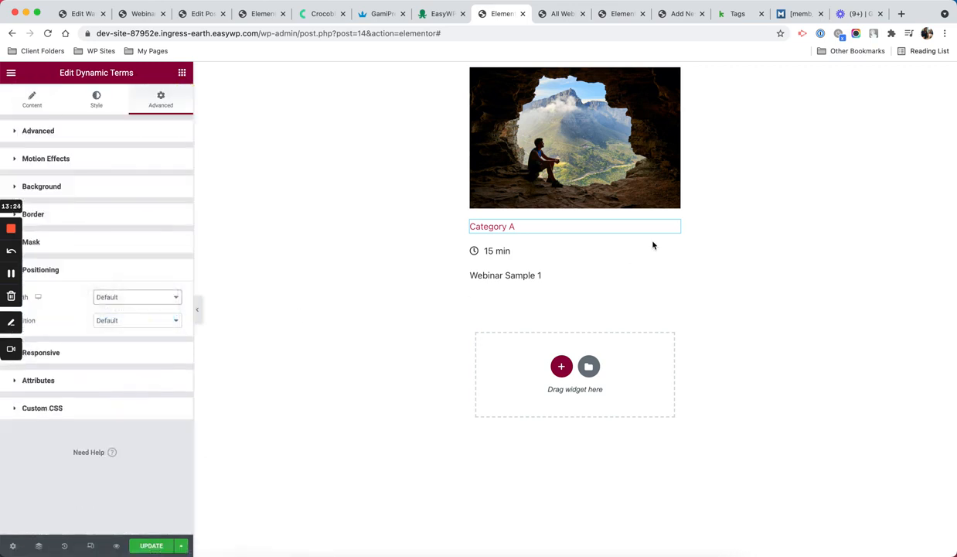
- Set the positioning width of the video time field to Inline (auto) so it sits beside the category
click(671, 239)
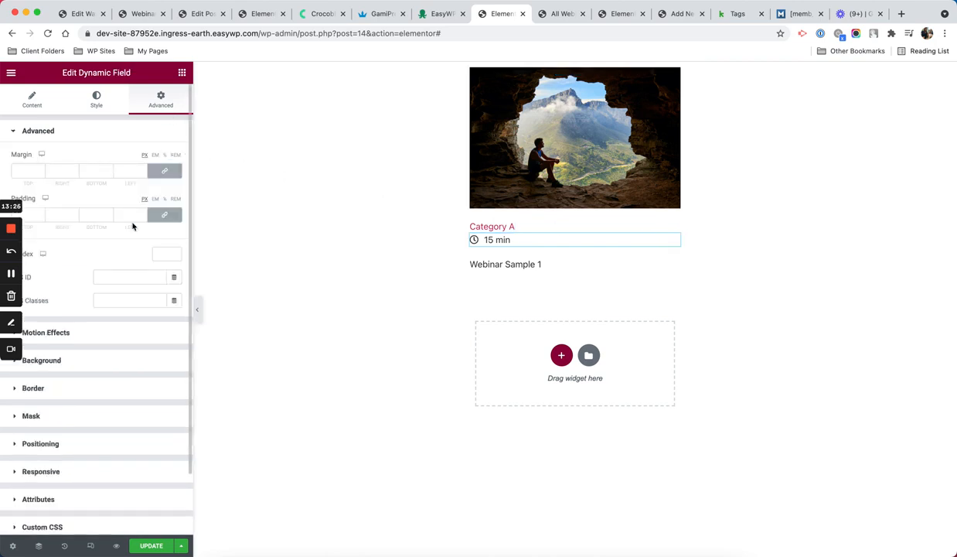
scroll(79, 397, down, 2)
click(88, 378)
click(138, 296)
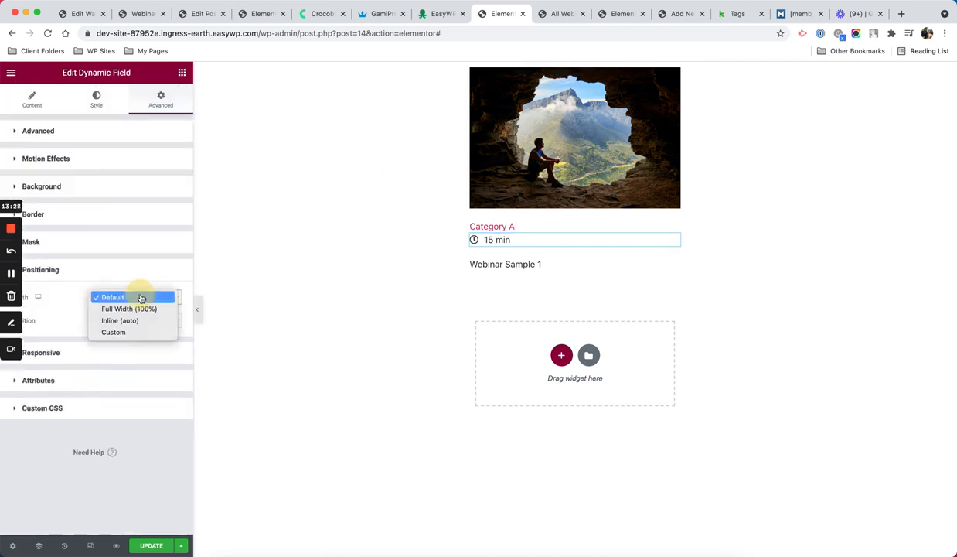
click(147, 321)
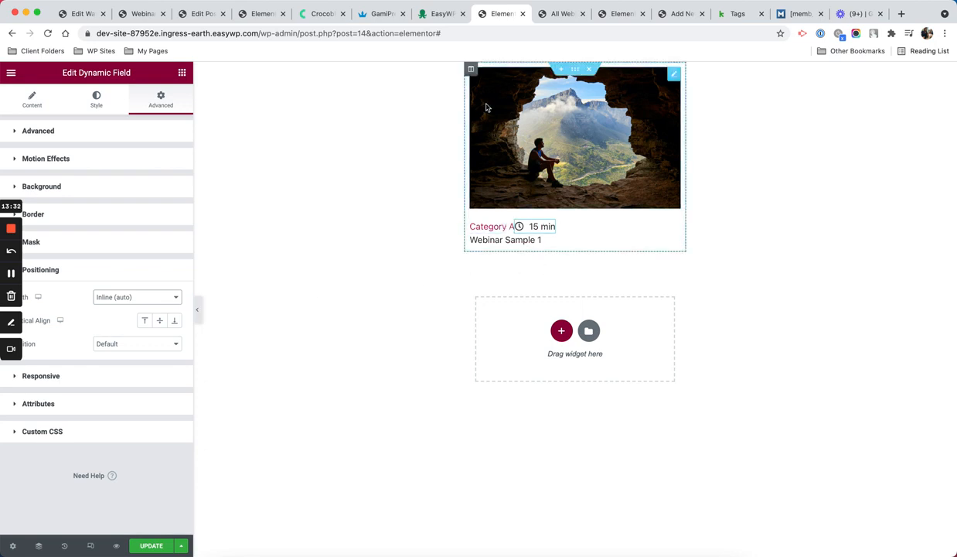
click(158, 344)
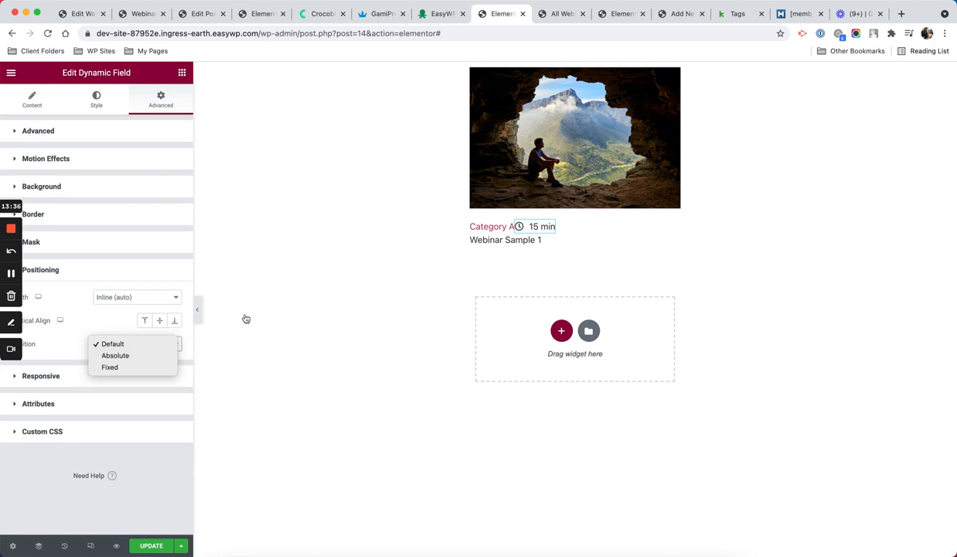
click(391, 116)
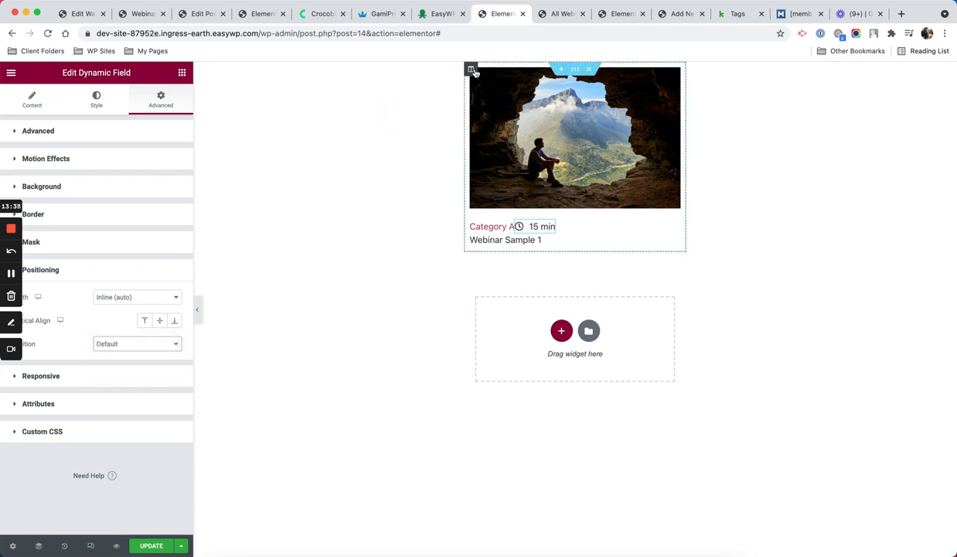
- Set the horizontal alignment of the listing's column to Space Between so category and video time sit at opposite edges
click(471, 69)
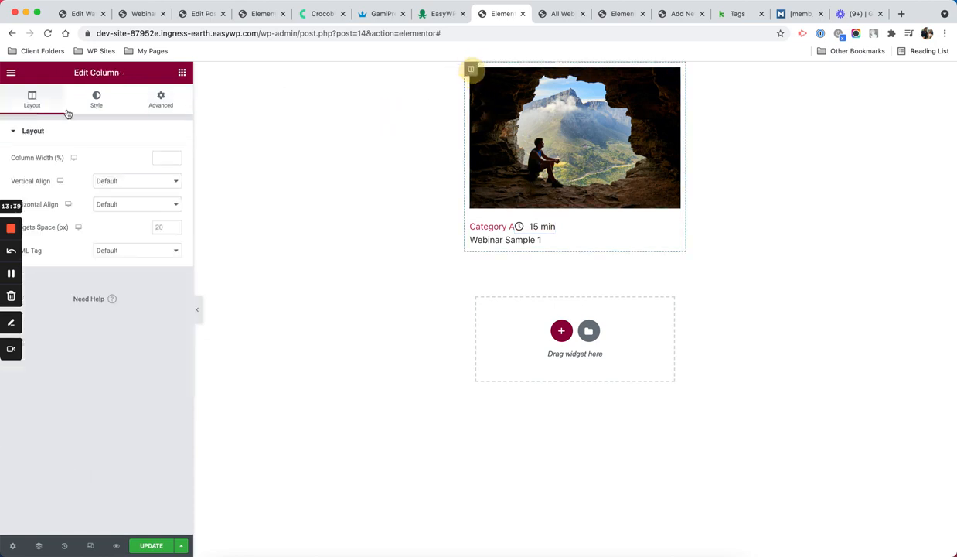
click(134, 207)
click(156, 259)
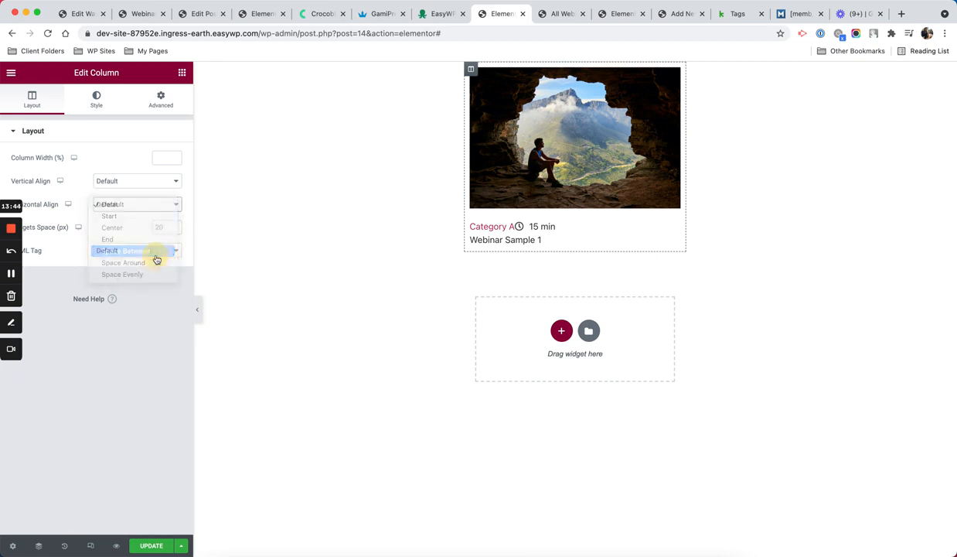
key(super+z)
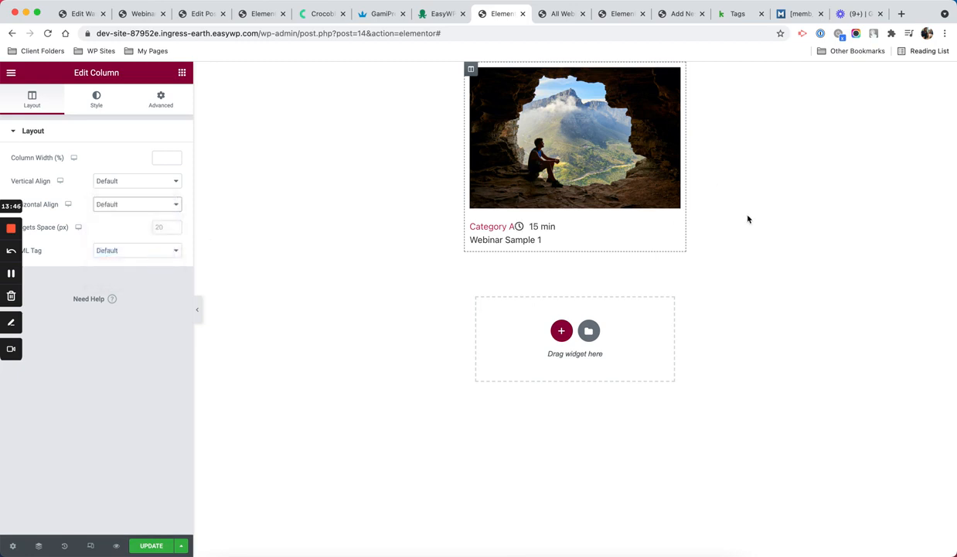
click(96, 206)
click(150, 248)
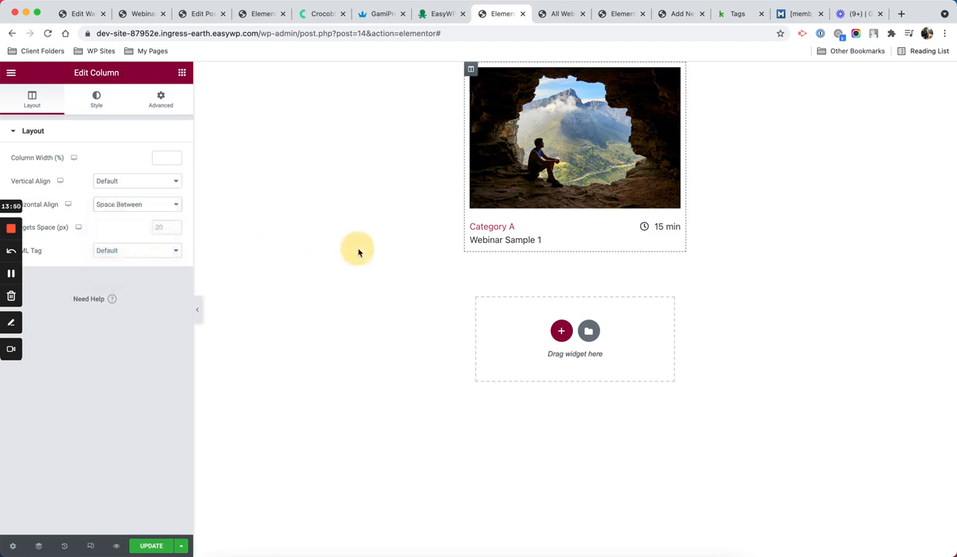
click(354, 248)
- Set the typography size of the webinar title field to 32 px
click(527, 235)
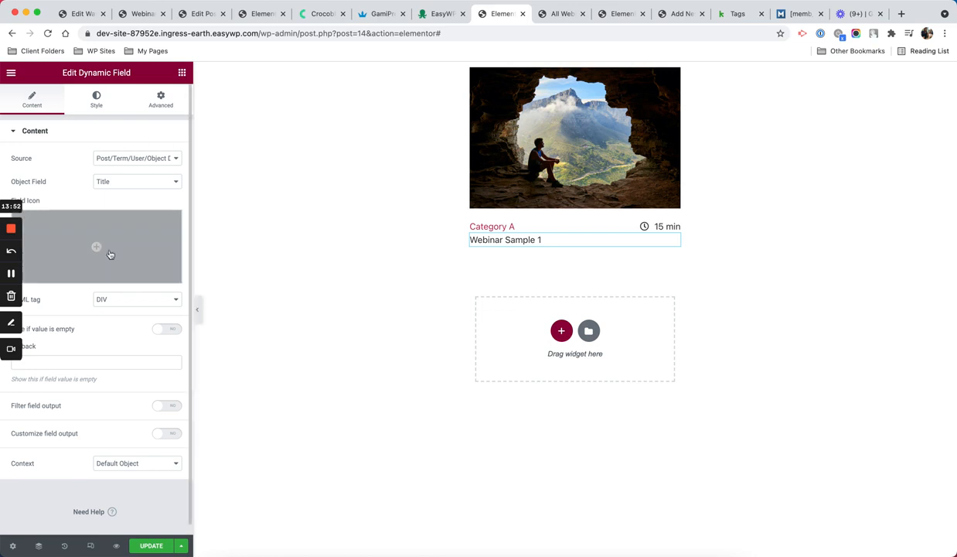
click(103, 103)
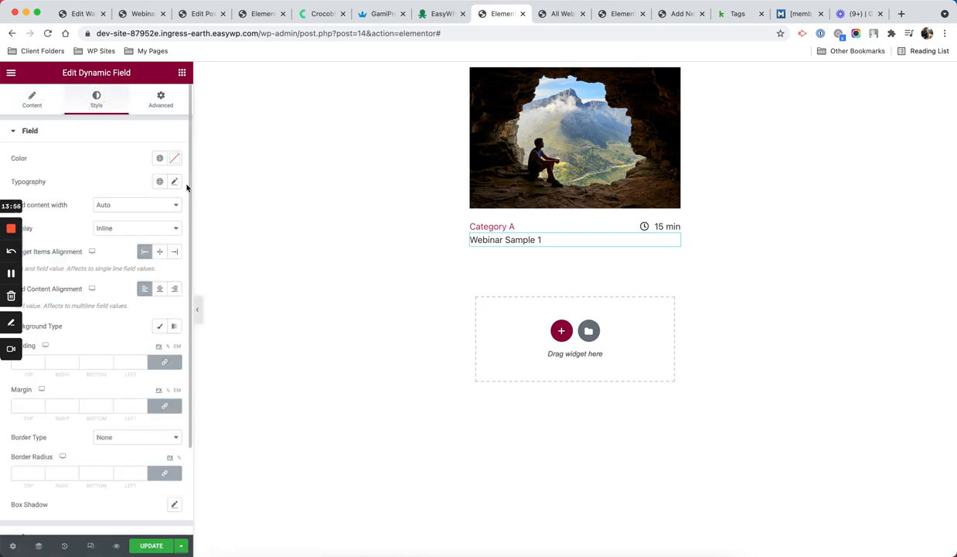
click(175, 182)
click(37, 271)
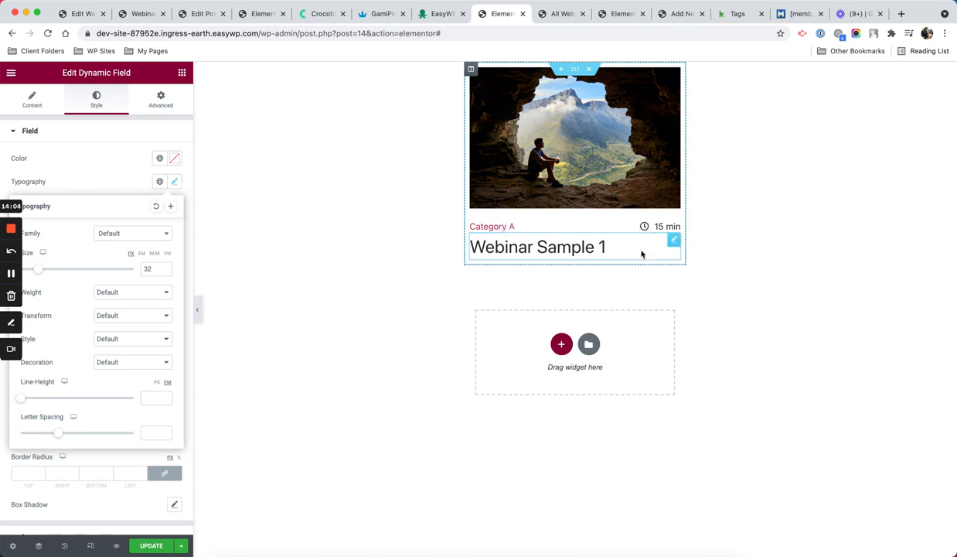
- Update the listing template and reload the All Webinars page to show the new card layout
click(153, 546)
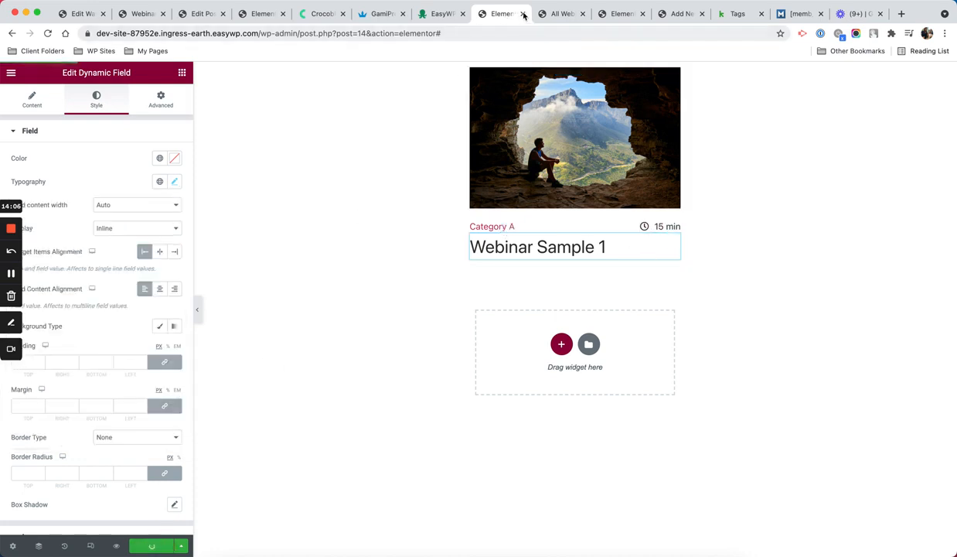
click(558, 15)
click(47, 33)
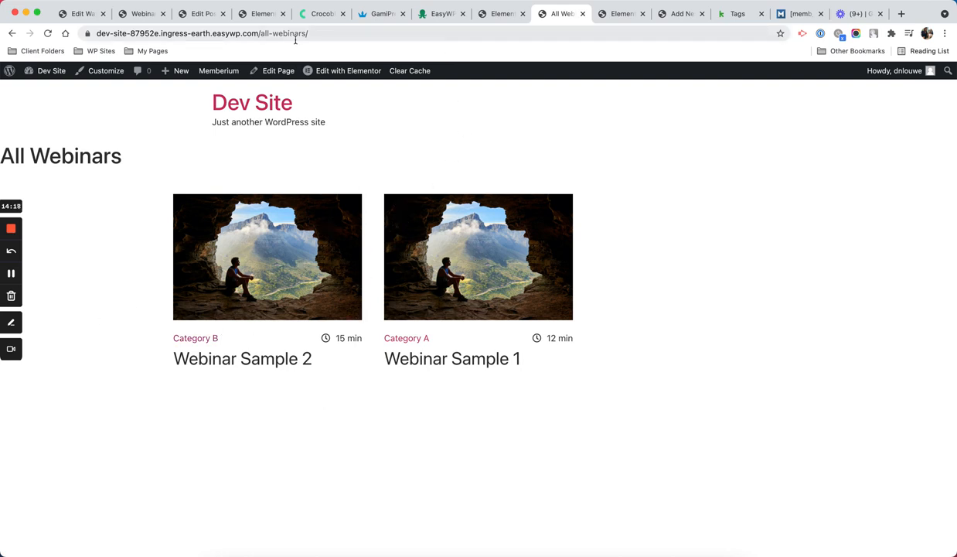
- Compare the All Webinars grid with the Sew It Online listing template and its live webinar page
click(263, 15)
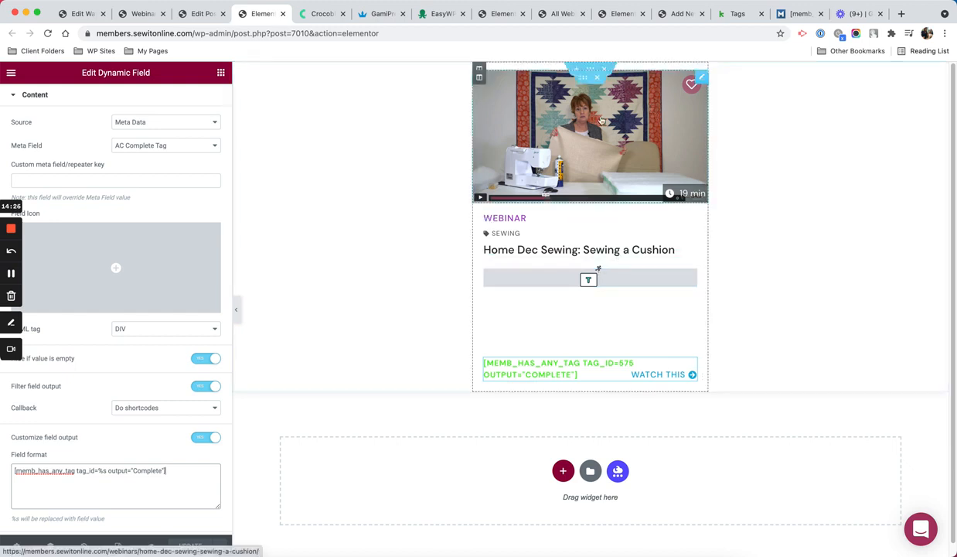
click(552, 17)
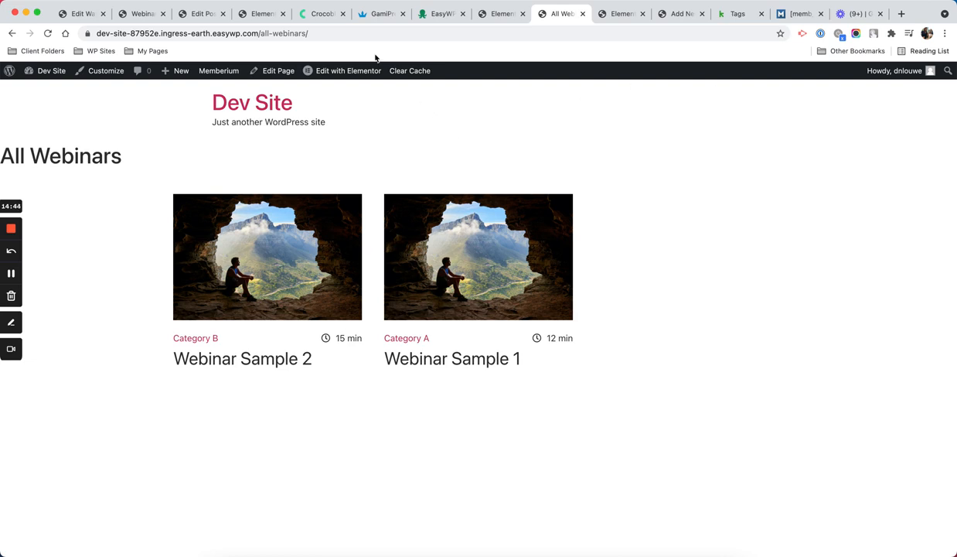
click(143, 14)
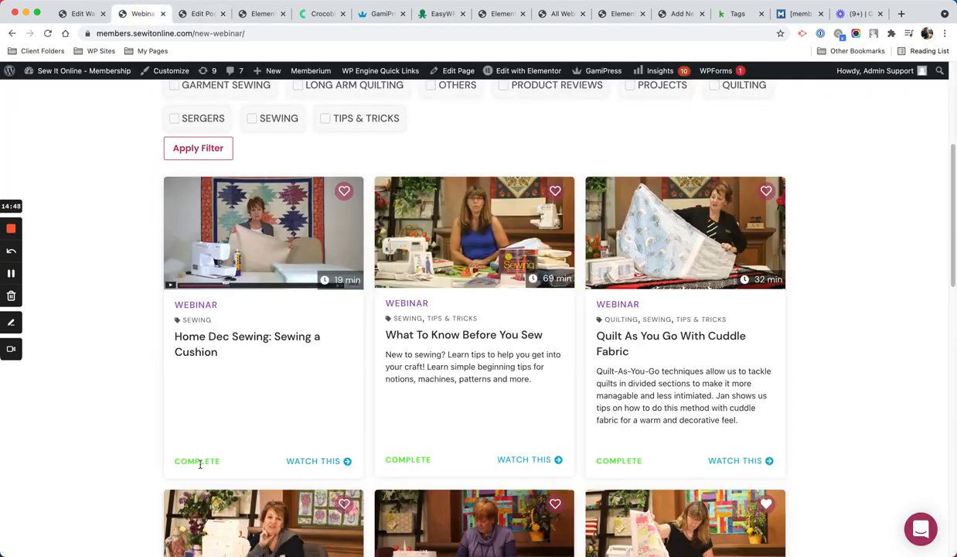